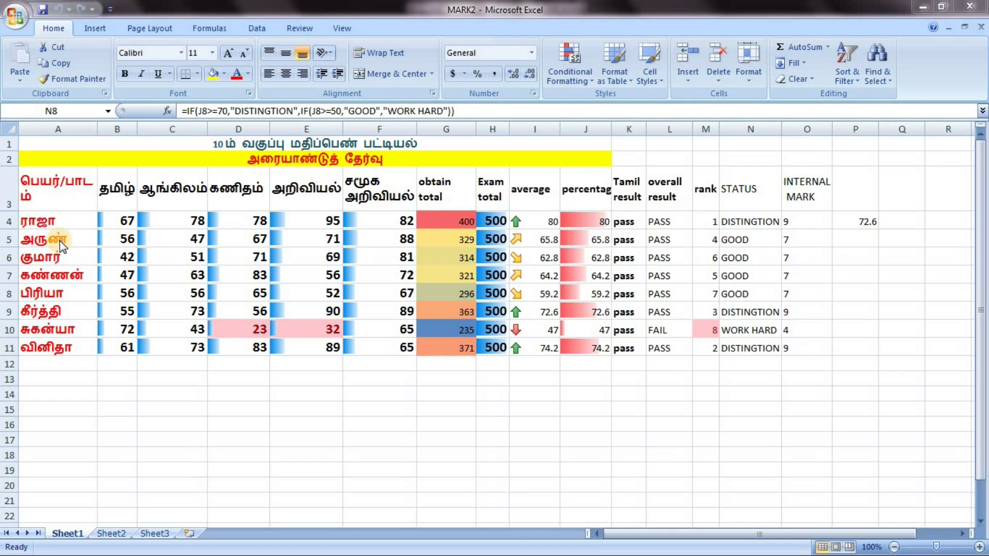
- Create a new blank workbook, then bring the MARK2 mark sheet back to the front
{"action": "key", "text": "alt+Tab"}
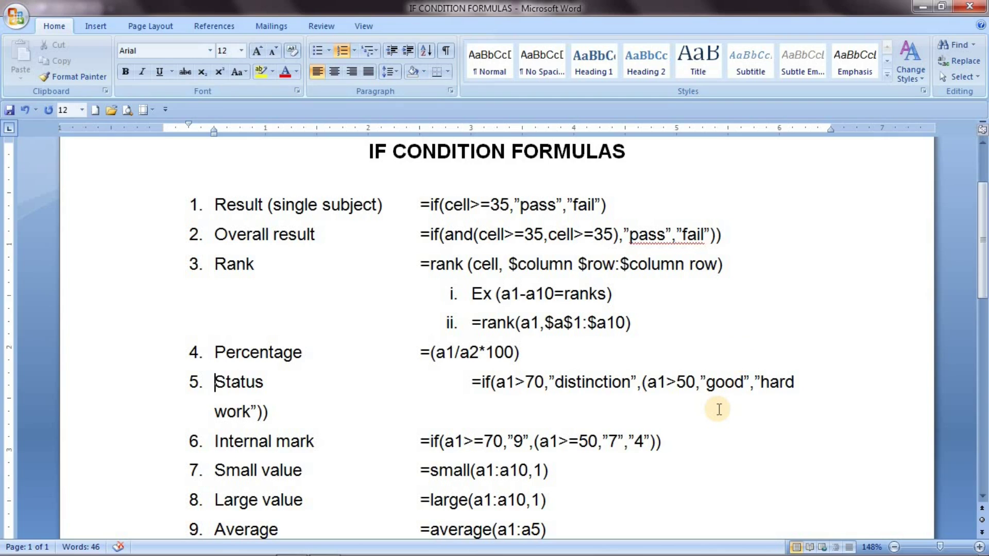
{"action": "key", "text": "alt+Tab"}
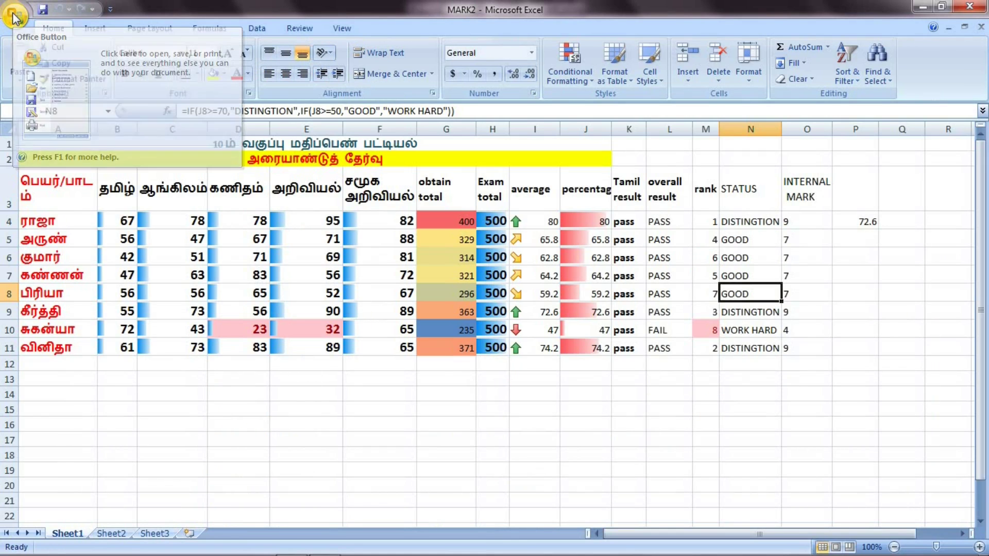
{"action": "key", "text": "ctrl+n"}
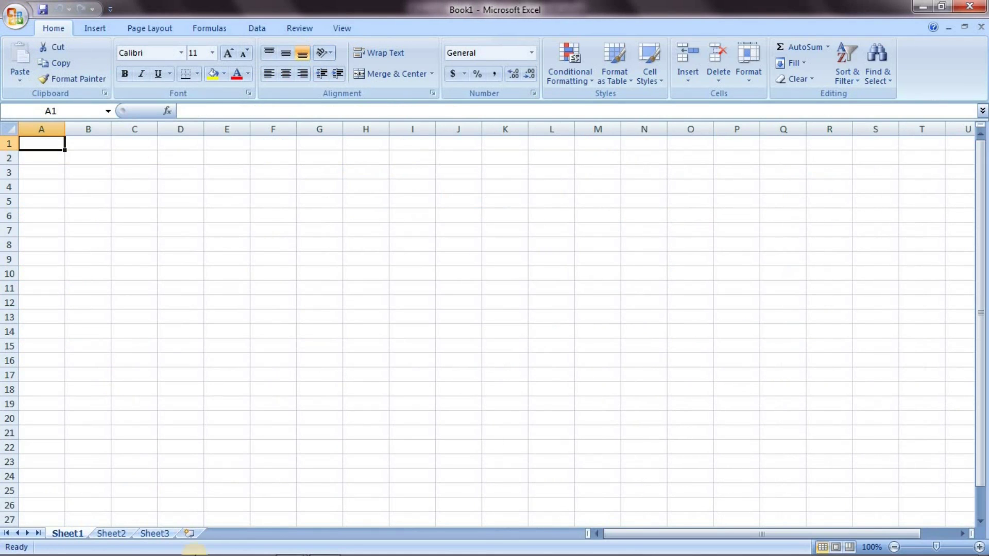
{"action": "left_click", "coordinate": [298, 546]}
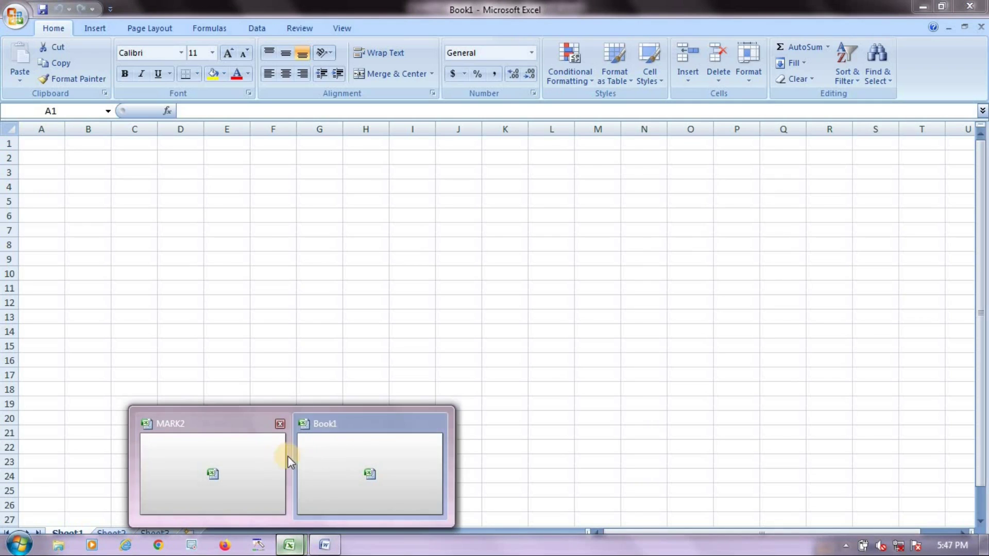
{"action": "left_click", "coordinate": [264, 466]}
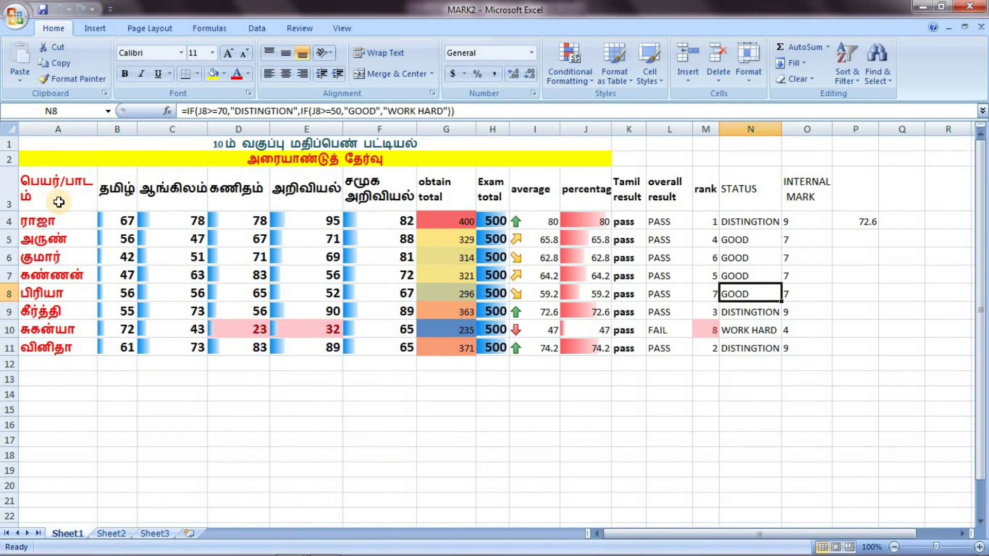
- Copy the mark table A1:J11 and switch to the blank Book1 workbook
{"action": "left_click_drag", "start_coordinate": [35, 183], "coordinate": [172, 185]}
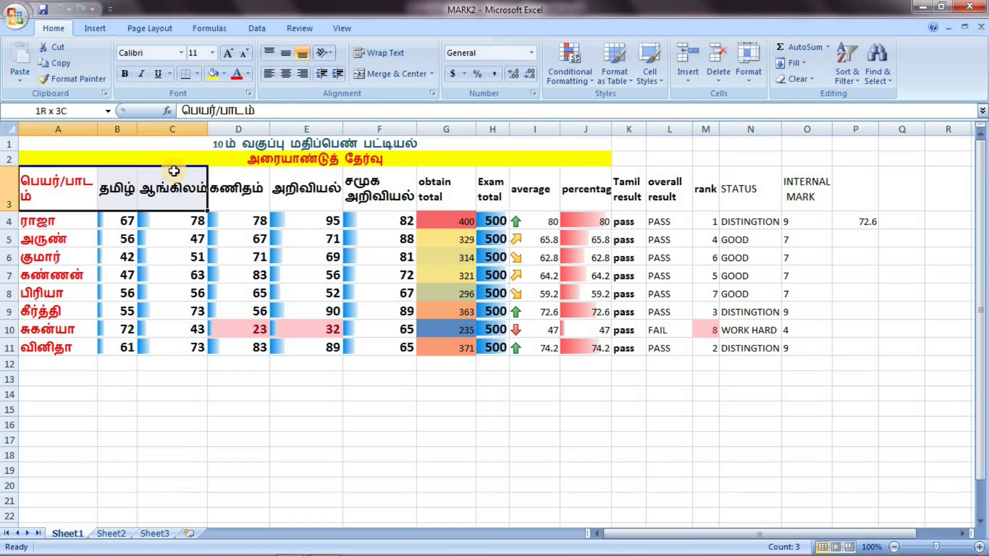
{"action": "left_click_drag", "start_coordinate": [97, 148], "coordinate": [193, 348]}
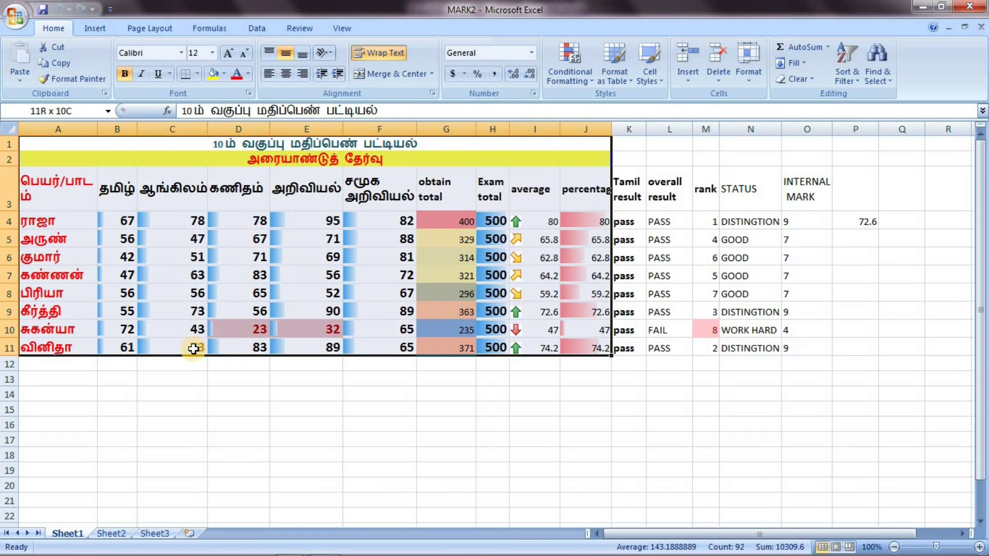
{"action": "key", "text": "ctrl+c"}
{"action": "key", "text": "alt+Tab"}
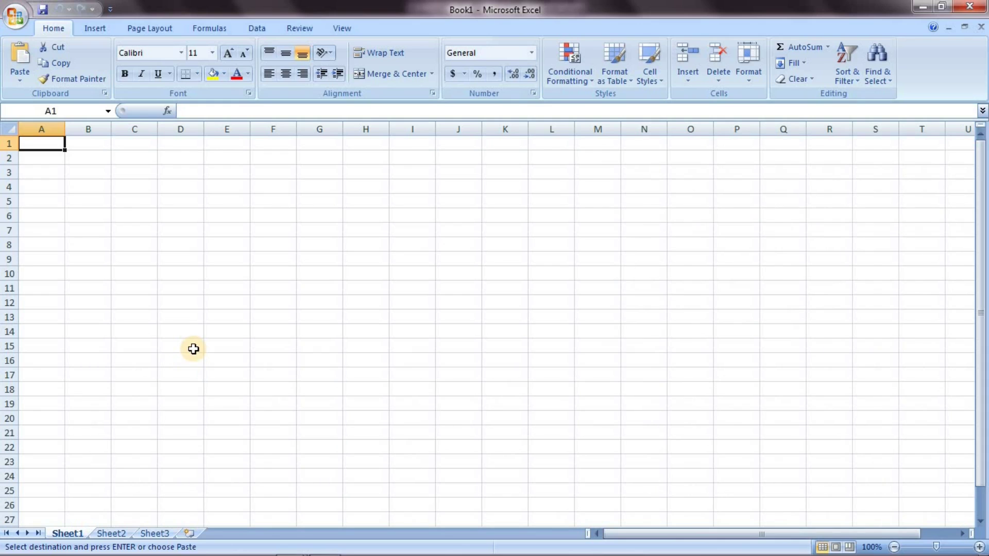
- Paste the mark table into Book1 at A1, then check A3, B3 and the I4 average formula
{"action": "key", "text": "ctrl+v"}
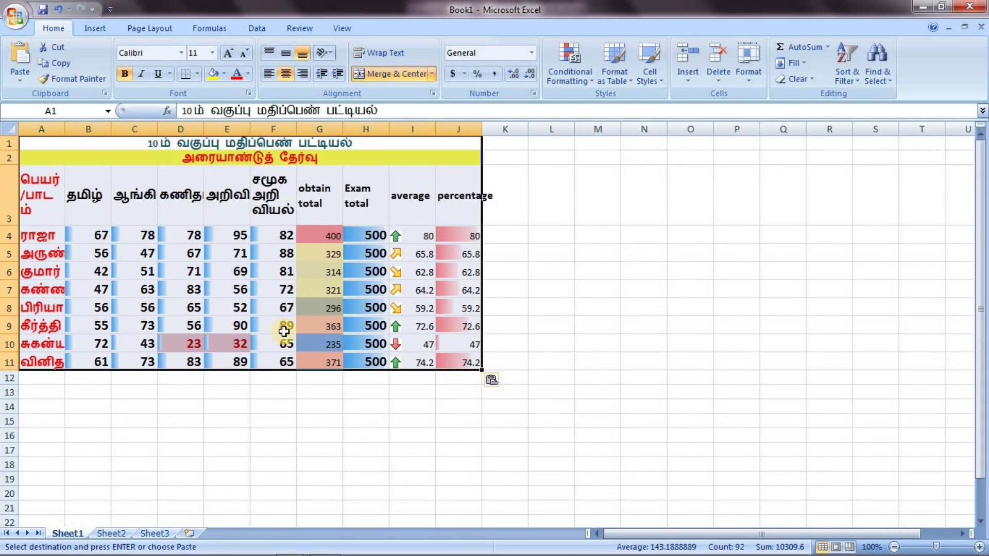
{"action": "left_click", "coordinate": [537, 322]}
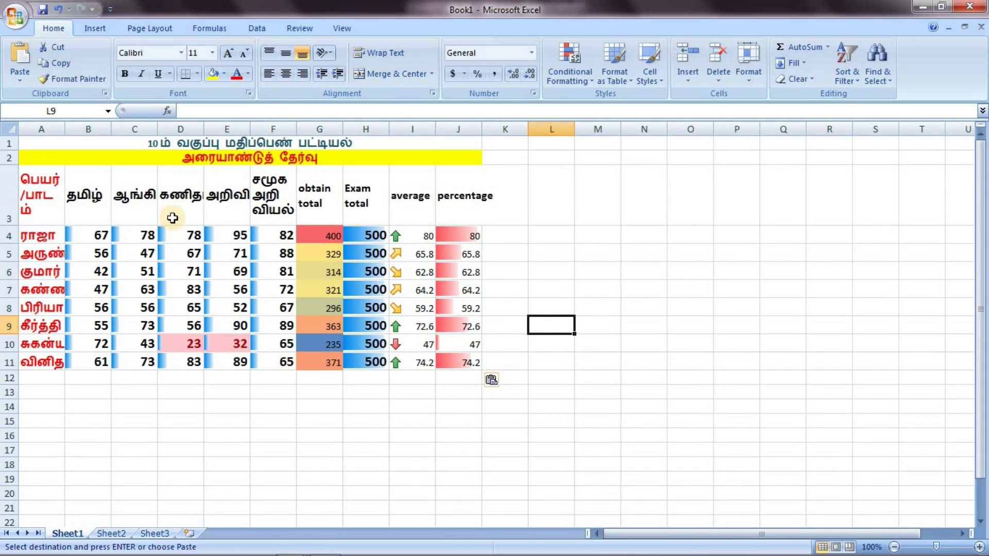
{"action": "left_click", "coordinate": [40, 196]}
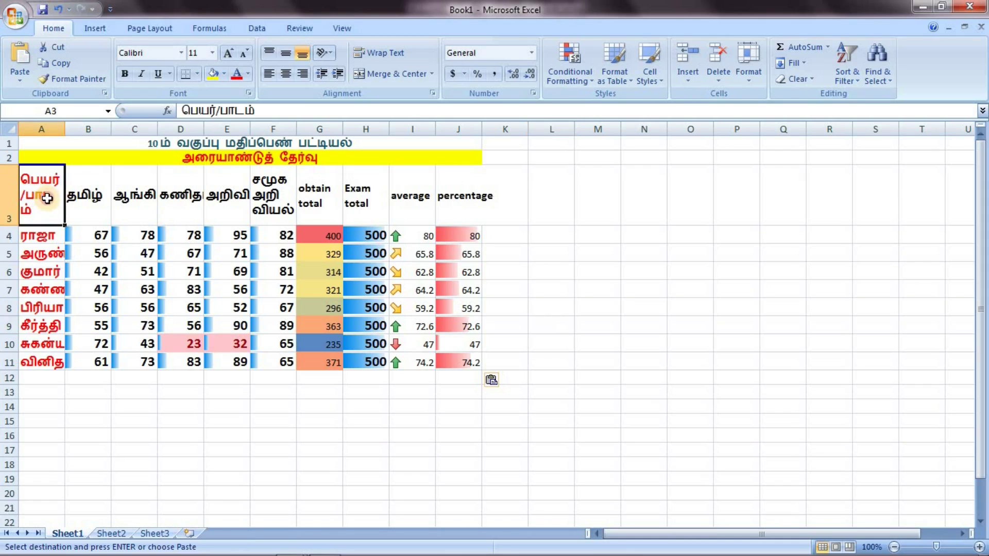
{"action": "left_click", "coordinate": [98, 194]}
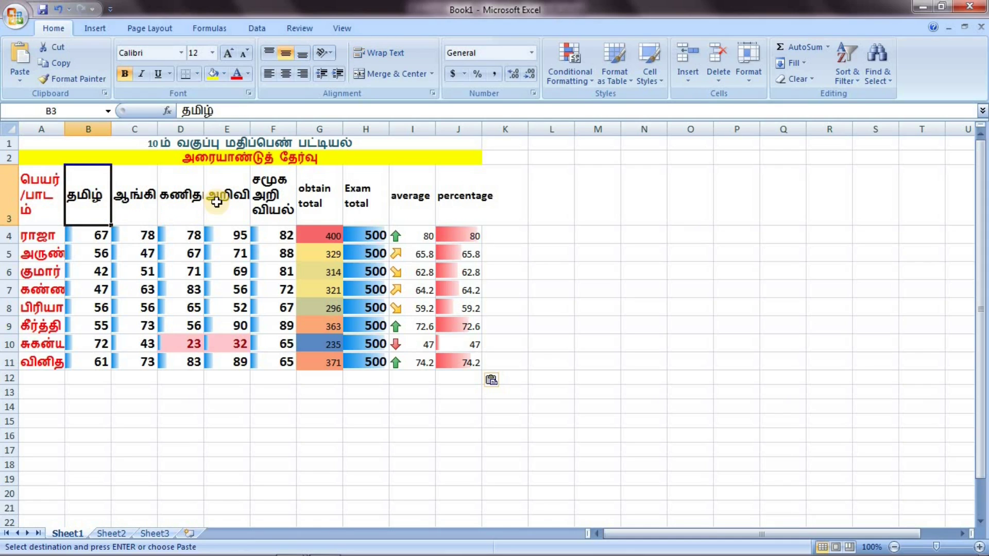
{"action": "left_click", "coordinate": [422, 238]}
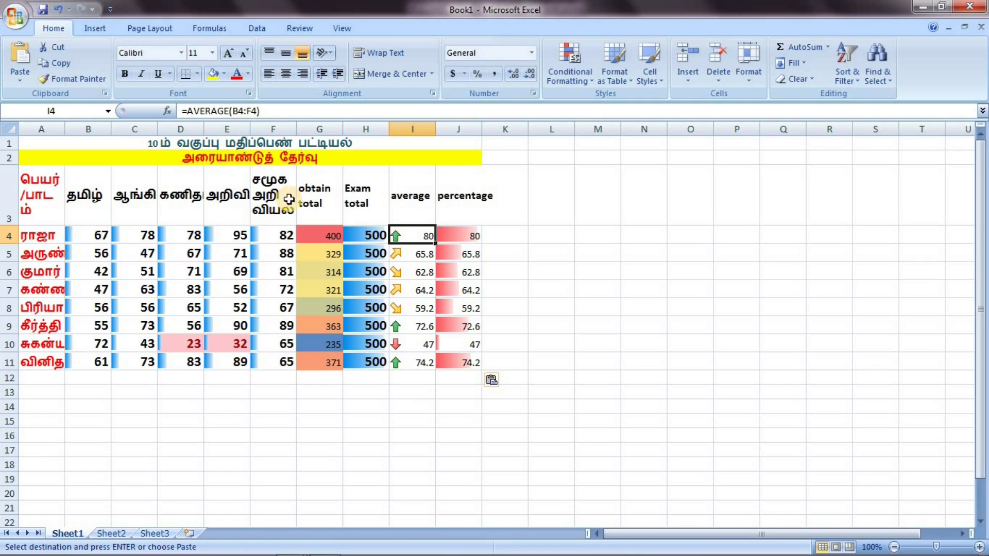
- Wrap the English, Maths and Science headers in C3, D3 and E3, and widen column E
{"action": "left_click", "coordinate": [146, 204]}
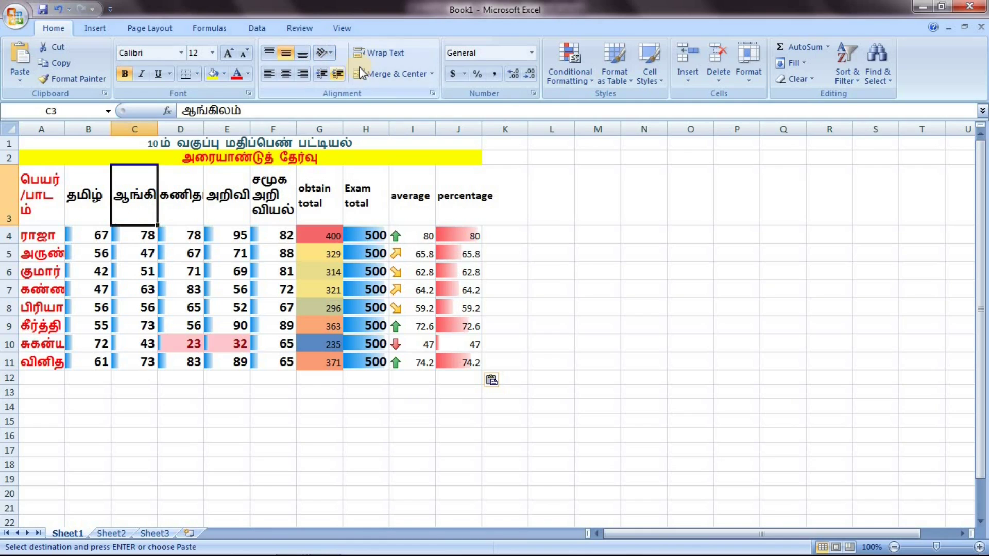
{"action": "left_click", "coordinate": [379, 53]}
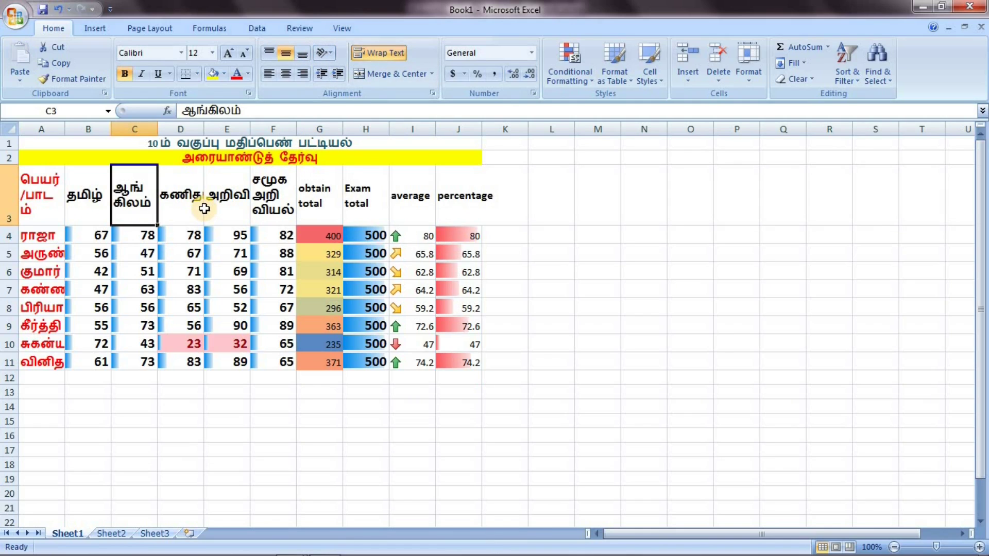
{"action": "left_click", "coordinate": [210, 210]}
{"action": "left_click", "coordinate": [185, 210]}
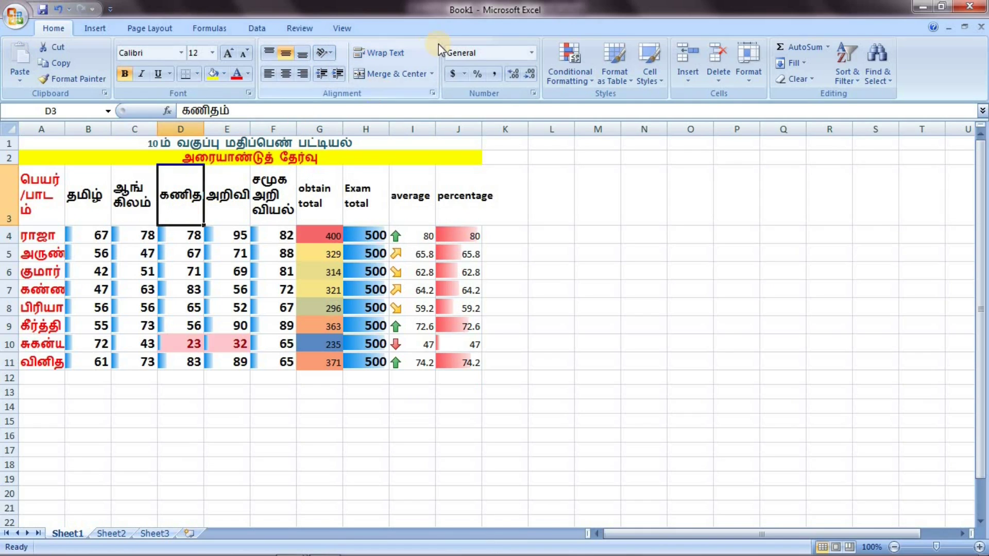
{"action": "left_click", "coordinate": [381, 54]}
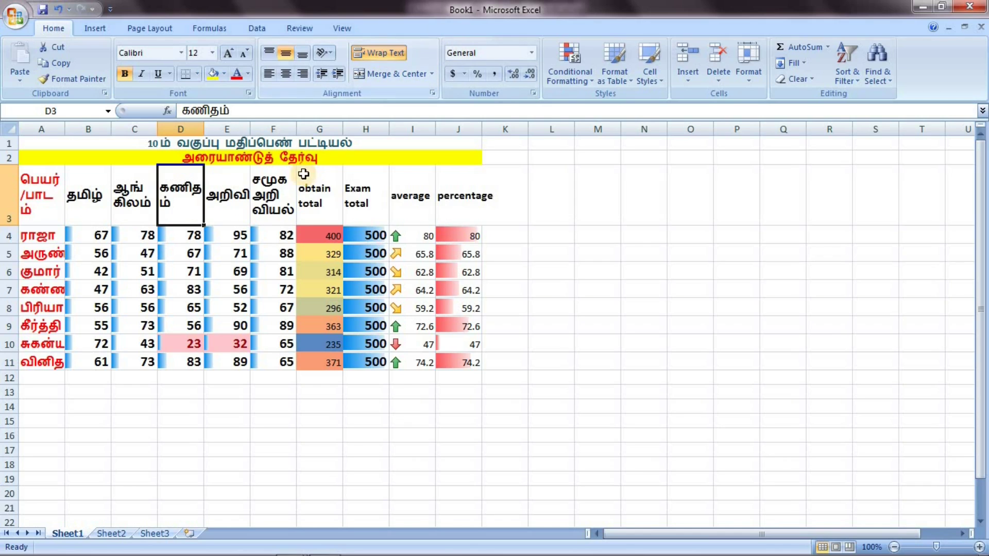
{"action": "left_click", "coordinate": [223, 192]}
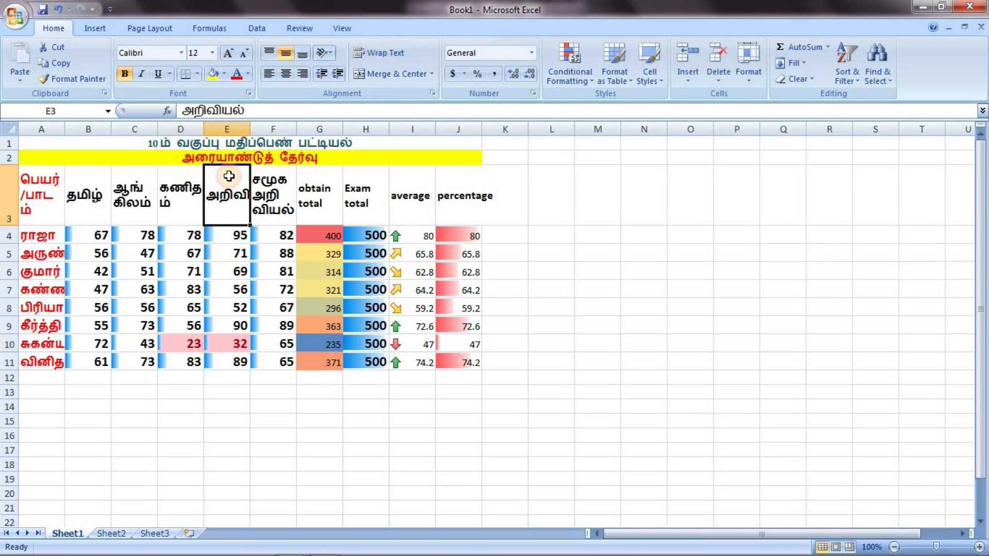
{"action": "left_click", "coordinate": [380, 53]}
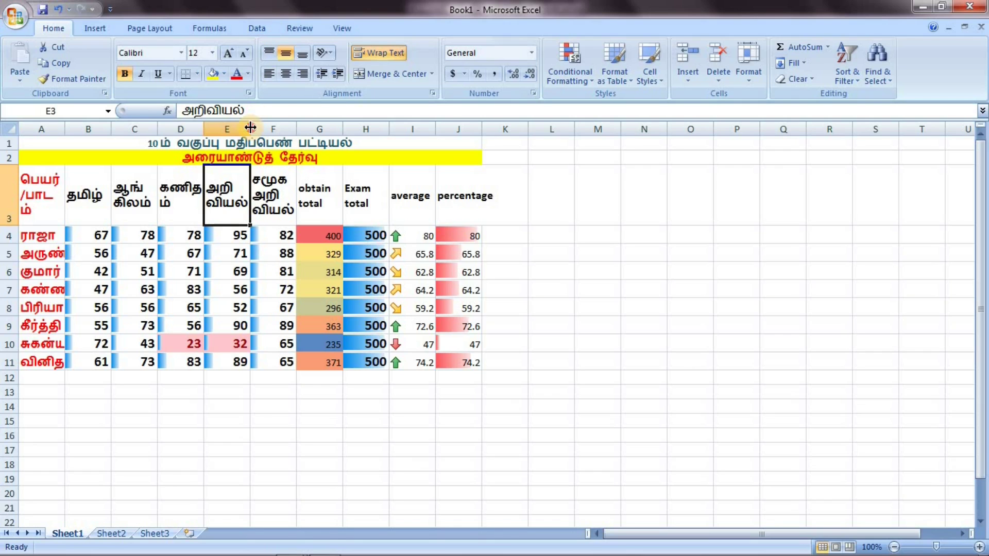
{"action": "left_click_drag", "start_coordinate": [250, 127], "coordinate": [317, 130]}
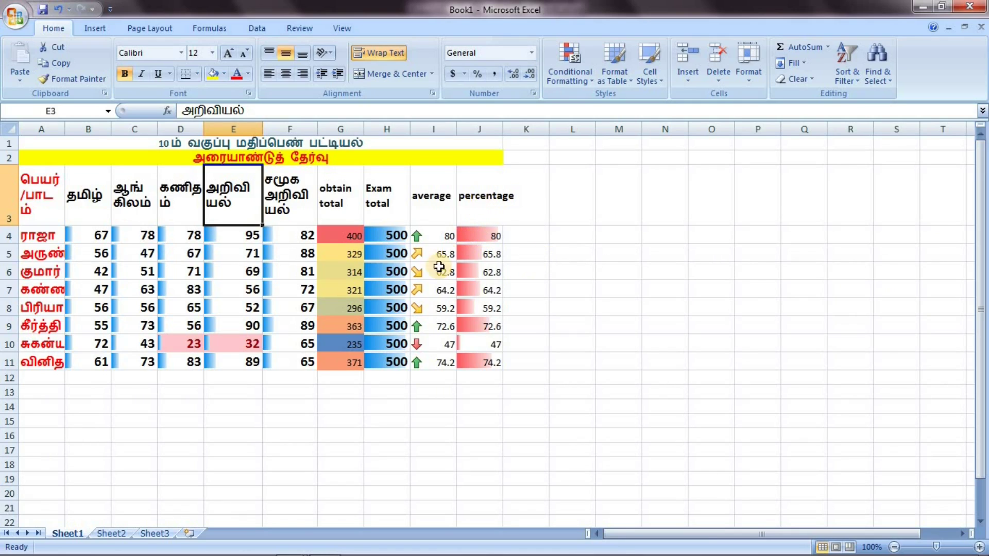
- Clear the old percentage column J3:J13
{"action": "left_click_drag", "start_coordinate": [470, 195], "coordinate": [483, 387]}
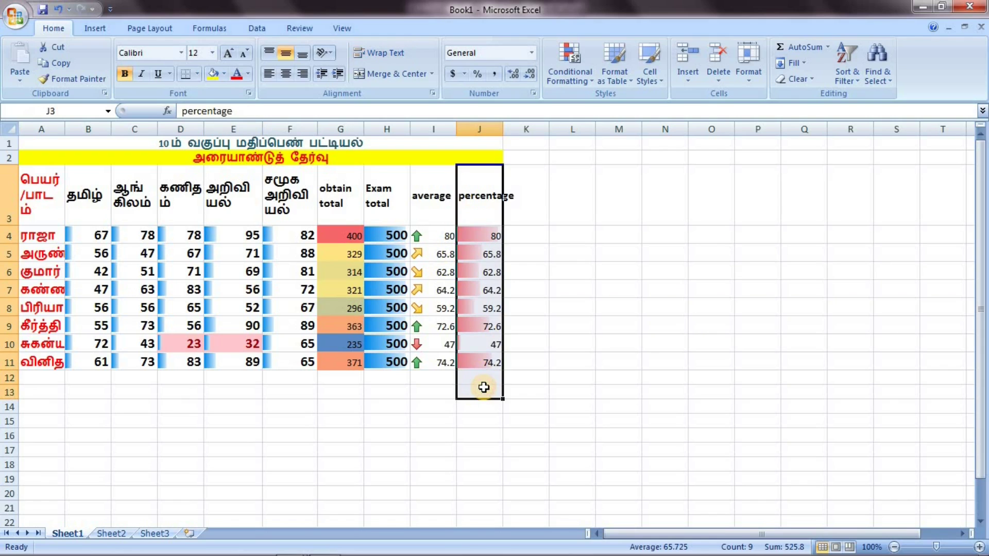
{"action": "key", "text": "Delete"}
{"action": "left_click", "coordinate": [587, 224]}
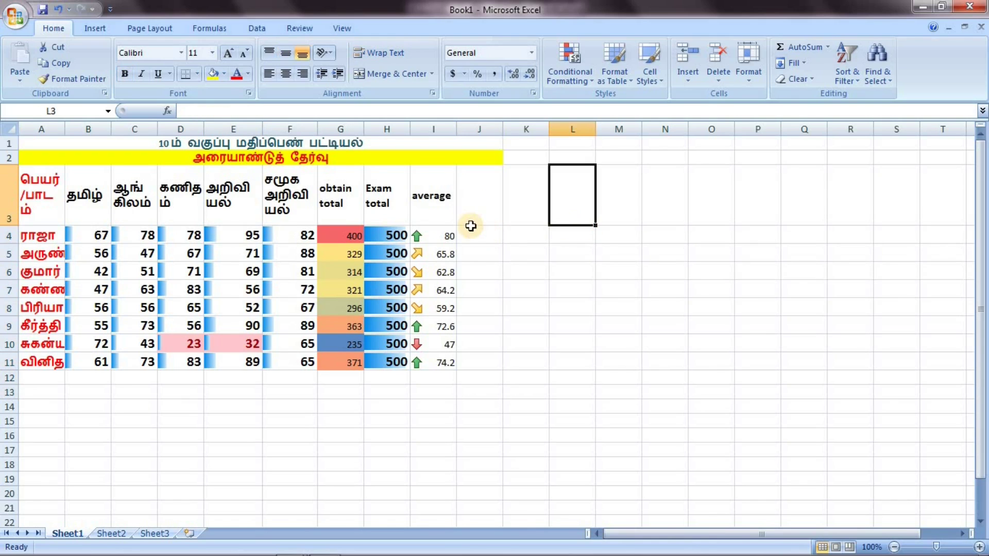
{"action": "left_click", "coordinate": [470, 238]}
- Enter a new 'percentage' header in J3 and wrap it onto two lines
{"action": "left_click", "coordinate": [472, 209]}
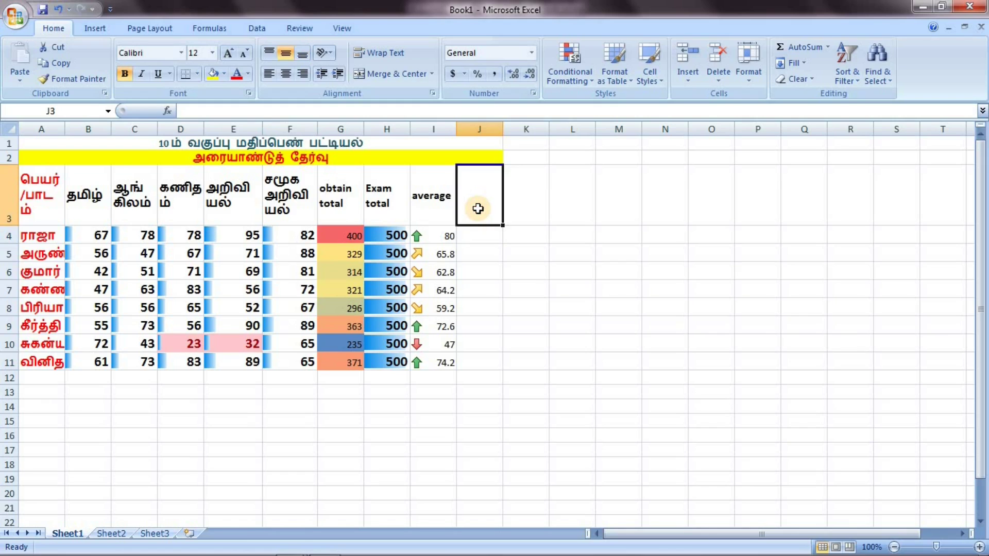
{"action": "type", "text": "perce"}
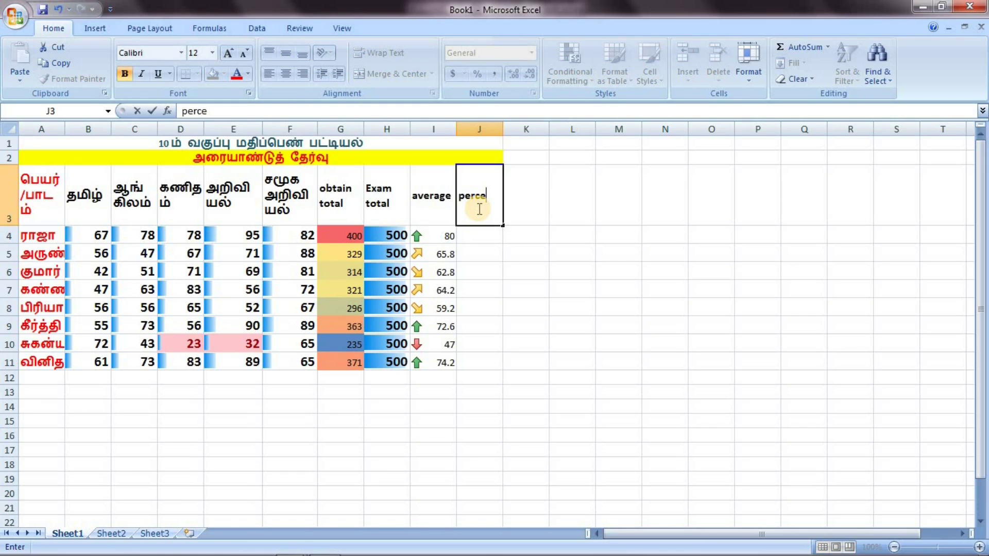
{"action": "type", "text": "ntage"}
{"action": "key", "text": "Return"}
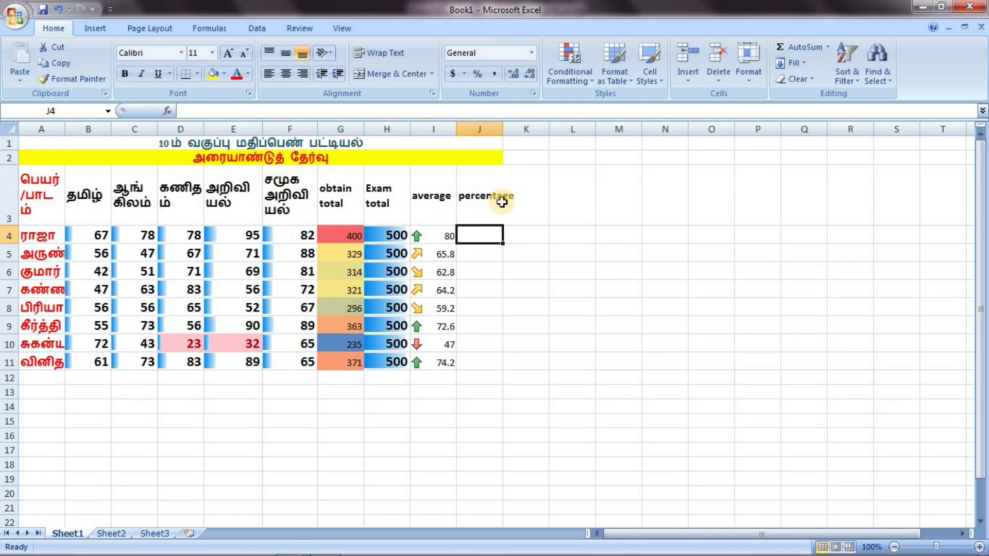
{"action": "left_click", "coordinate": [502, 202]}
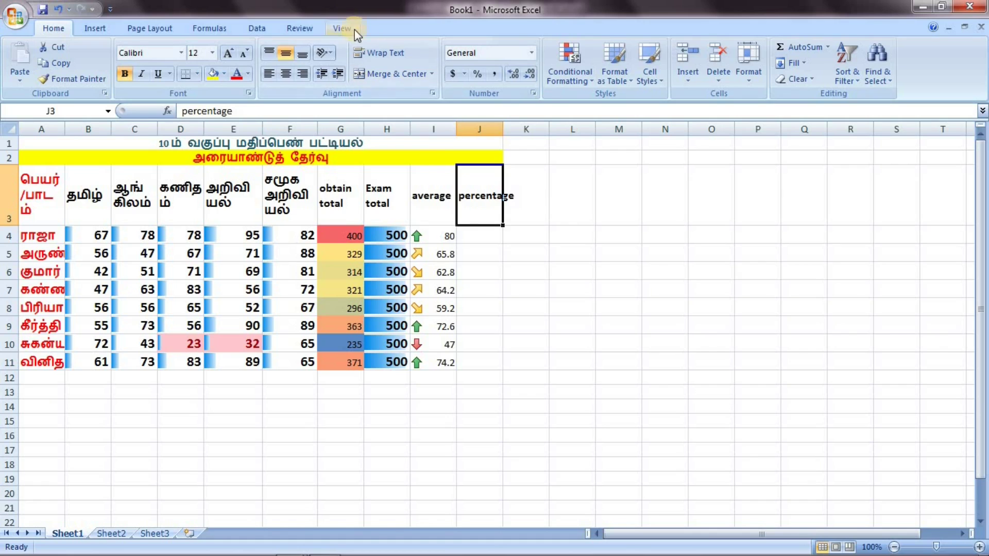
{"action": "left_click", "coordinate": [378, 53]}
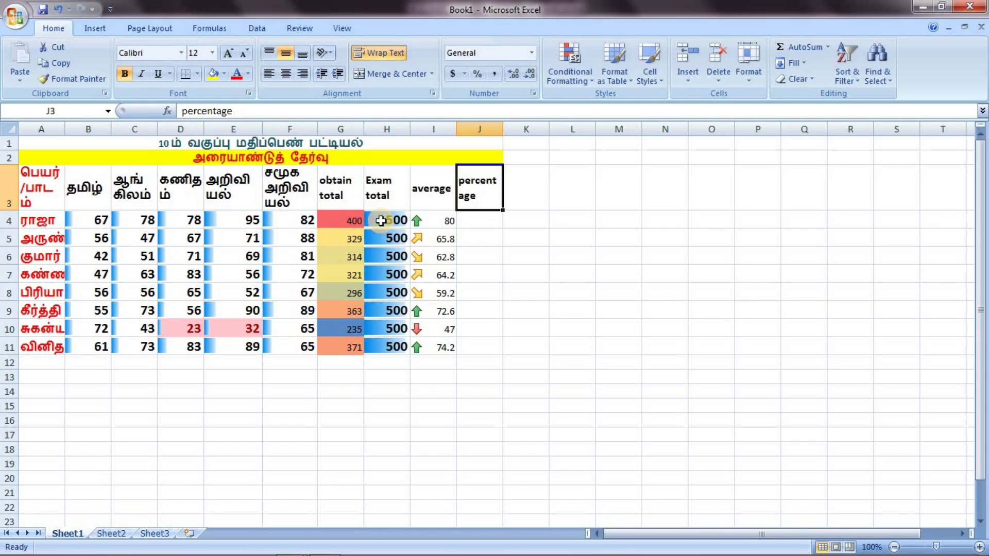
{"action": "left_click", "coordinate": [480, 221]}
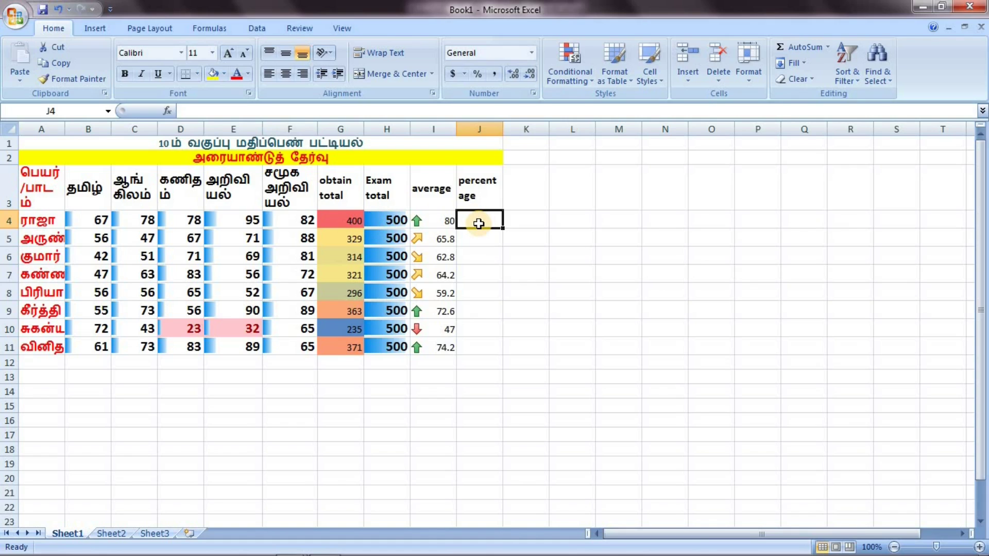
- Enter the percentage formula =G4/H4*100 in J4
{"action": "type", "text": "="}
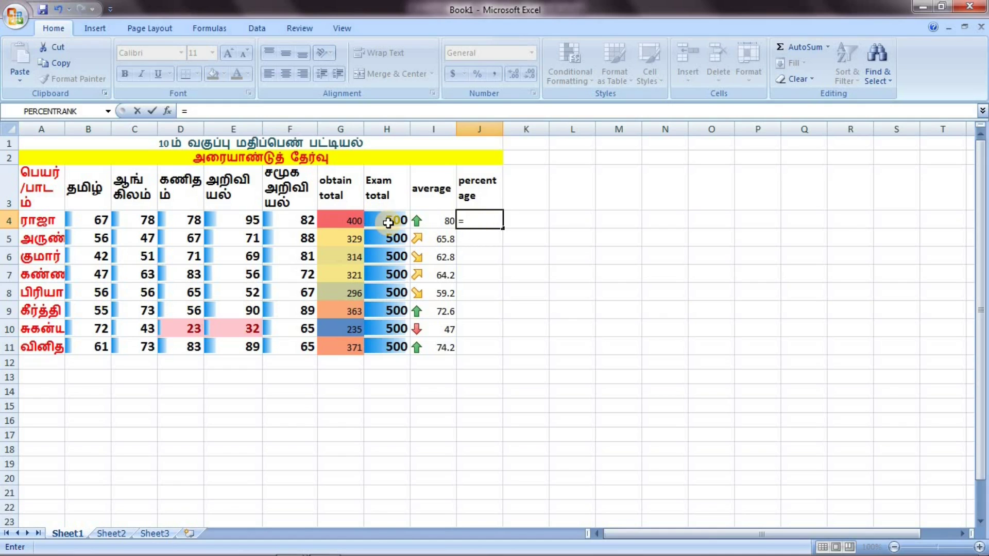
{"action": "left_click", "coordinate": [388, 222]}
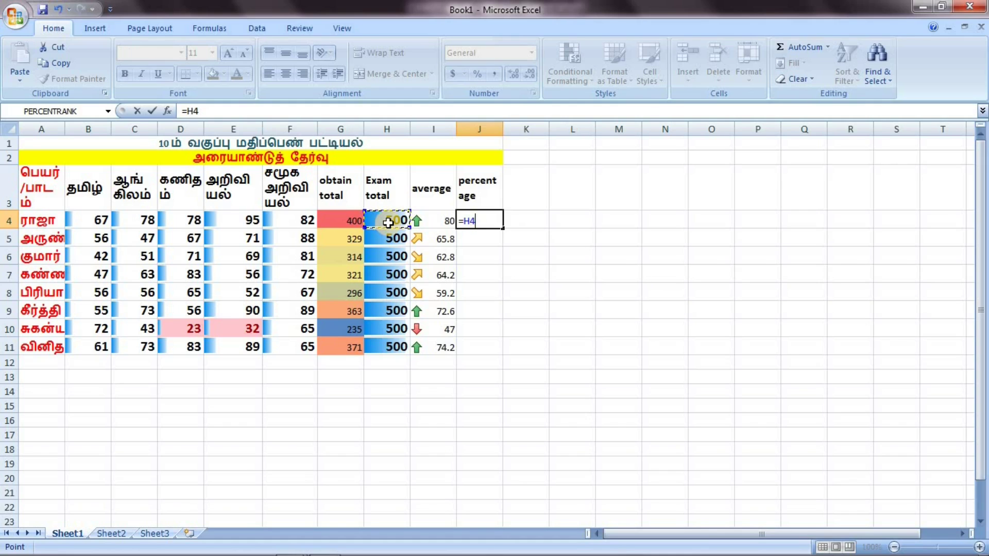
{"action": "type", "text": "/"}
{"action": "key", "text": "BackSpace"}
{"action": "key", "text": "BackSpace"}
{"action": "key", "text": "BackSpace"}
{"action": "type", "text": "G4"}
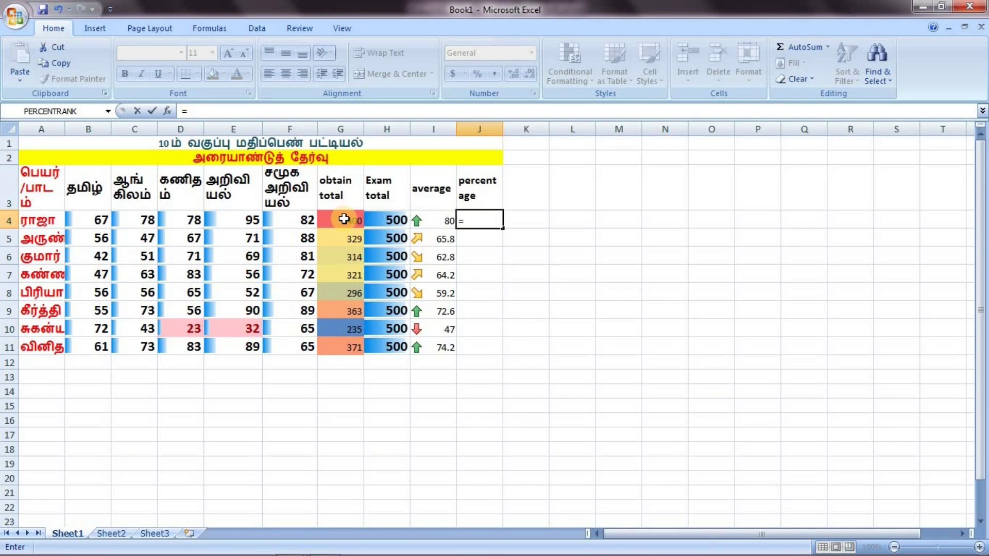
{"action": "type", "text": "/"}
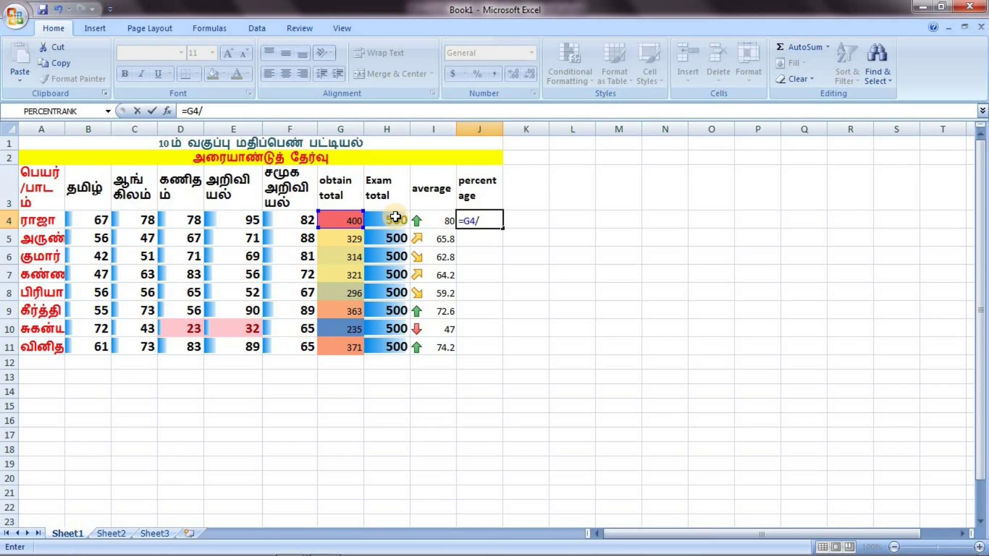
{"action": "left_click", "coordinate": [395, 217]}
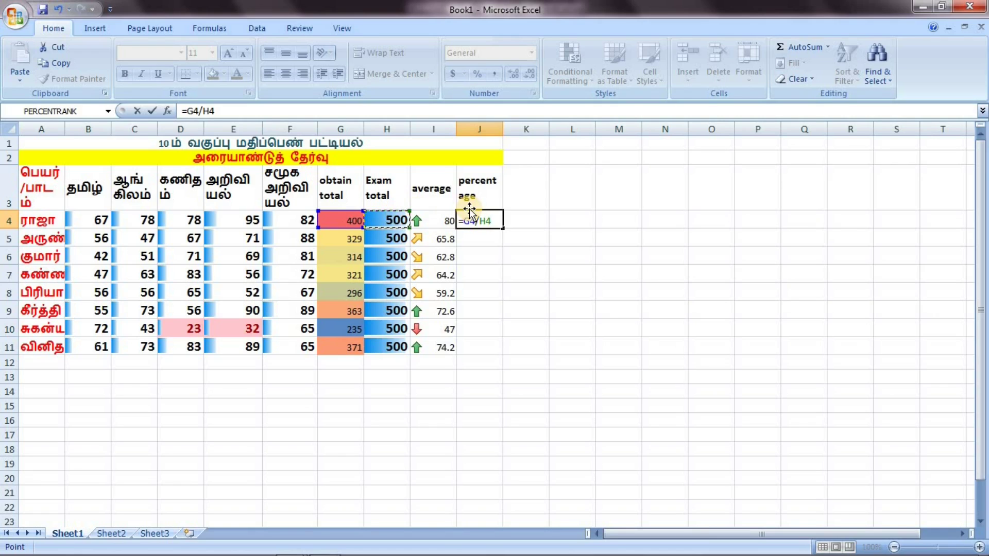
{"action": "type", "text": "8"}
{"action": "key", "text": "BackSpace"}
{"action": "type", "text": "100"}
{"action": "key", "text": "Return"}
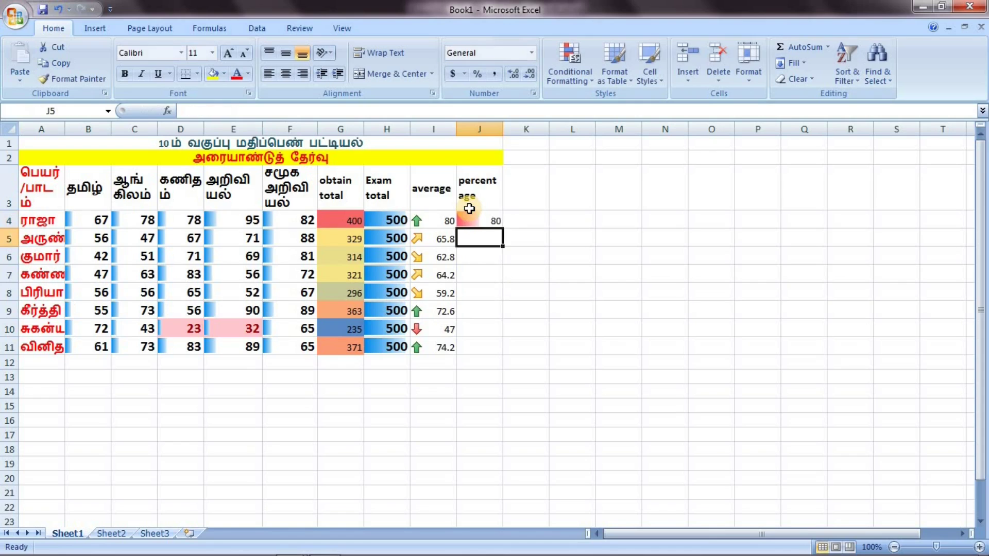
- Fill the J4 percentage formula down to J11
{"action": "left_click", "coordinate": [489, 222]}
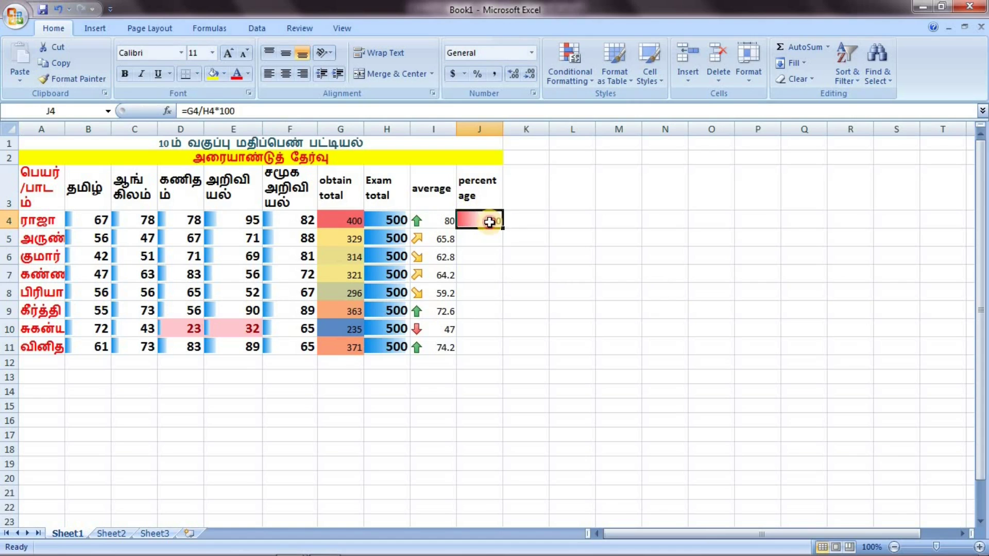
{"action": "left_click_drag", "start_coordinate": [503, 228], "coordinate": [503, 354]}
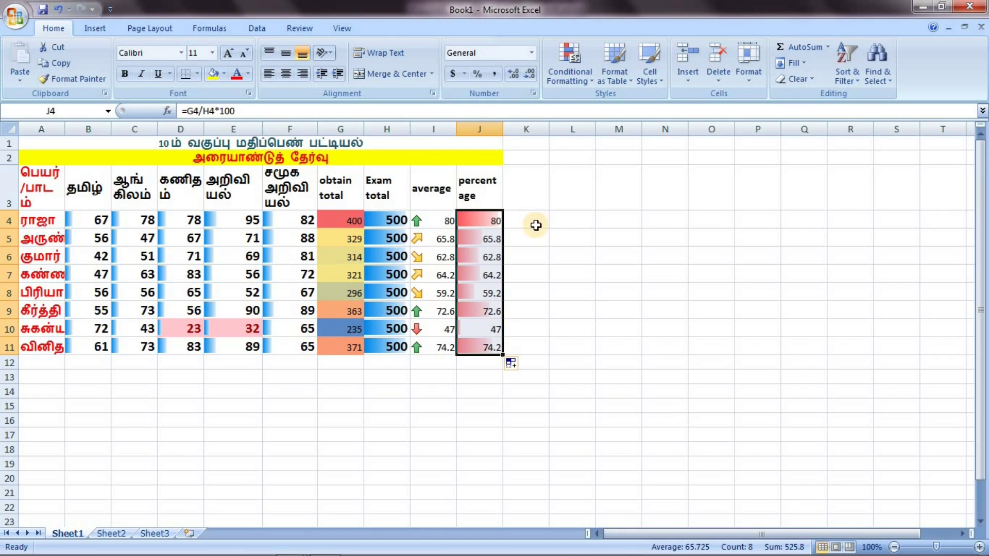
{"action": "left_click", "coordinate": [515, 196]}
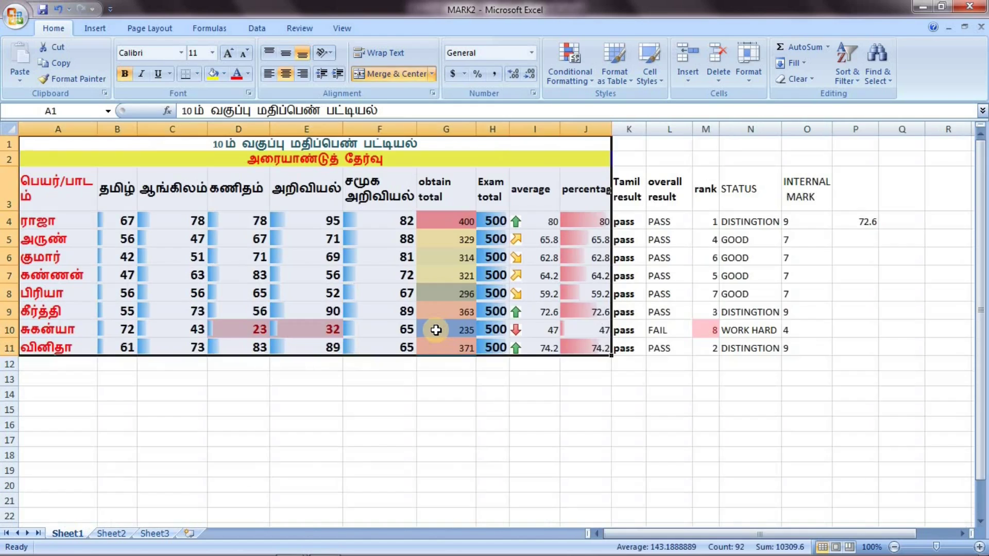
- Type the heading TAMIL RESULT into K3 beside the percentage column
{"action": "left_click", "coordinate": [585, 394]}
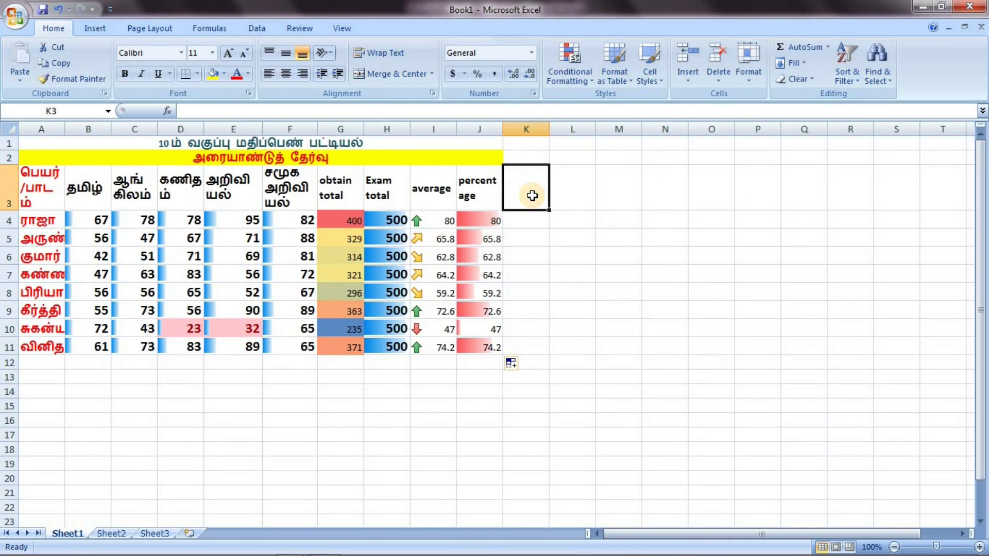
{"action": "type", "text": "t"}
{"action": "key", "text": "BackSpace"}
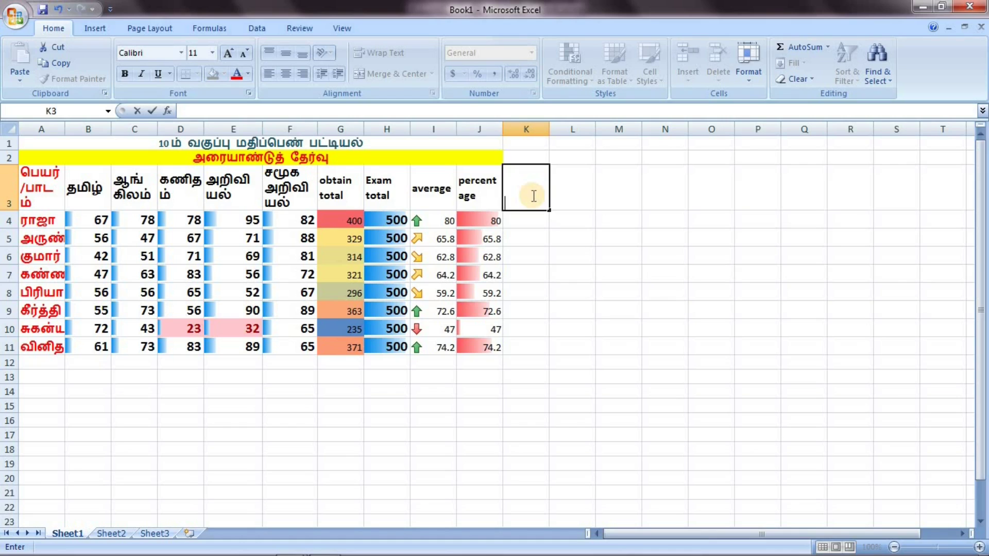
{"action": "type", "text": "TAMIL"}
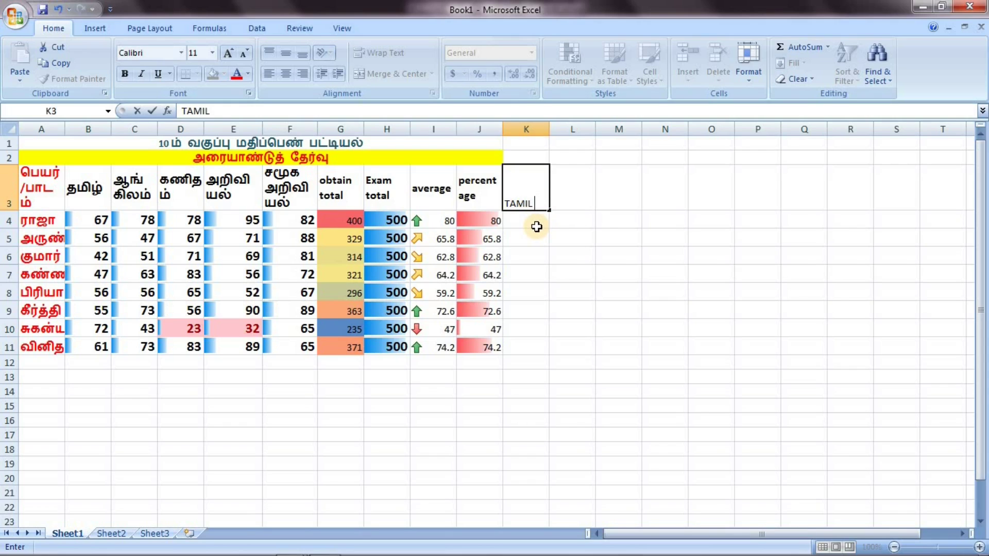
{"action": "type", "text": " RESULT"}
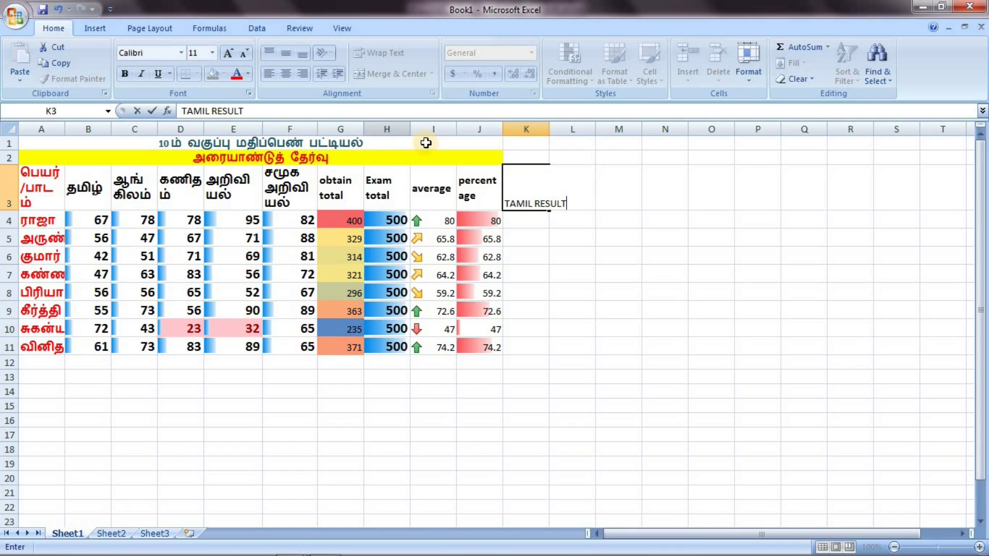
{"action": "left_click", "coordinate": [569, 253]}
{"action": "left_click", "coordinate": [529, 205]}
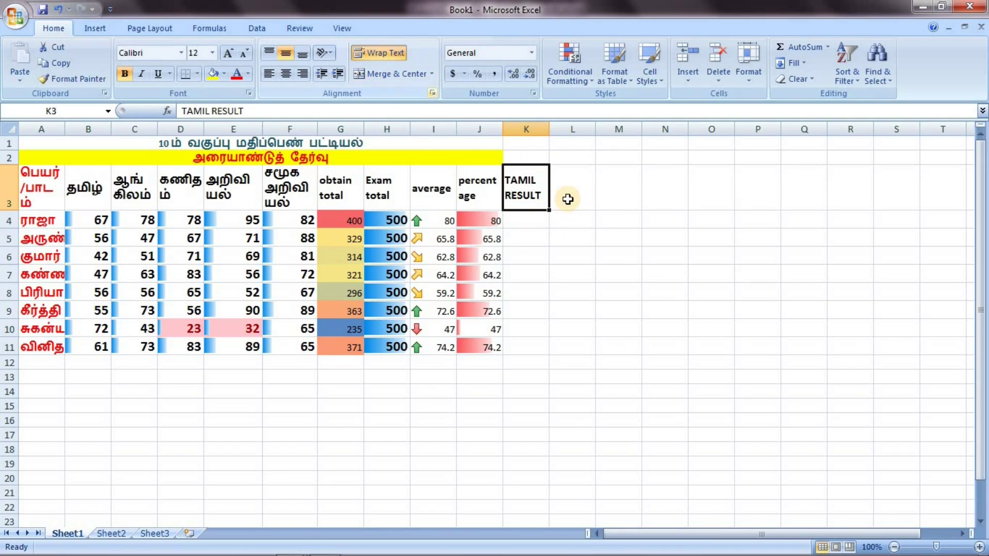
- Start an IF formula in K4, then clear the #NAME? error it produced
{"action": "left_click", "coordinate": [523, 221]}
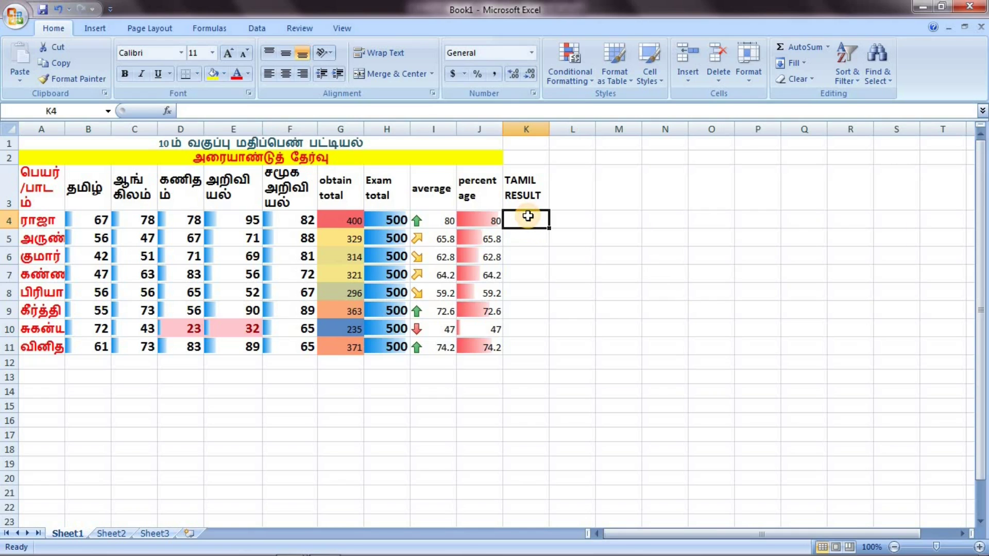
{"action": "type", "text": "="}
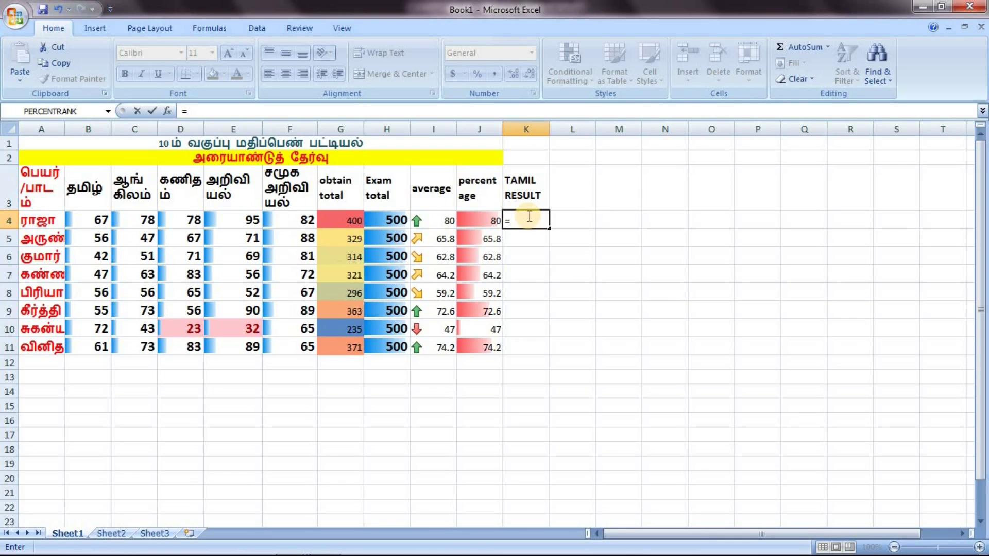
{"action": "type", "text": "IF"}
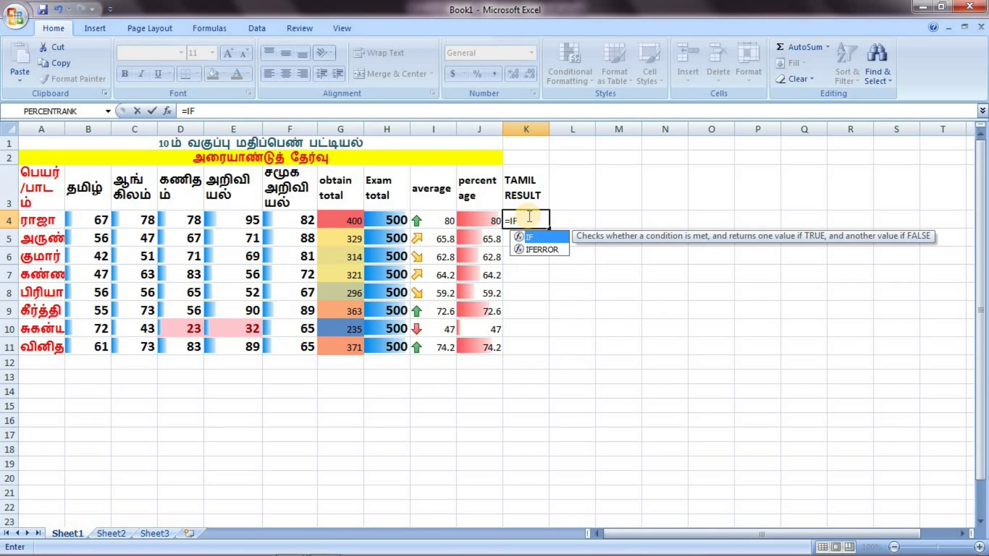
{"action": "key", "text": "Return"}
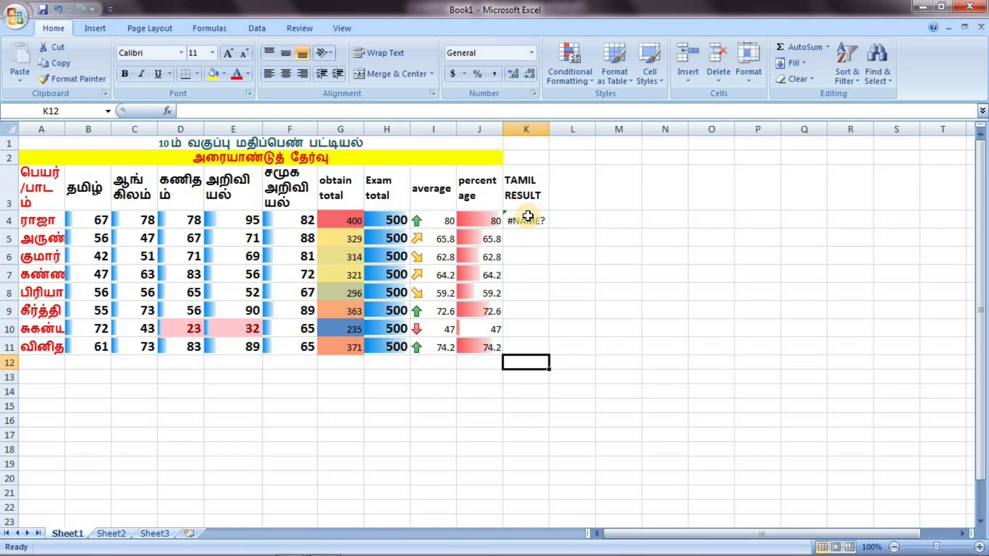
{"action": "left_click", "coordinate": [528, 219]}
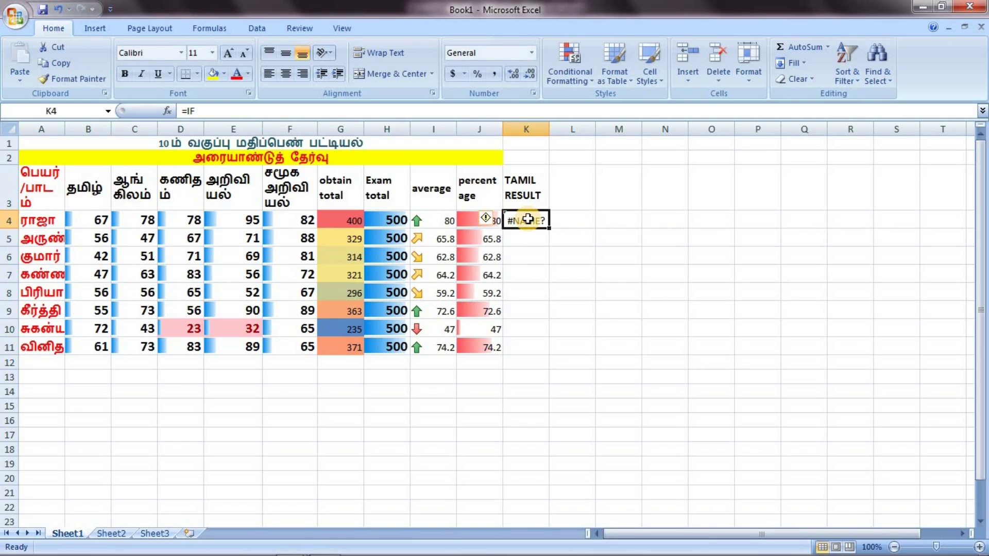
{"action": "key", "text": "Delete"}
- Type =IF(B4>=35,"PASS","FAIL") in K4 to test the first Tamil mark
{"action": "type", "text": "="}
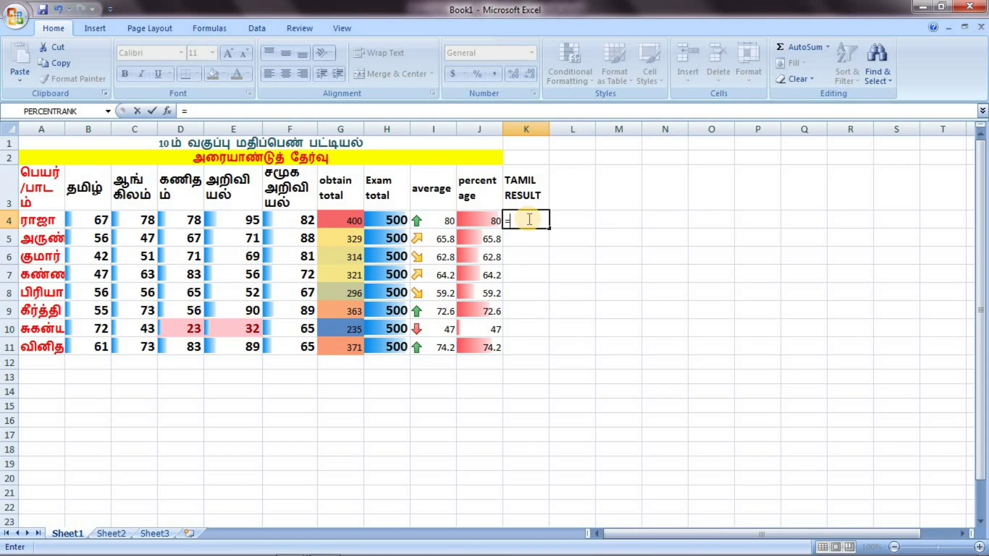
{"action": "type", "text": "IF"}
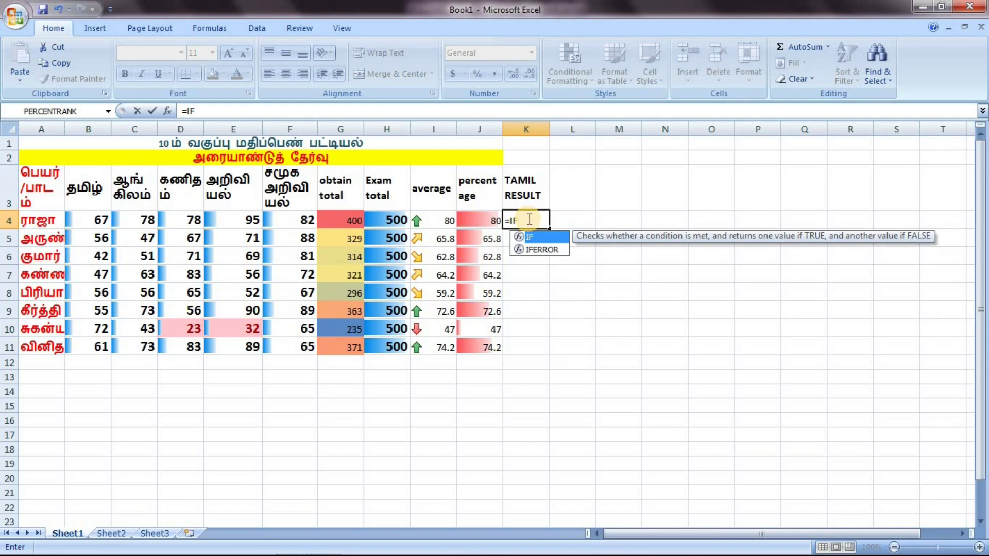
{"action": "type", "text": "("}
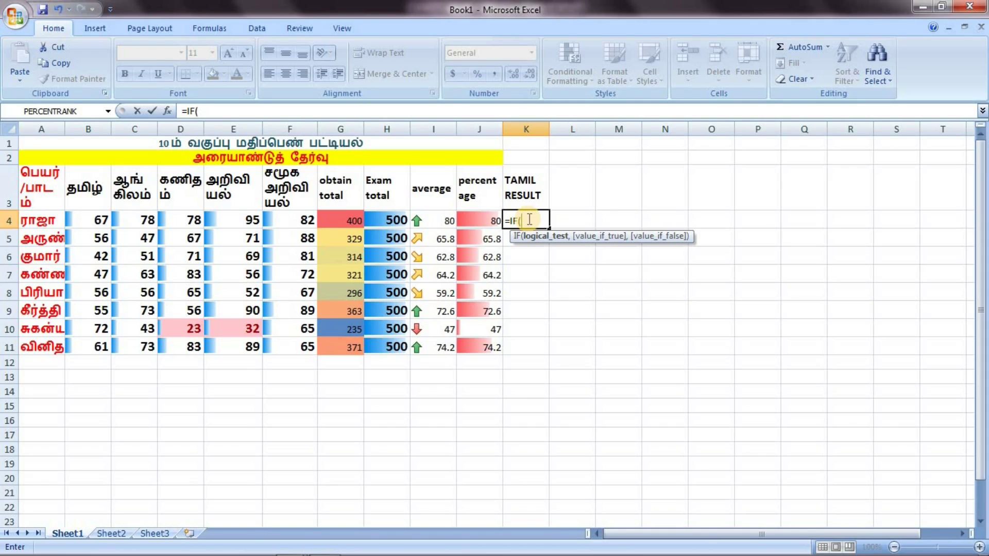
{"action": "left_click", "coordinate": [100, 222]}
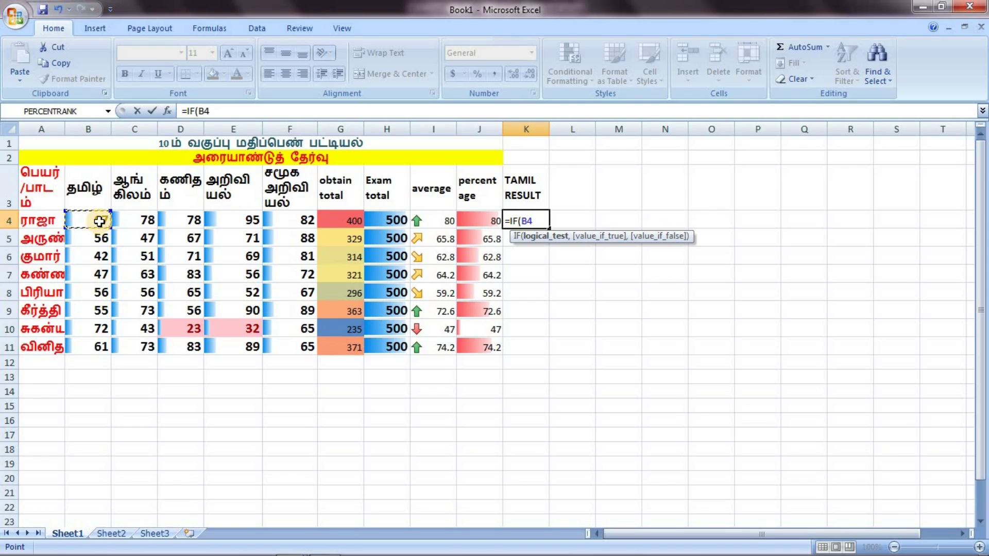
{"action": "type", "text": ">"}
{"action": "type", "text": "+"}
{"action": "key", "text": "BackSpace"}
{"action": "type", "text": "="}
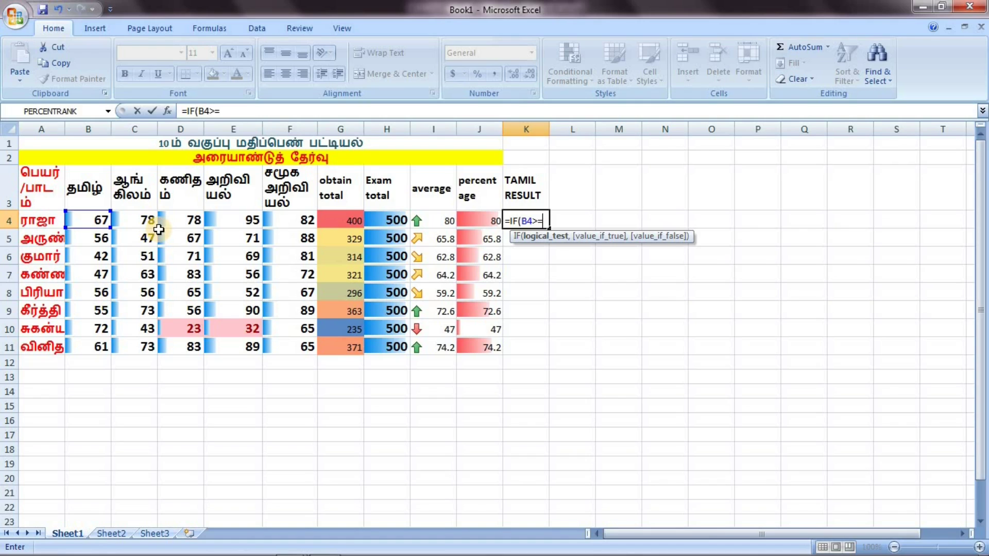
{"action": "type", "text": "35"}
{"action": "type", "text": ","}
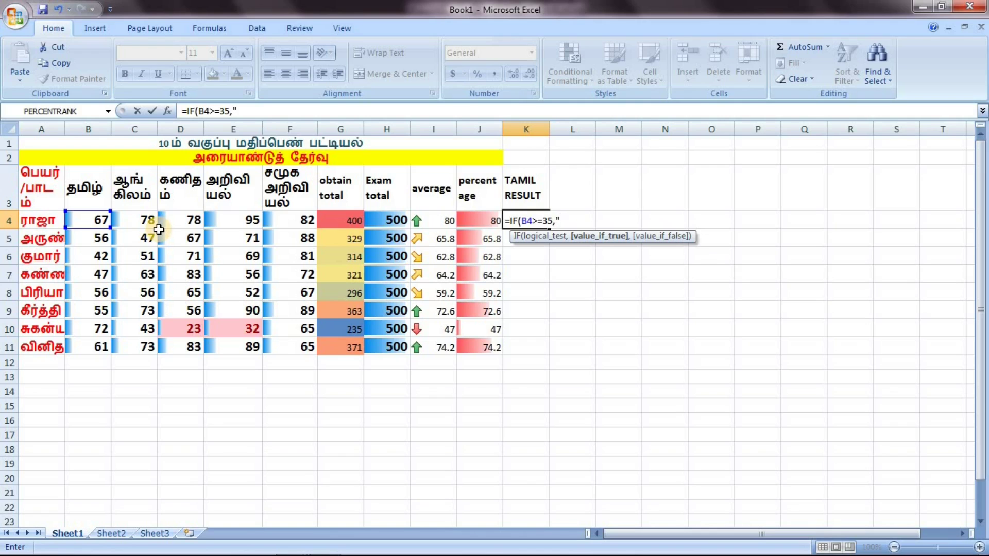
{"action": "type", "text": "PASS\""}
{"action": "type", "text": ",\""}
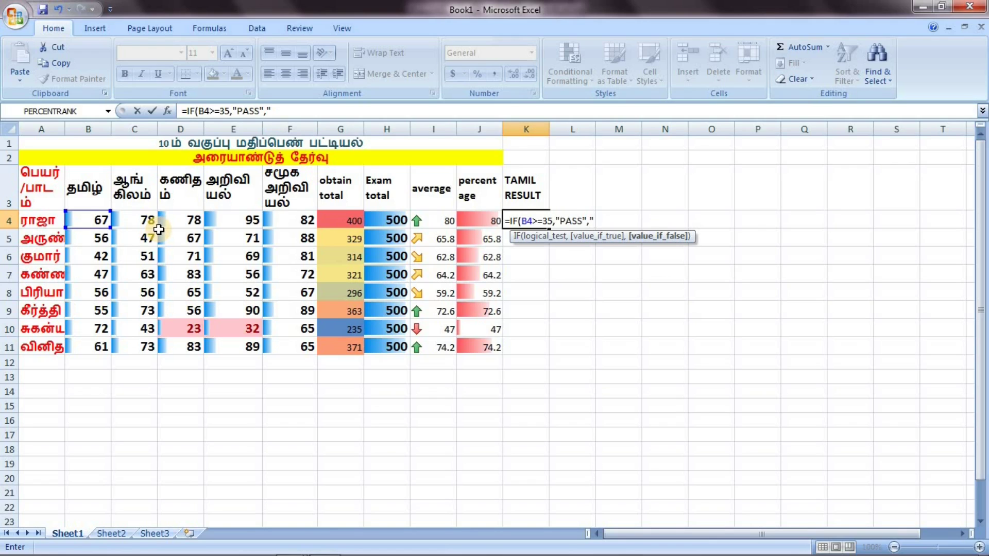
{"action": "type", "text": "FAIL"}
{"action": "type", "text": "\""}
{"action": "type", "text": ")"}
{"action": "key", "text": "Return"}
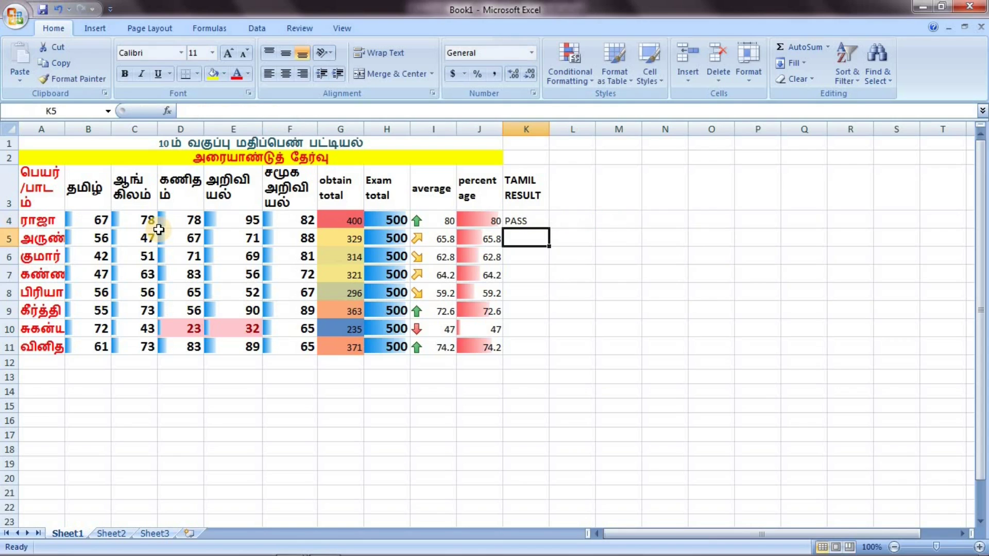
{"action": "left_click", "coordinate": [523, 217]}
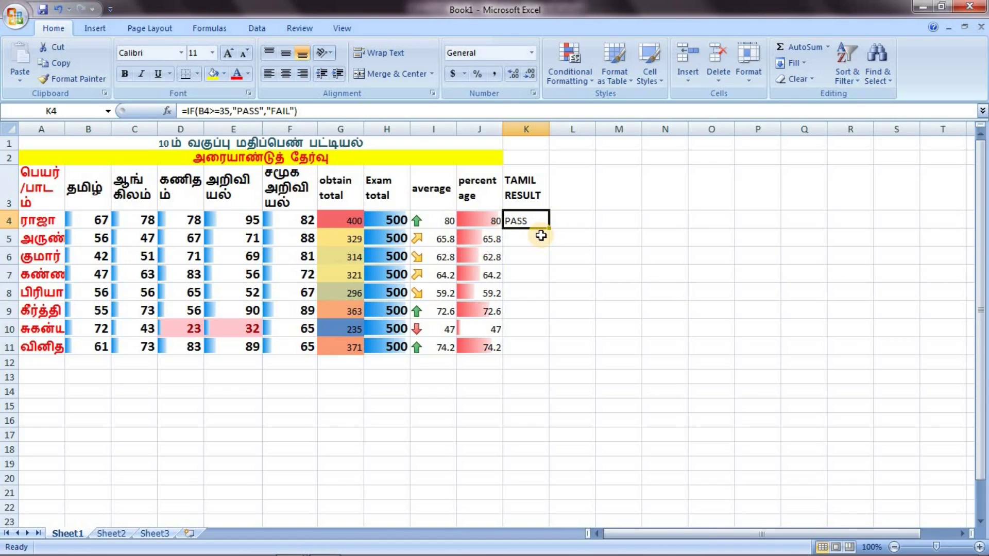
{"action": "left_click_drag", "start_coordinate": [540, 236], "coordinate": [536, 224]}
{"action": "left_click", "coordinate": [536, 225]}
{"action": "left_click", "coordinate": [598, 220]}
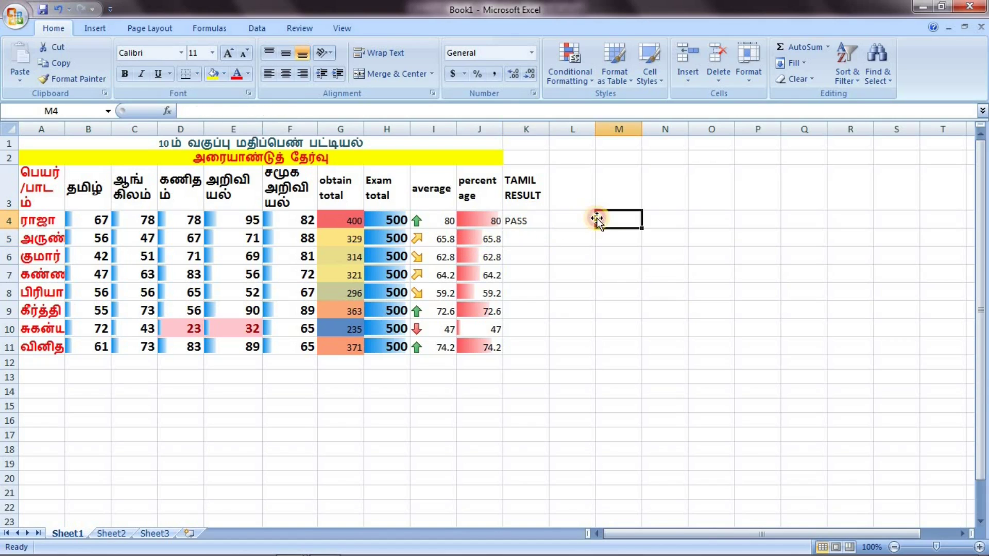
{"action": "left_click", "coordinate": [536, 221]}
{"action": "left_click_drag", "start_coordinate": [551, 230], "coordinate": [559, 353]}
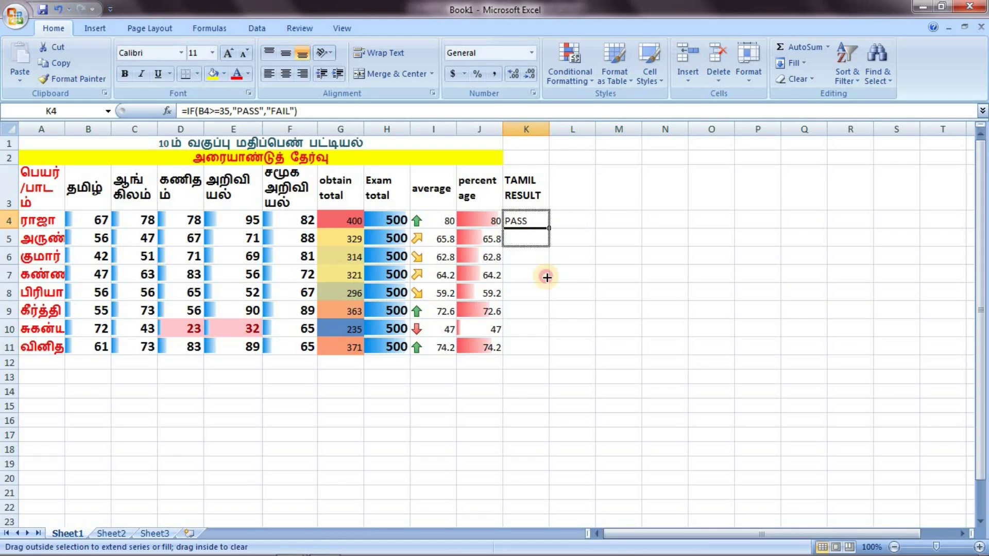
{"action": "left_click", "coordinate": [598, 260]}
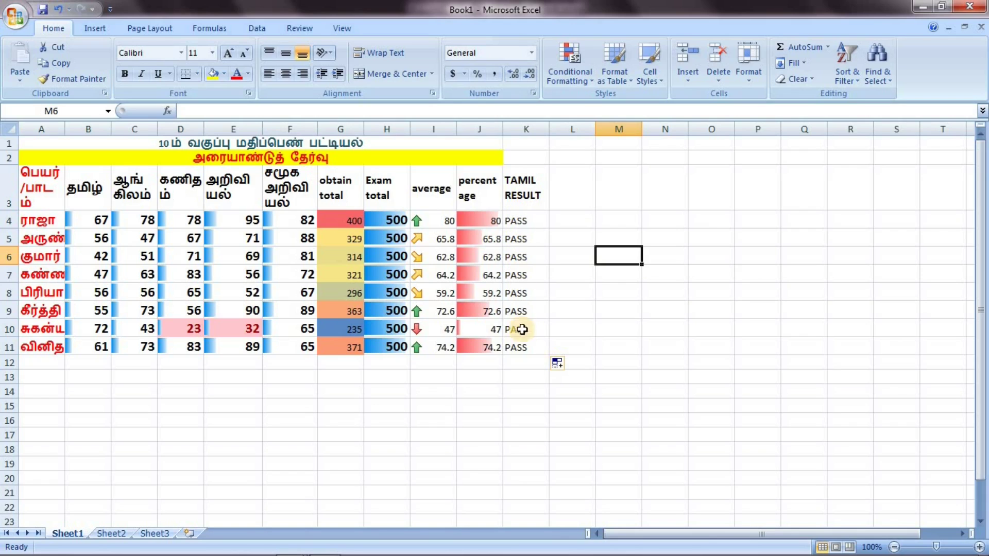
{"action": "left_click", "coordinate": [529, 224]}
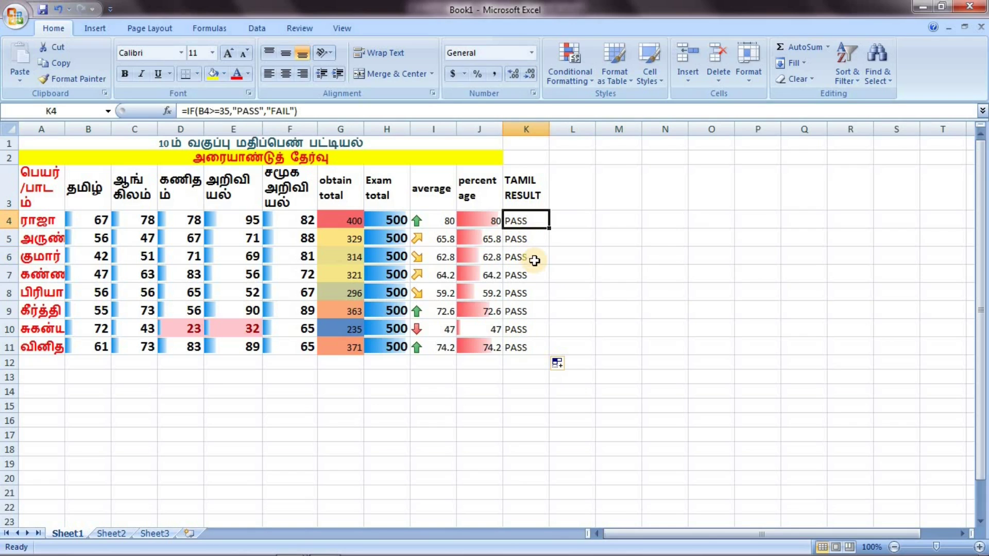
{"action": "left_click", "coordinate": [515, 239]}
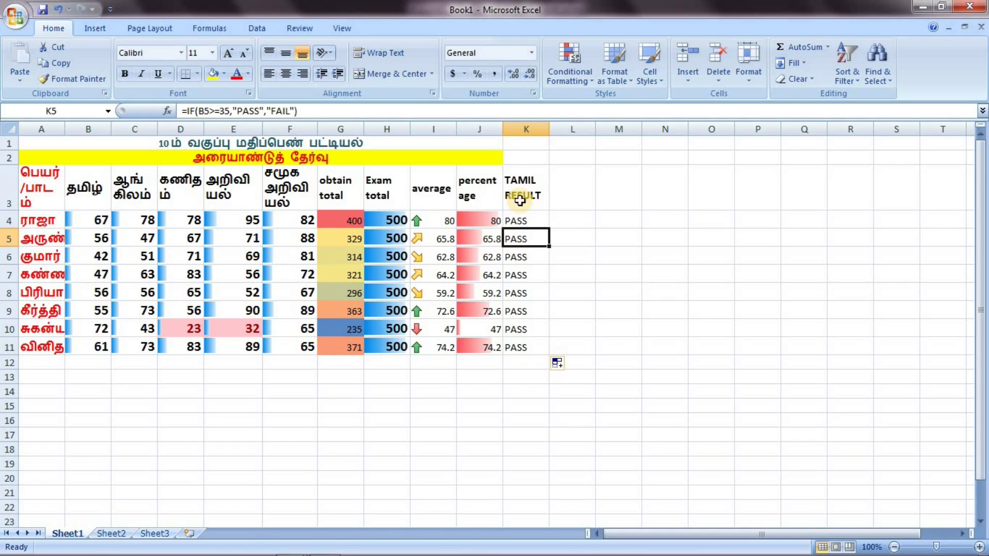
- Add the OVERALL RESUT header in L3 and widen column A for the names
{"action": "left_click", "coordinate": [582, 187]}
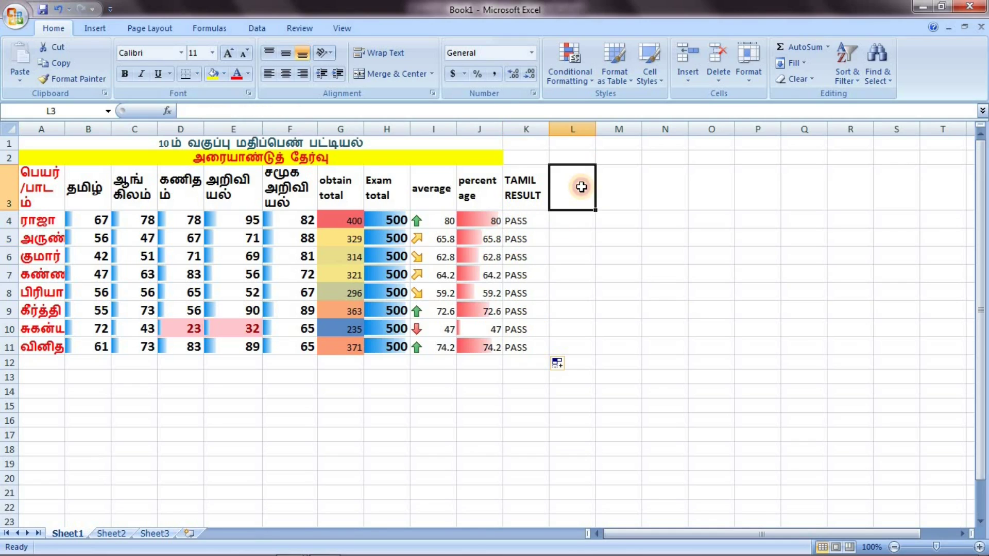
{"action": "type", "text": "OVER"}
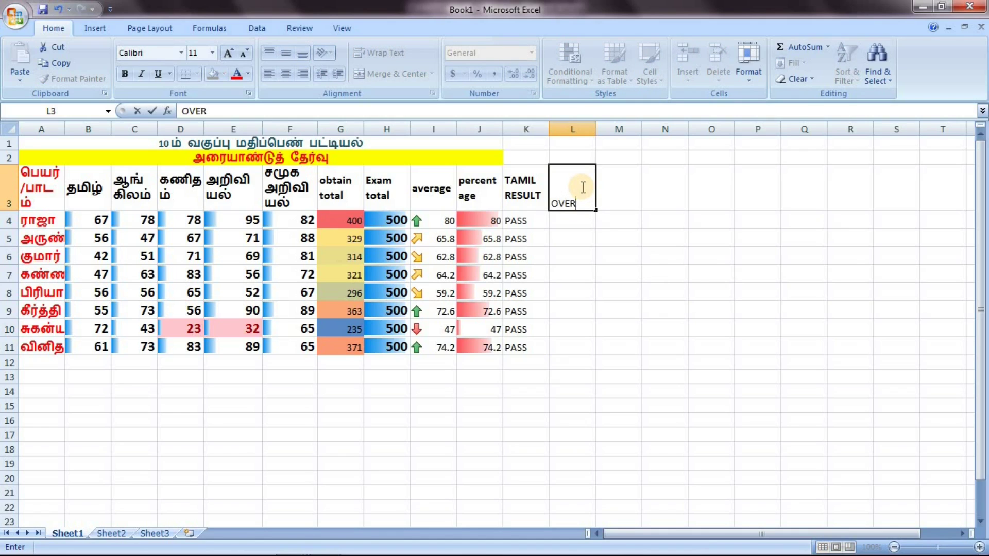
{"action": "type", "text": "ALL"}
{"action": "type", "text": " RESUT"}
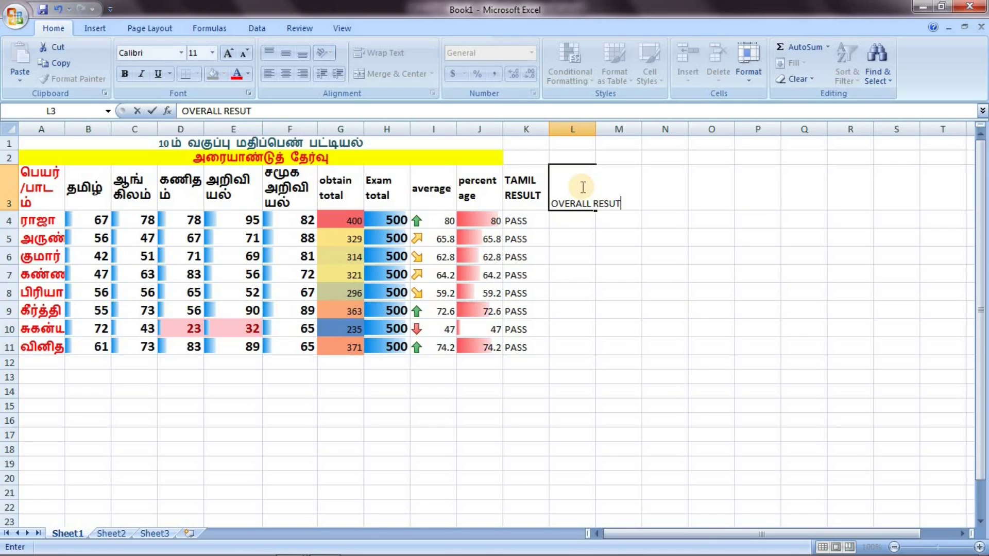
{"action": "key", "text": "Return"}
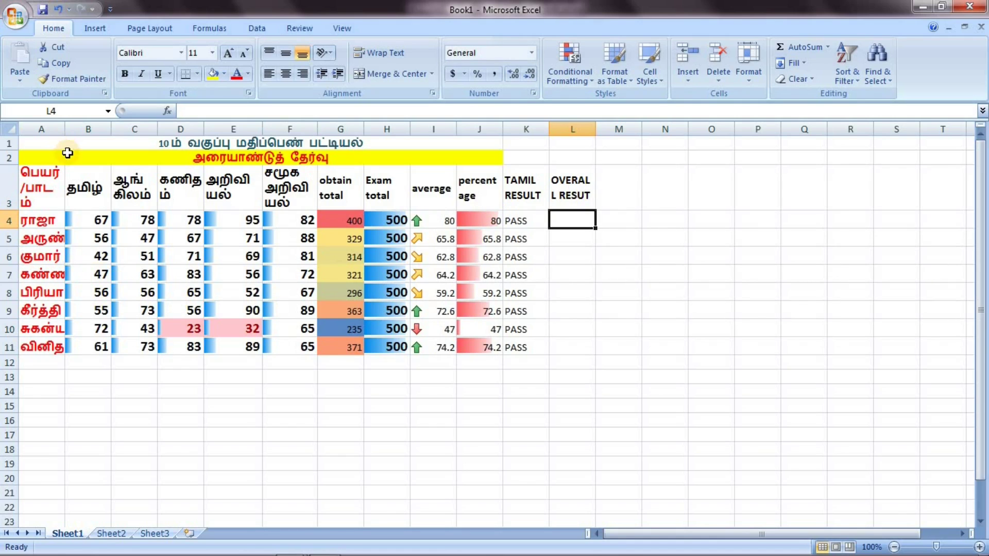
{"action": "left_click_drag", "start_coordinate": [65, 129], "coordinate": [83, 129]}
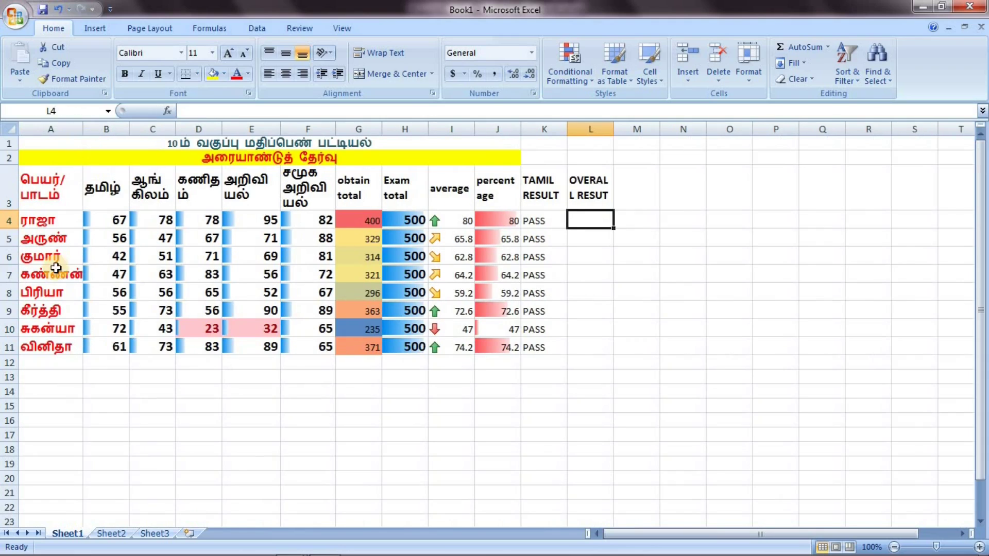
- Change the Tamil marks in B6 and B7 to 34 and 35, then check J4 and K5
{"action": "left_click", "coordinate": [118, 261]}
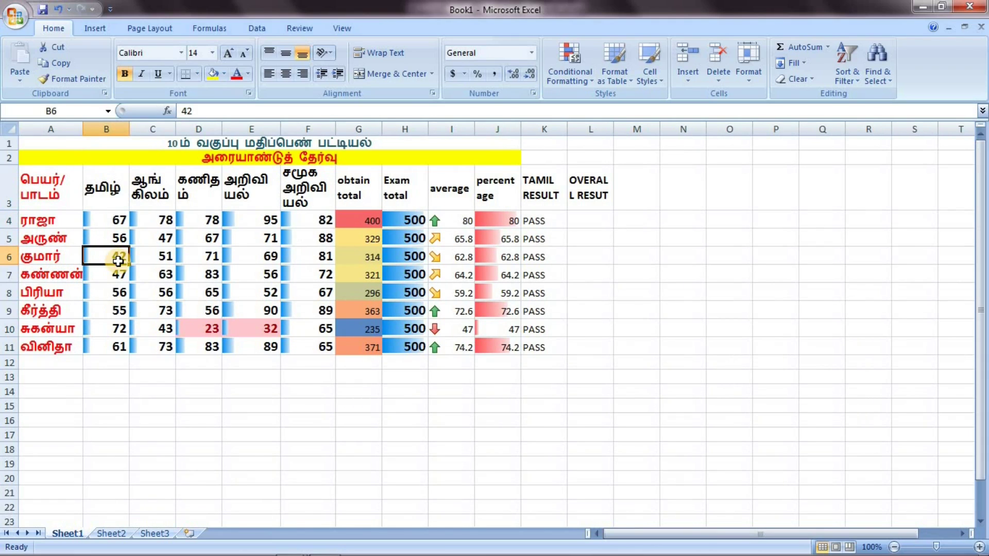
{"action": "type", "text": "34"}
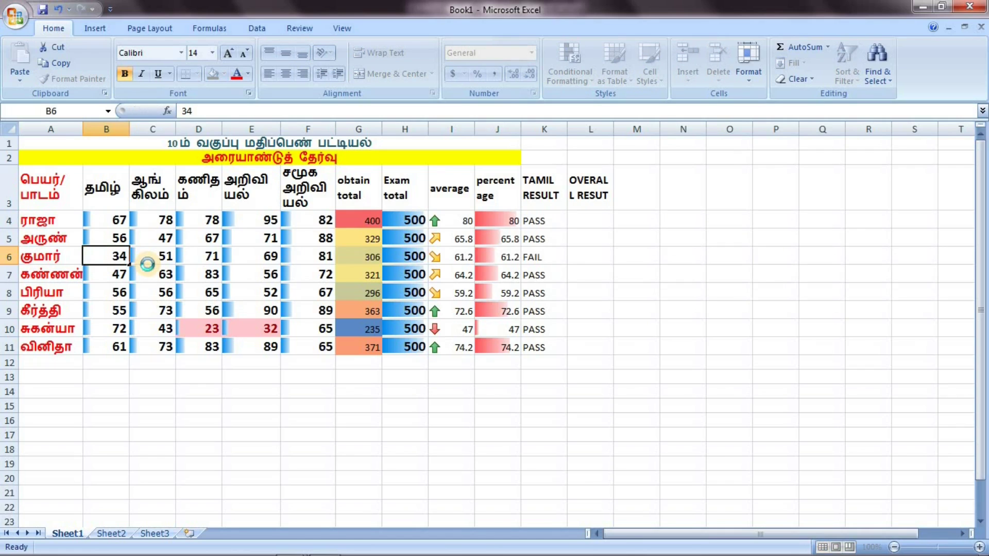
{"action": "key", "text": "Return"}
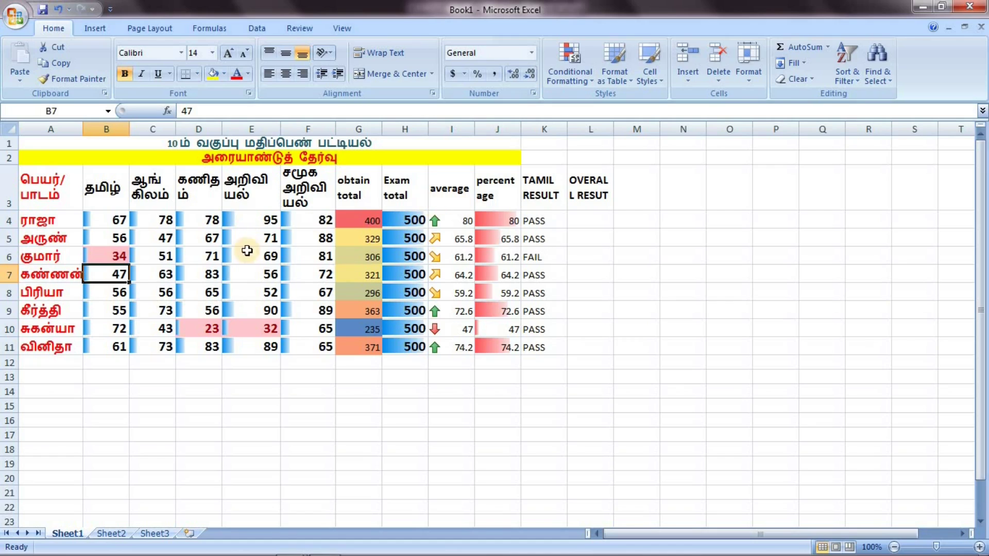
{"action": "type", "text": "35"}
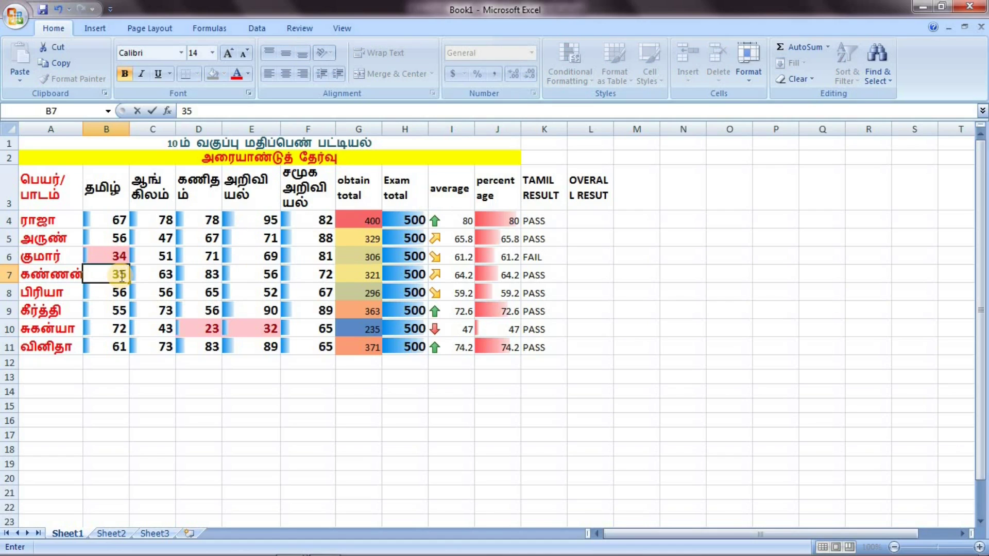
{"action": "key", "text": "Return"}
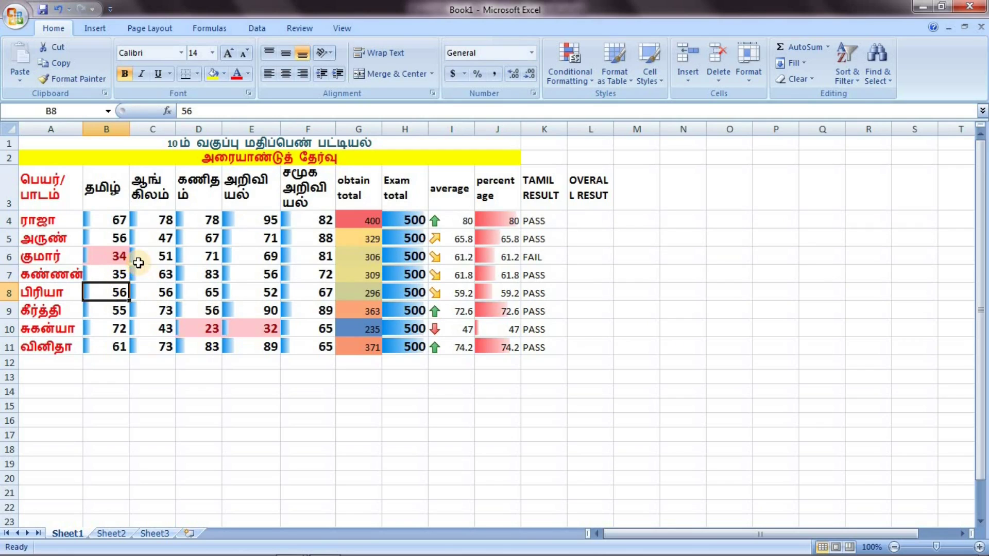
{"action": "left_click", "coordinate": [481, 219]}
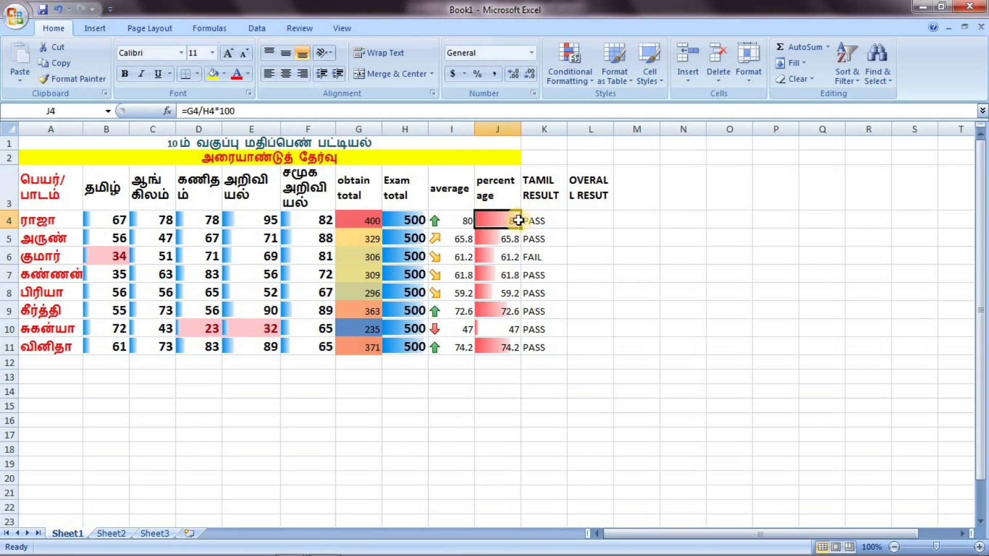
{"action": "left_click", "coordinate": [545, 239]}
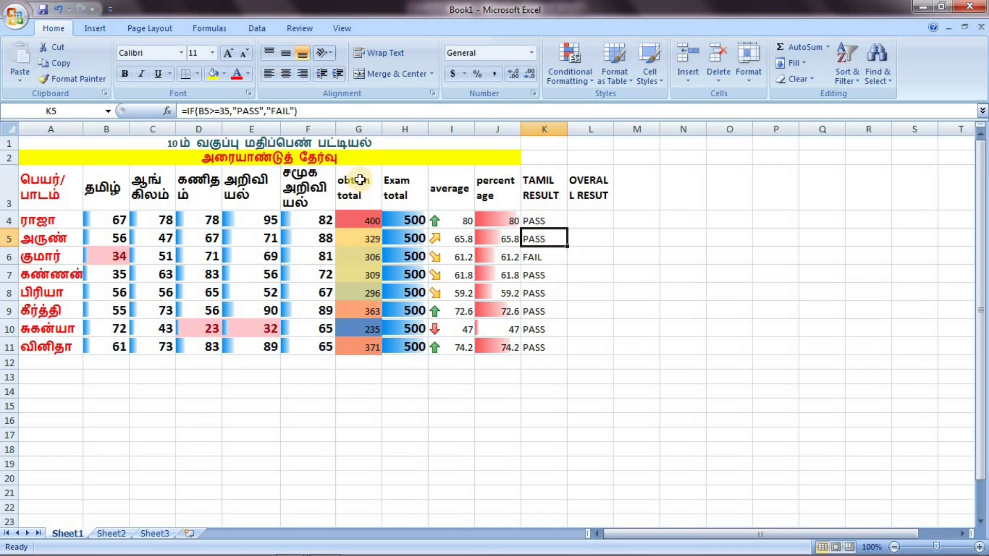
- Change the K5 and K6 tests from >=35 to >35
{"action": "left_click", "coordinate": [217, 110]}
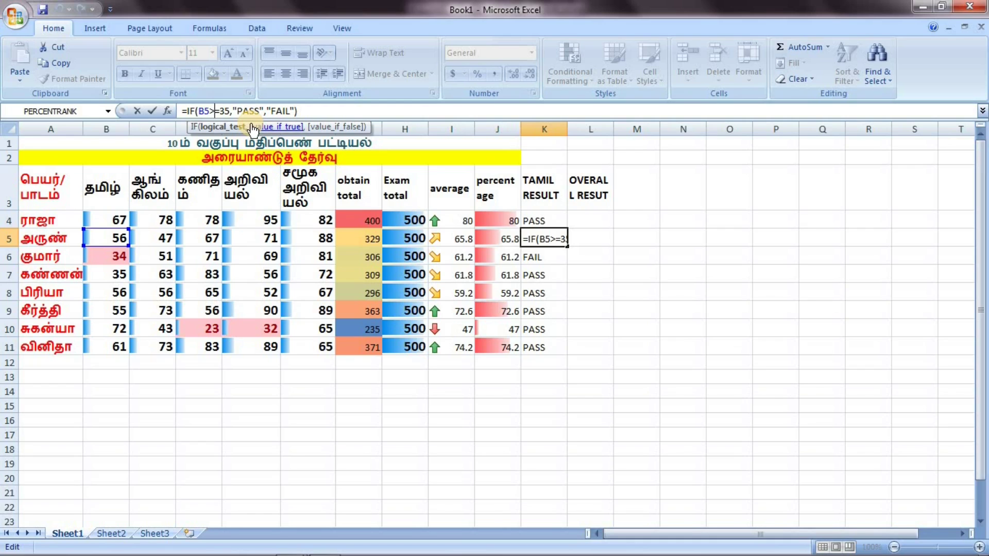
{"action": "key", "text": "Delete"}
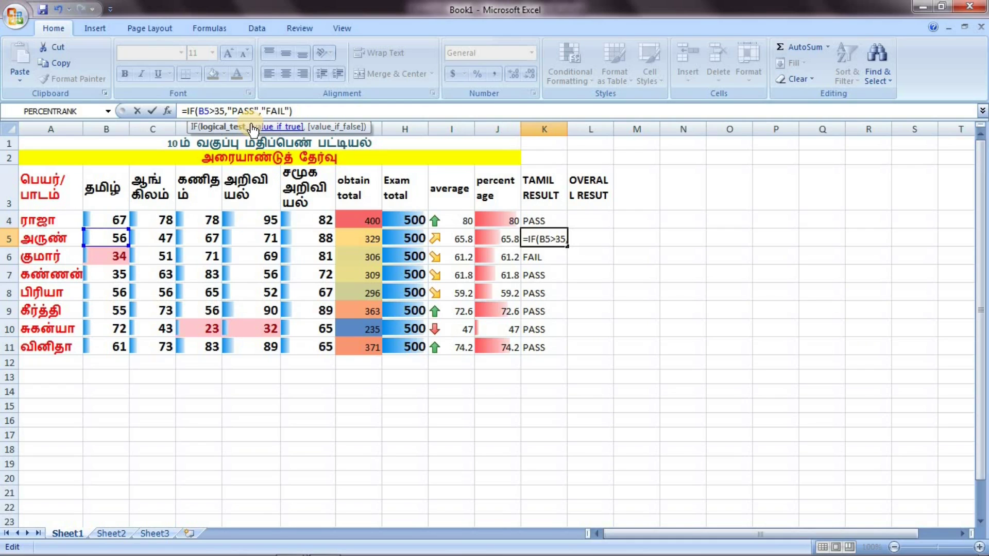
{"action": "key", "text": "Return"}
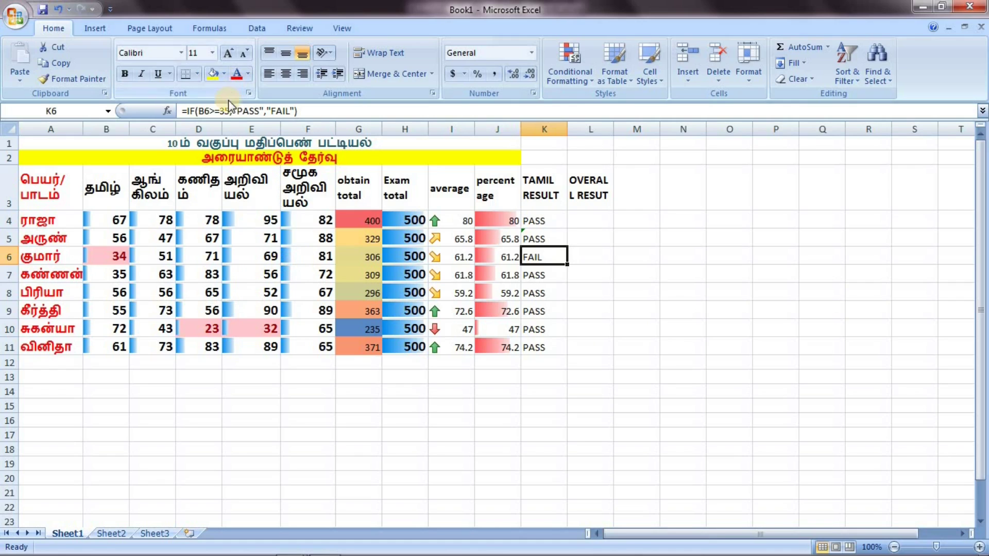
{"action": "left_click", "coordinate": [219, 110]}
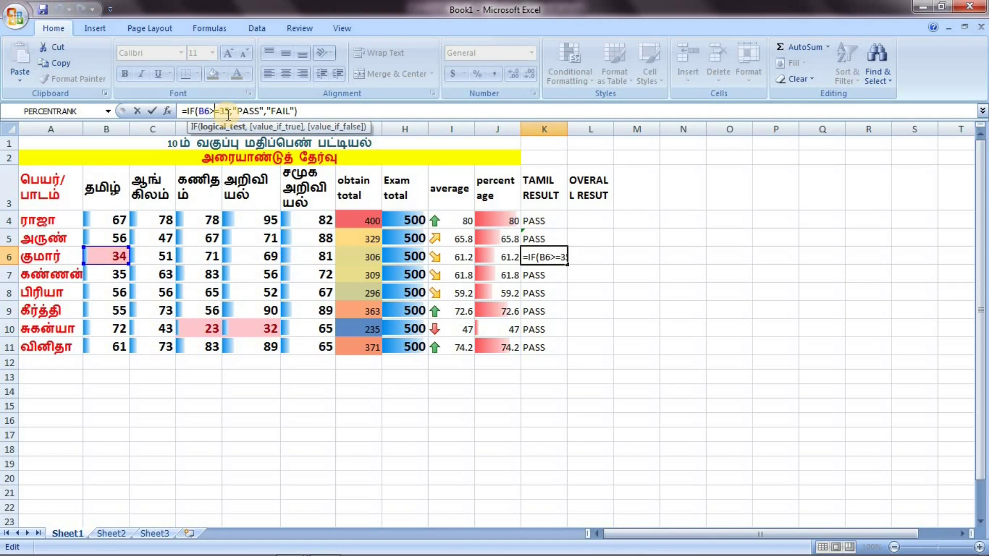
{"action": "key", "text": "Delete"}
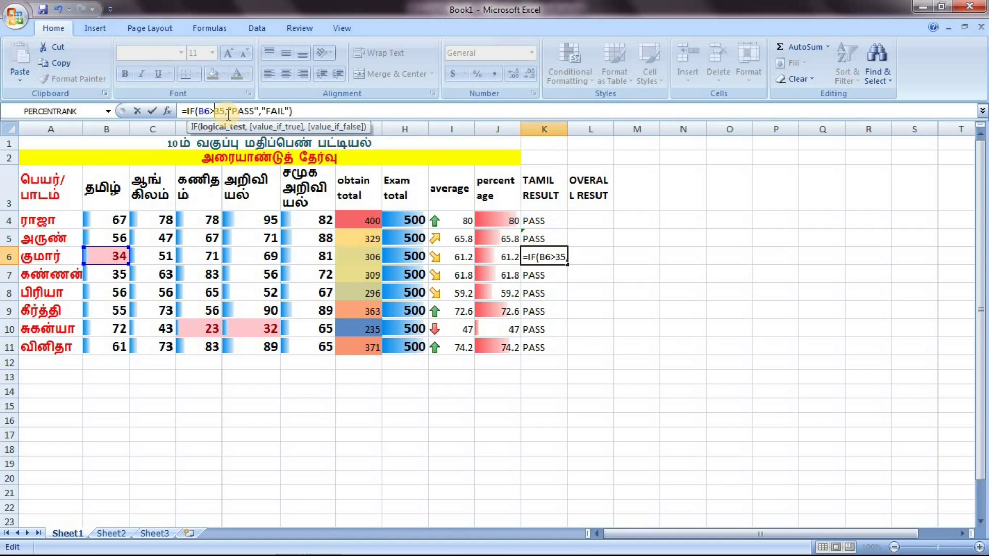
{"action": "key", "text": "Return"}
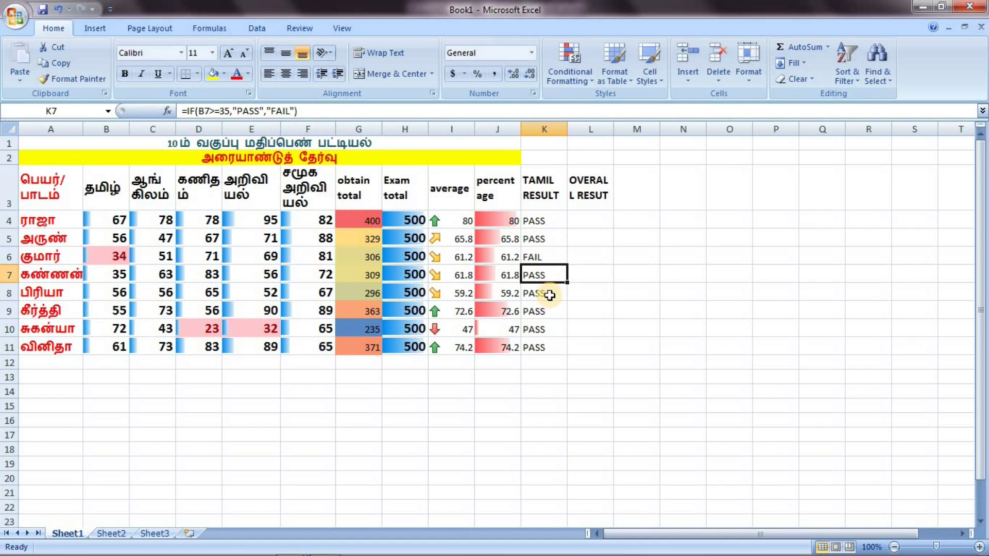
- Copy the K6 formula down to K11 so the mark of 35 shows FAIL
{"action": "left_click", "coordinate": [120, 274]}
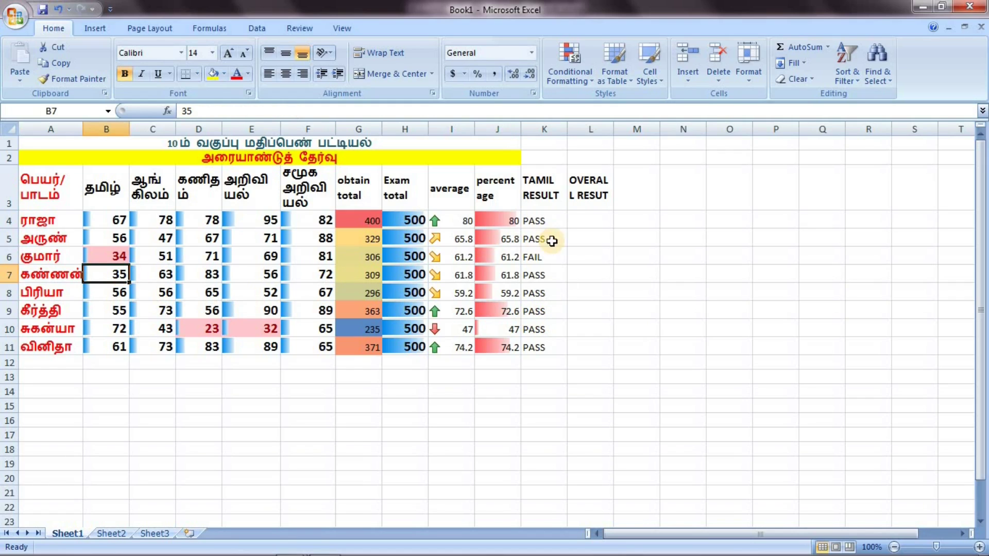
{"action": "left_click", "coordinate": [546, 257]}
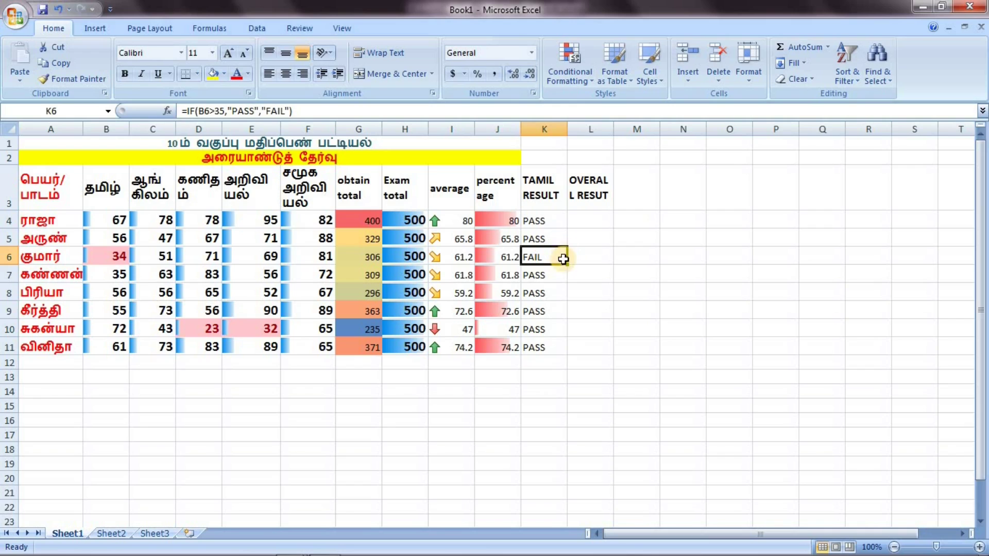
{"action": "left_click_drag", "start_coordinate": [568, 266], "coordinate": [568, 350]}
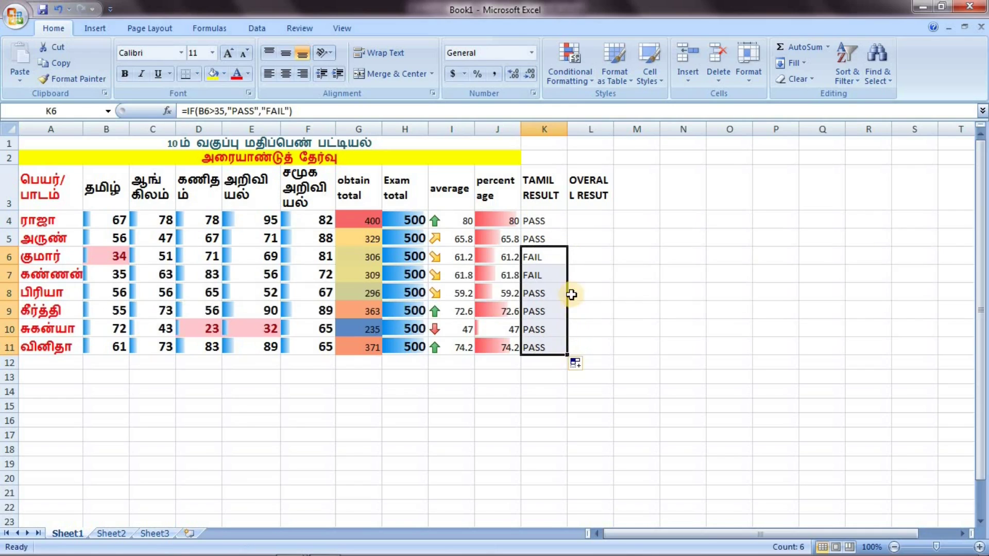
{"action": "left_click", "coordinate": [571, 276]}
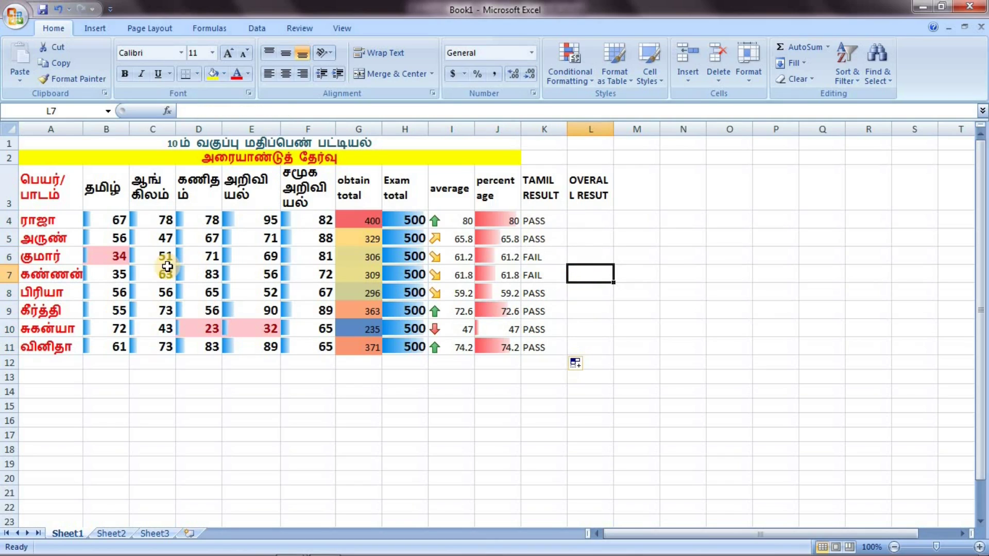
- Correct K7's formula to =IF(B7>=35,"PASS","FAIL") so its Tamil mark of 35 shows PASS
{"action": "left_click", "coordinate": [533, 275]}
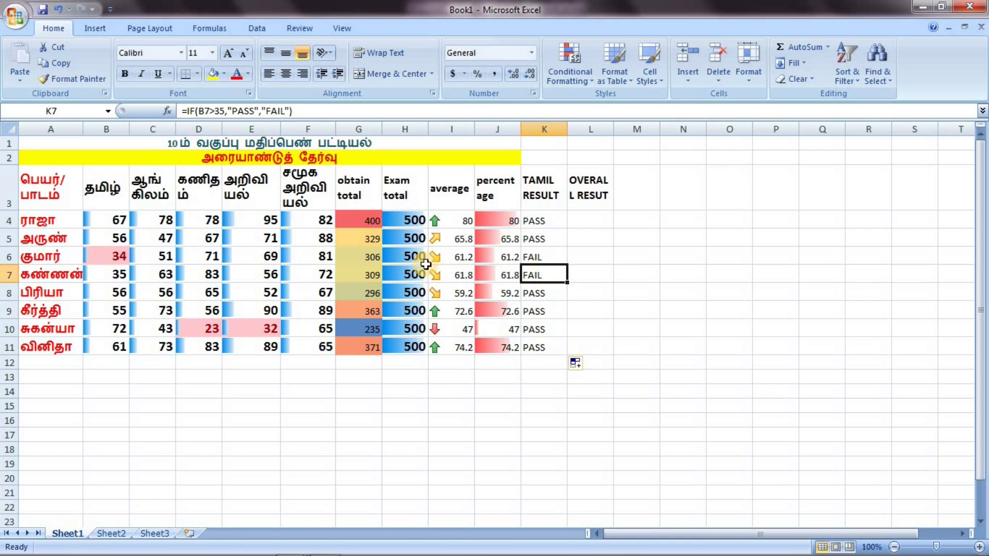
{"action": "left_click", "coordinate": [215, 112]}
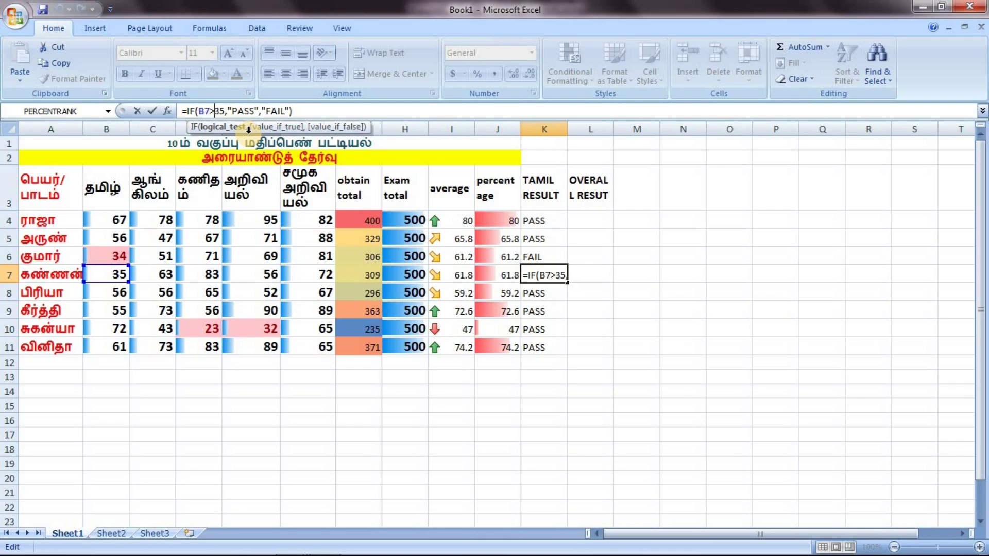
{"action": "type", "text": "="}
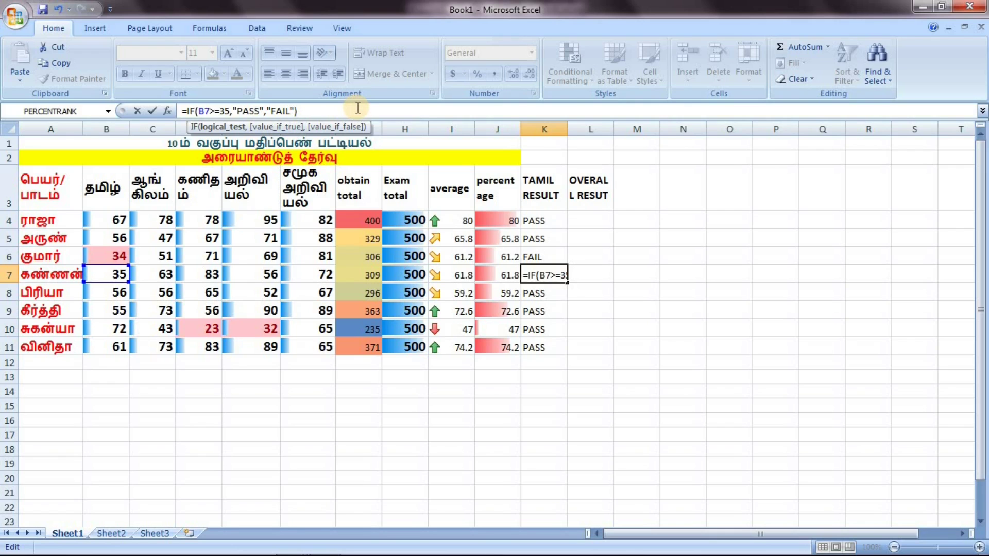
{"action": "key", "text": "Return"}
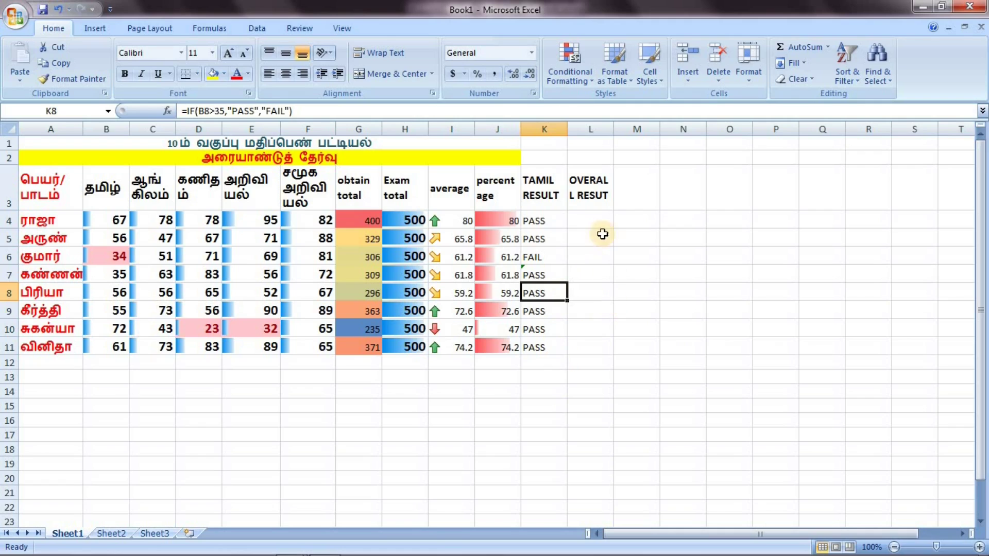
{"action": "left_click", "coordinate": [583, 214]}
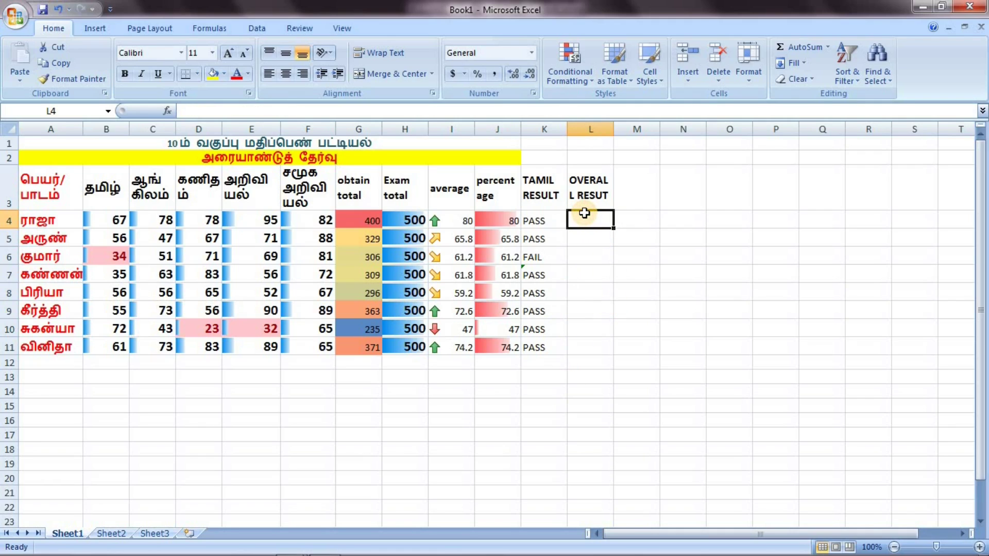
- Start L4's formula as =IF(AND(B4>=35, referencing the Tamil mark in B4
{"action": "type", "text": "IF"}
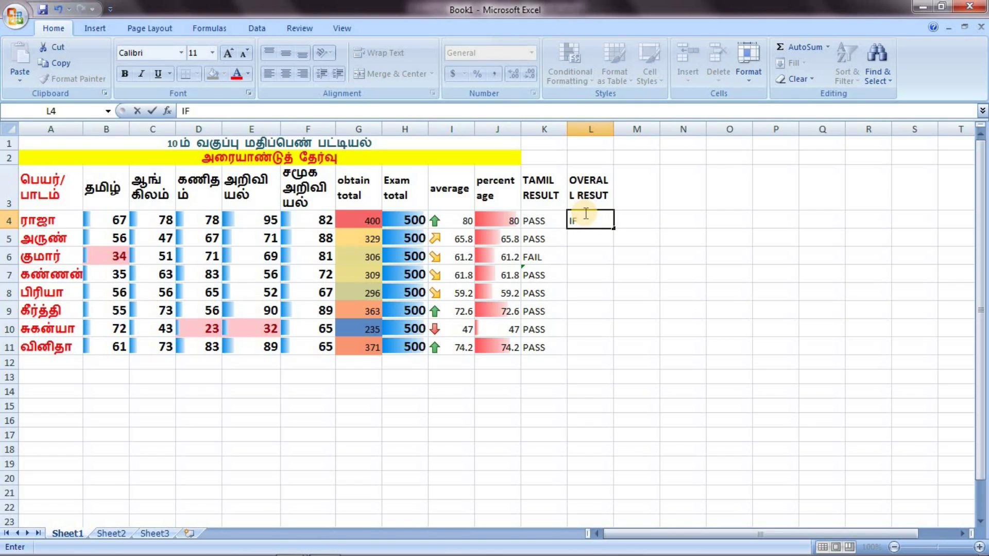
{"action": "key", "text": "BackSpace"}
{"action": "key", "text": "BackSpace"}
{"action": "type", "text": "="}
{"action": "key", "text": "BackSpace"}
{"action": "type", "text": "="}
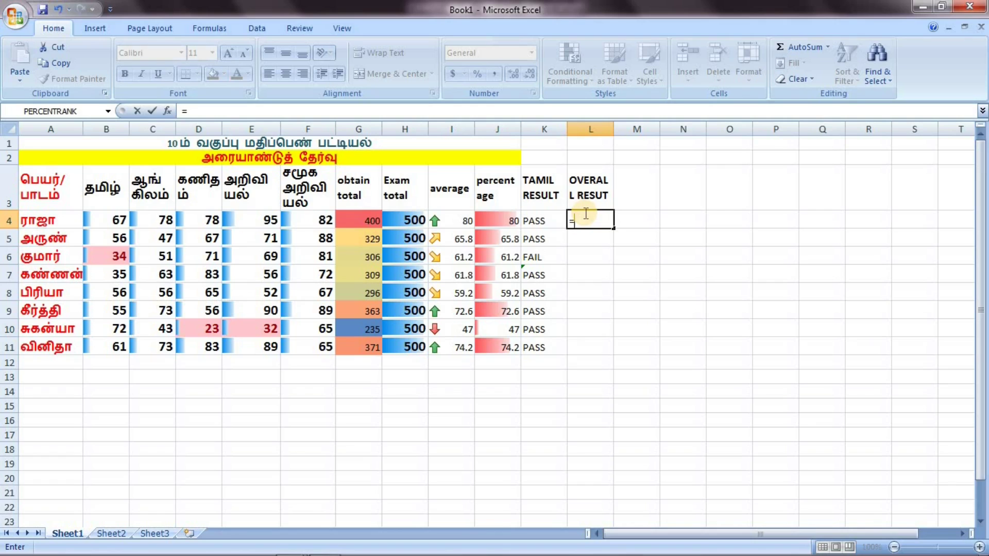
{"action": "type", "text": "IF"}
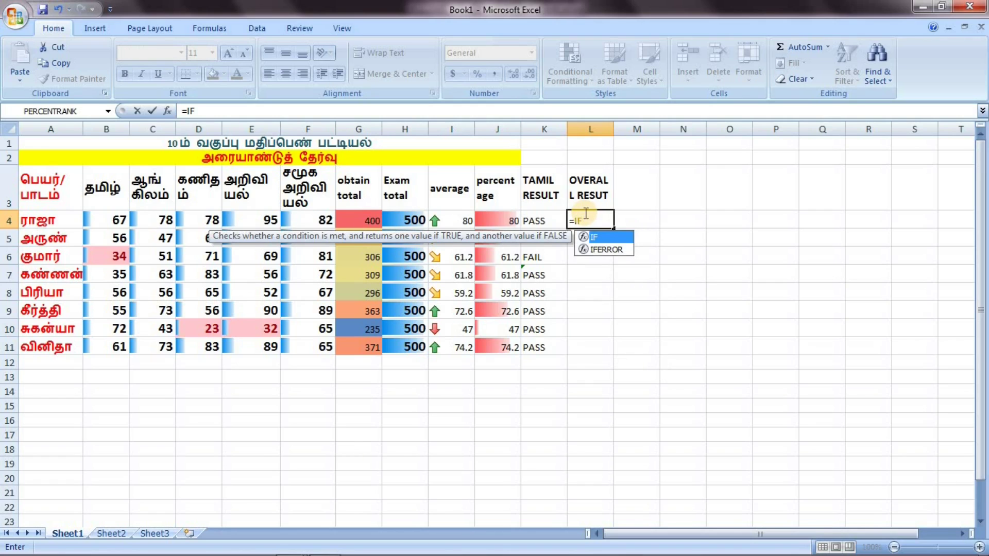
{"action": "type", "text": "("}
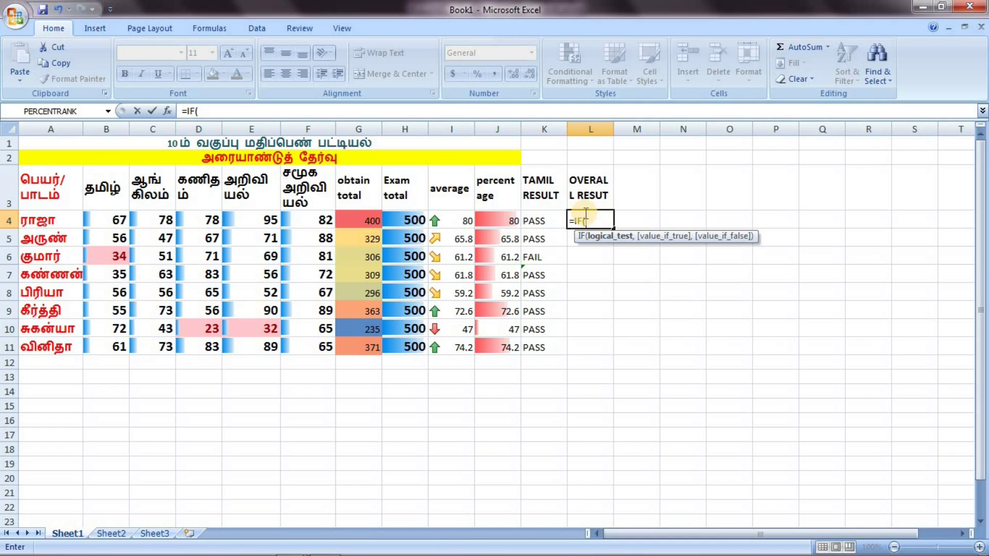
{"action": "type", "text": "AND"}
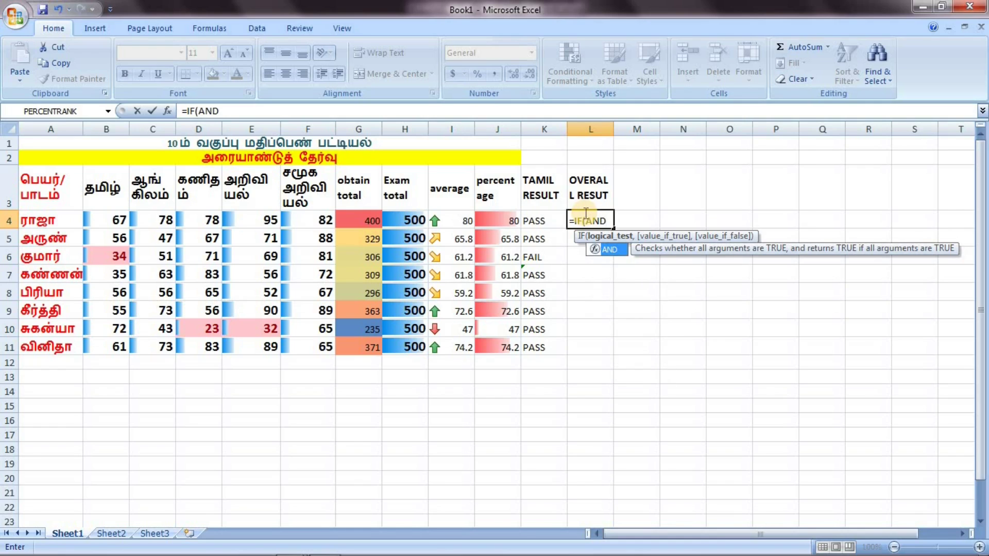
{"action": "type", "text": "("}
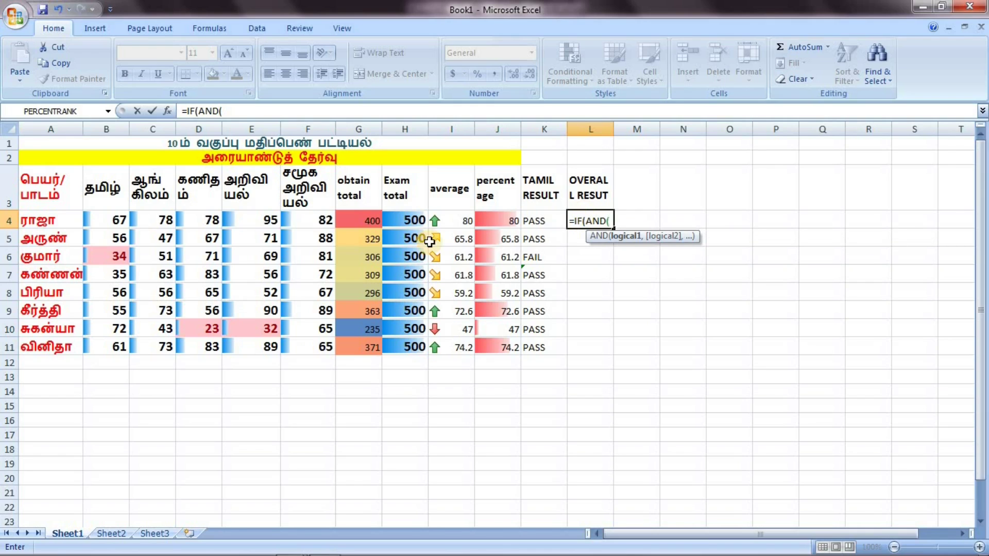
{"action": "left_click", "coordinate": [121, 217]}
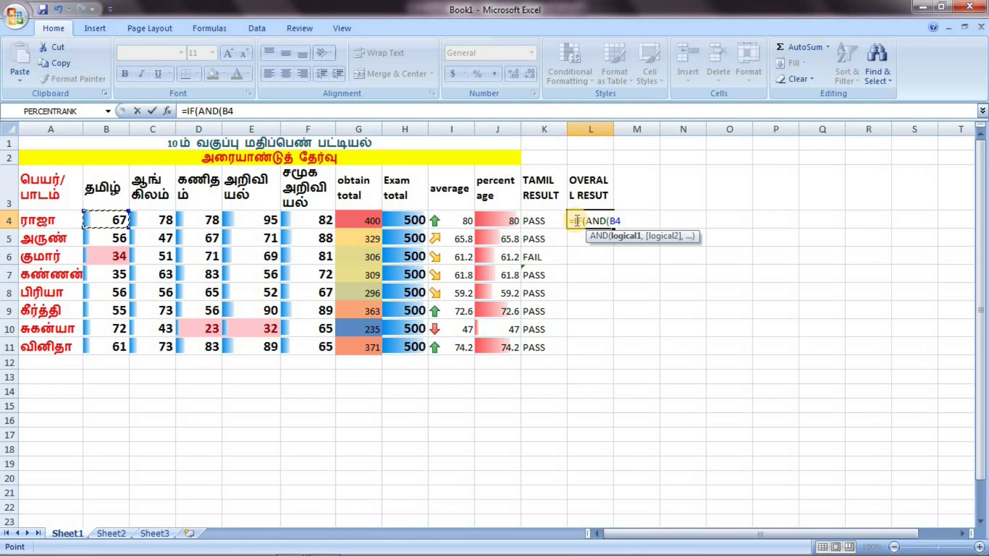
{"action": "type", "text": ">"}
{"action": "type", "text": "+"}
{"action": "key", "text": "BackSpace"}
{"action": "type", "text": "=35"}
{"action": "type", "text": ","}
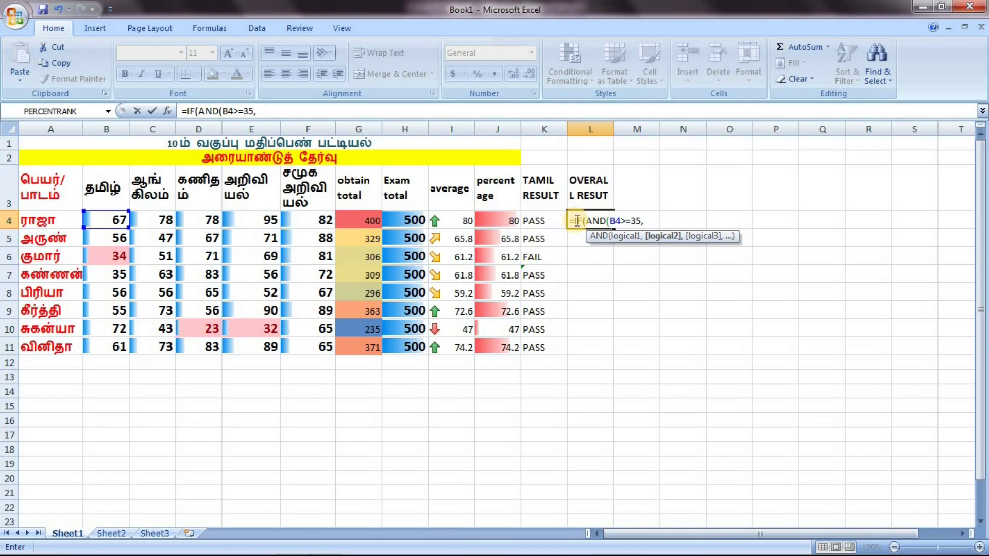
- Add the C4>=35, E4>=35 and F4>=35 conditions to the AND test
{"action": "type", "text": "C"}
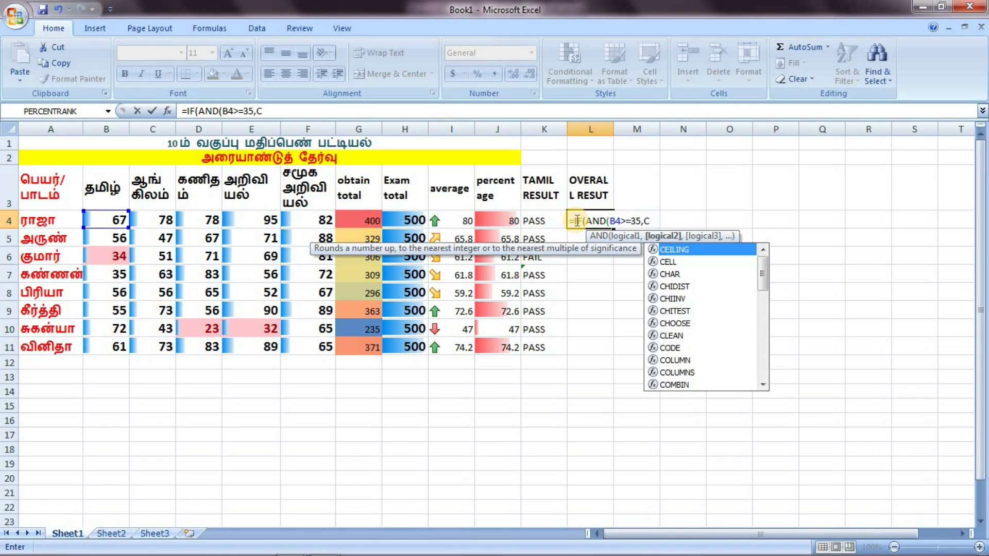
{"action": "key", "text": "BackSpace"}
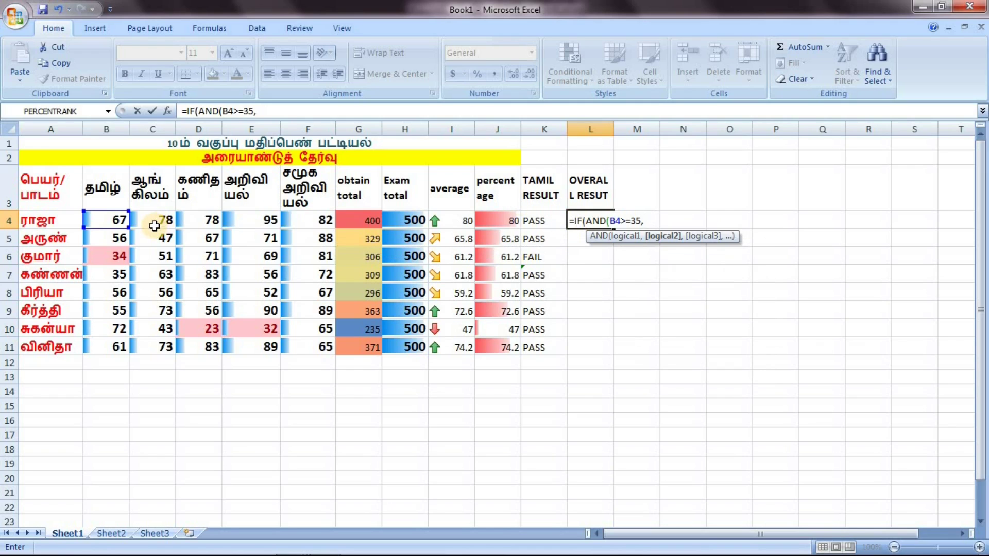
{"action": "left_click", "coordinate": [161, 216]}
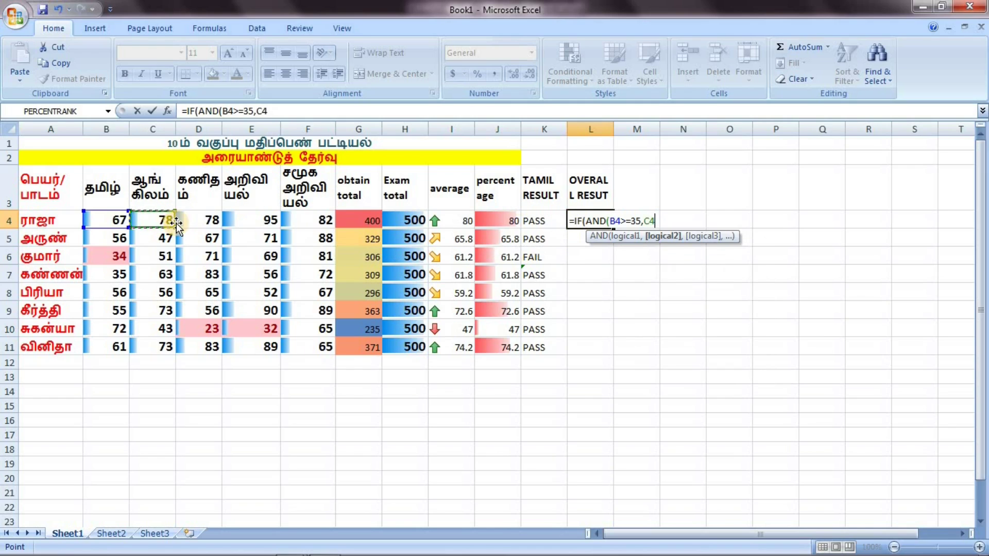
{"action": "type", "text": ">="}
{"action": "type", "text": "35"}
{"action": "type", "text": ","}
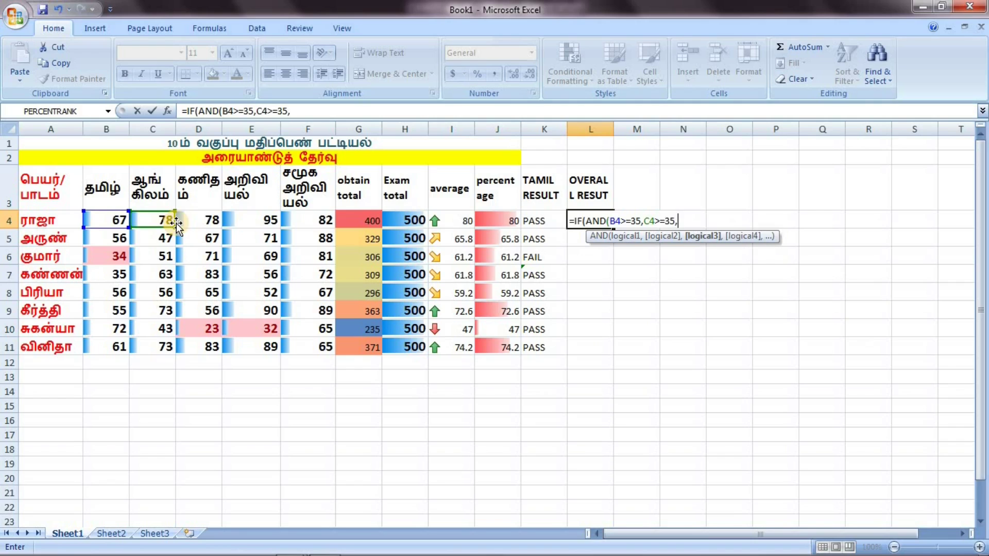
{"action": "type", "text": "E"}
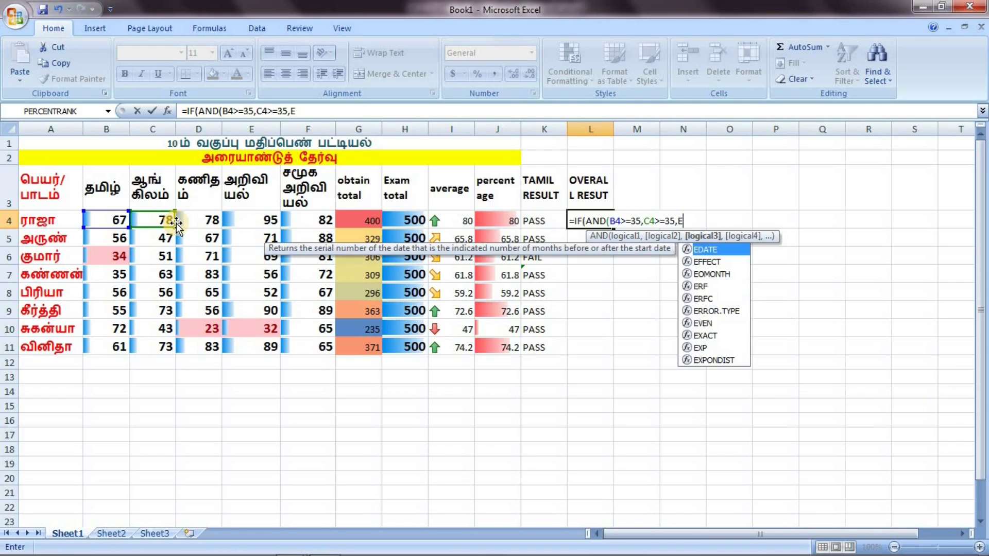
{"action": "type", "text": "4>"}
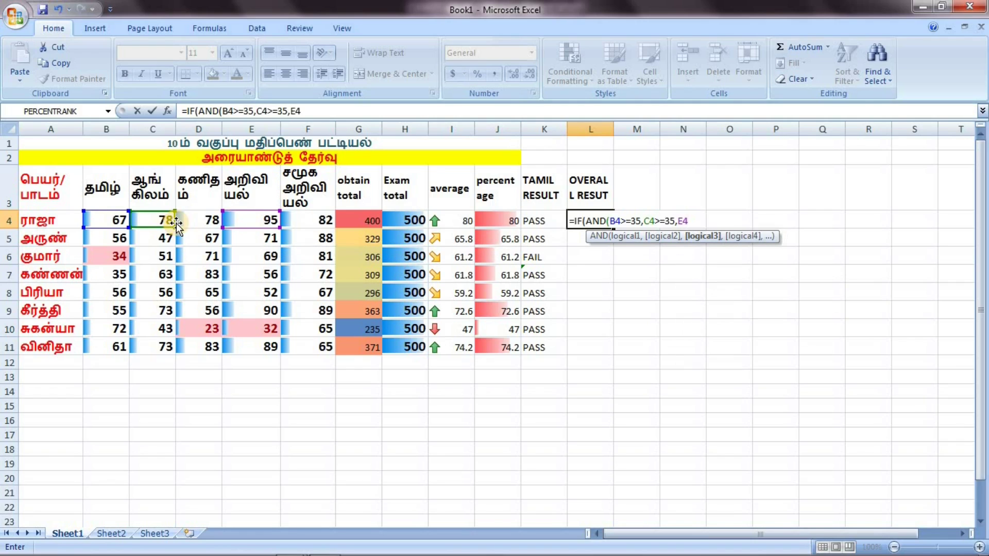
{"action": "type", "text": "=35"}
{"action": "type", "text": ",F4"}
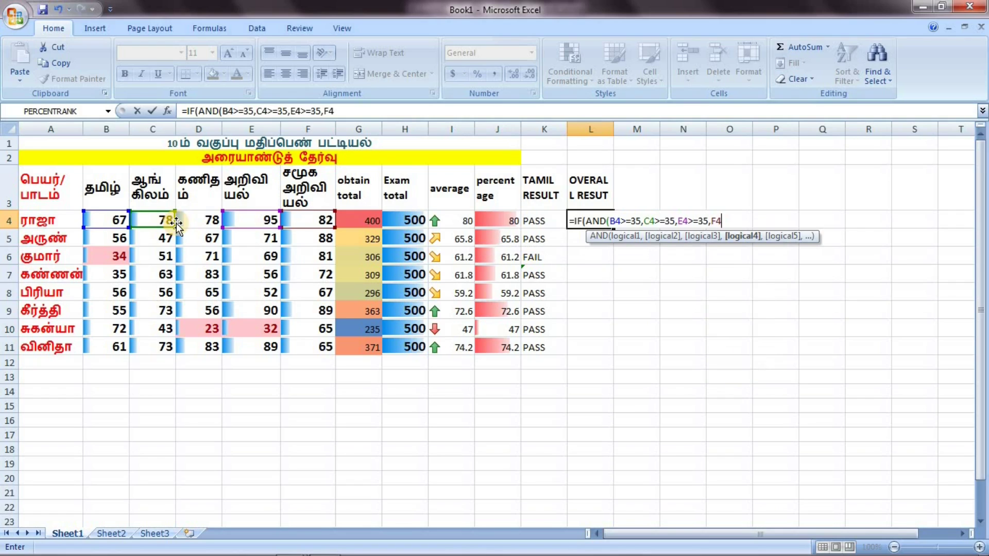
{"action": "type", "text": "="}
{"action": "key", "text": "BackSpace"}
{"action": "type", "text": ">="}
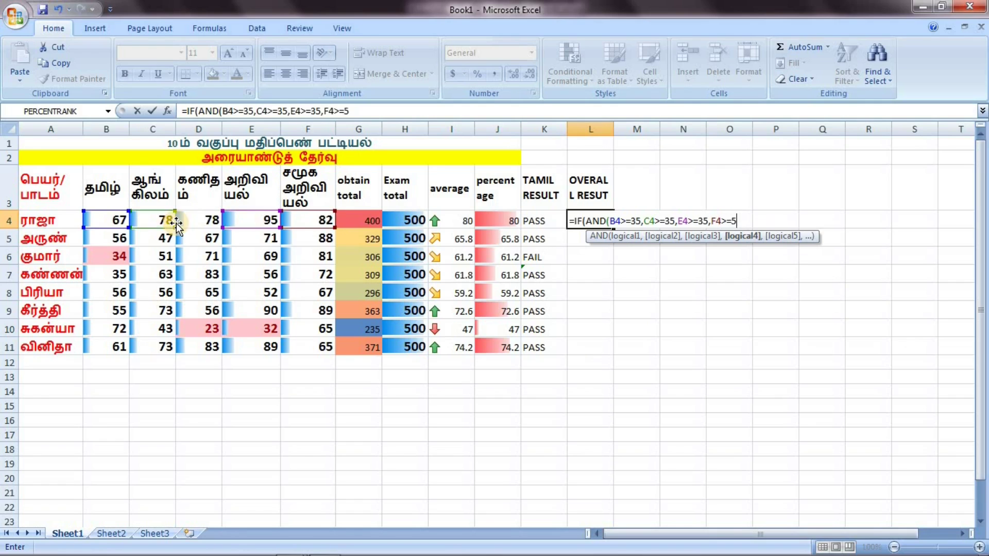
{"action": "type", "text": "35"}
{"action": "type", "text": ","}
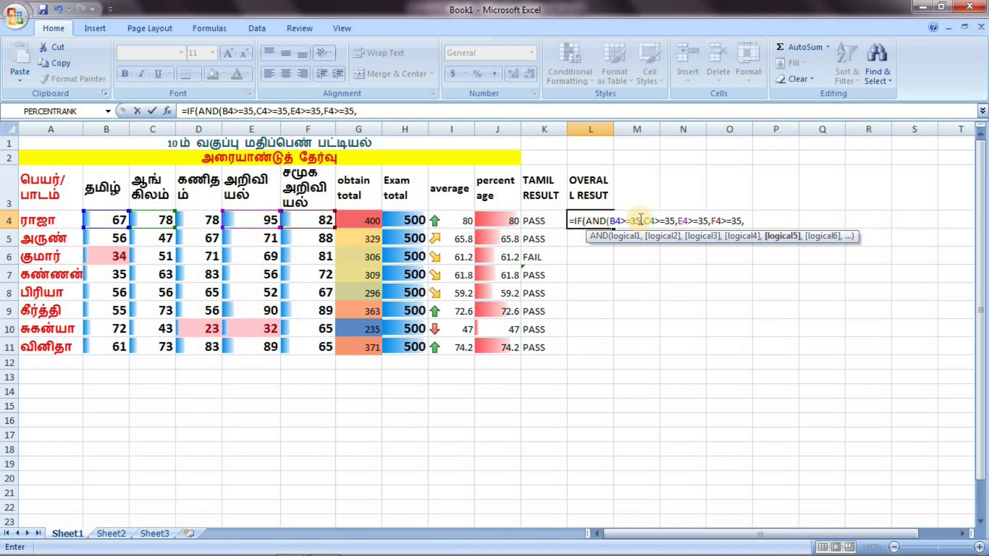
- Insert D4>=35 into the AND and finish L4 with "PASS","FAIL"
{"action": "left_click", "coordinate": [678, 223]}
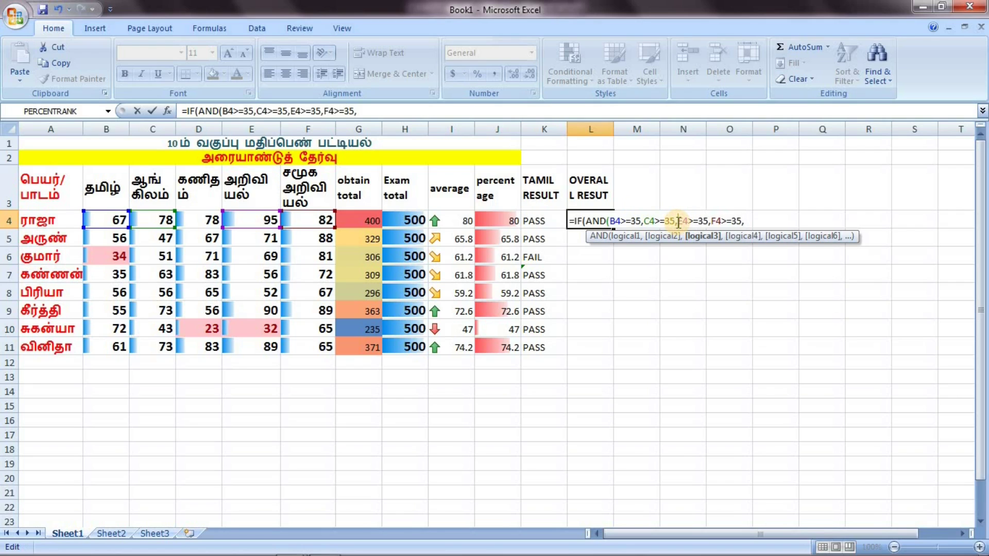
{"action": "type", "text": "D4"}
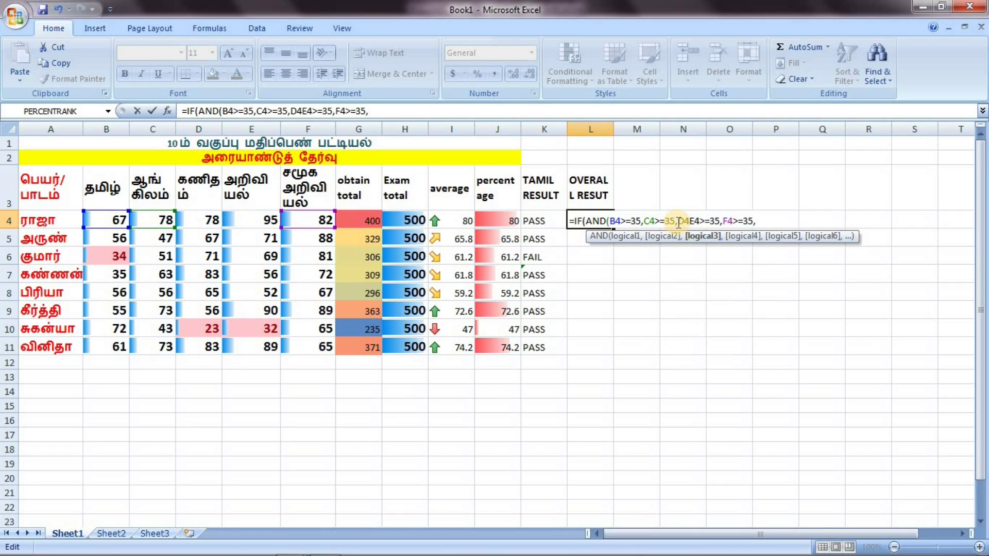
{"action": "type", "text": ">="}
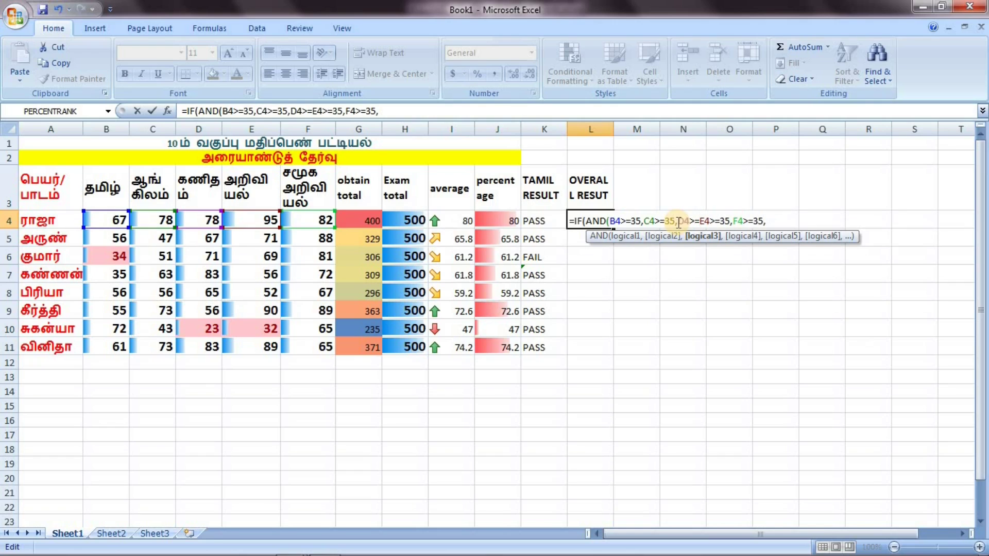
{"action": "type", "text": "35"}
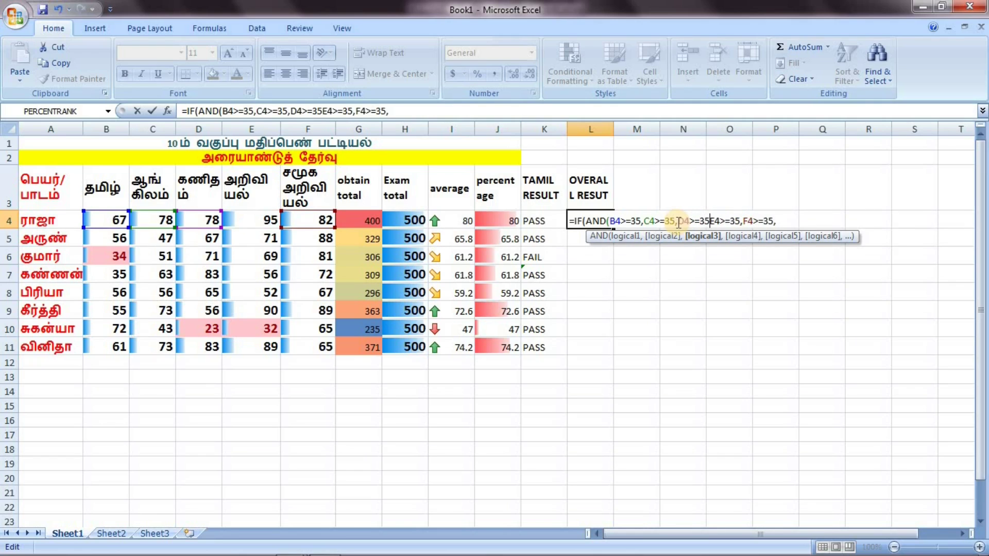
{"action": "type", "text": ","}
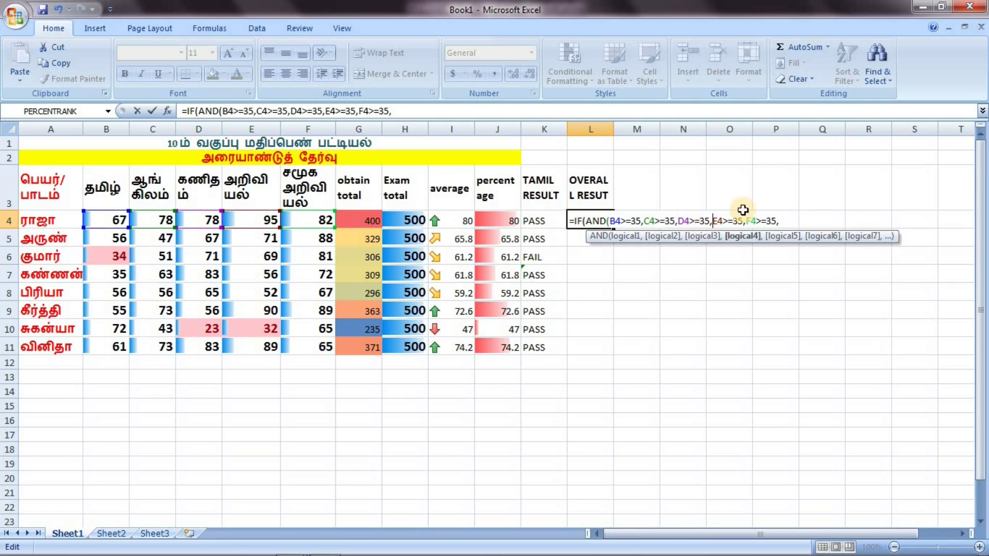
{"action": "left_click", "coordinate": [780, 221]}
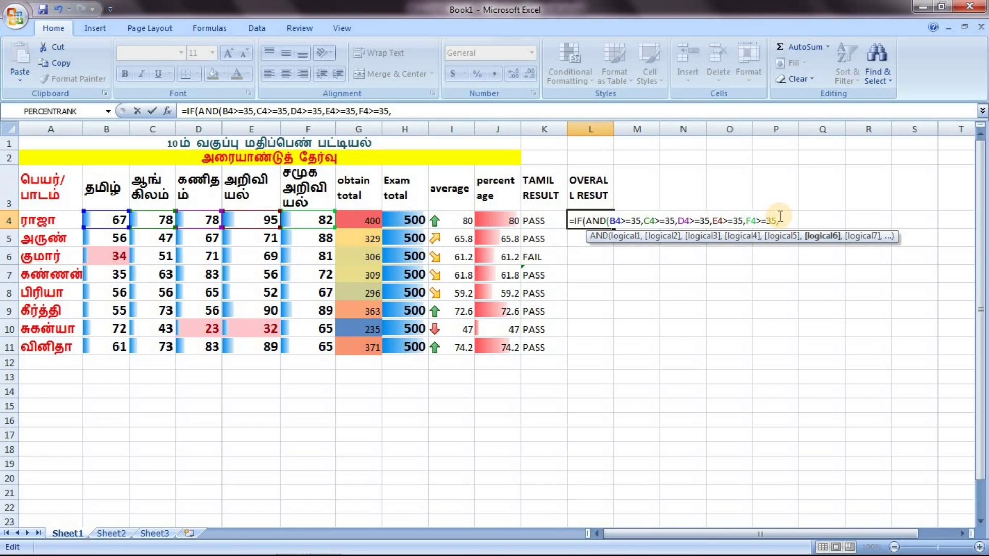
{"action": "key", "text": "BackSpace"}
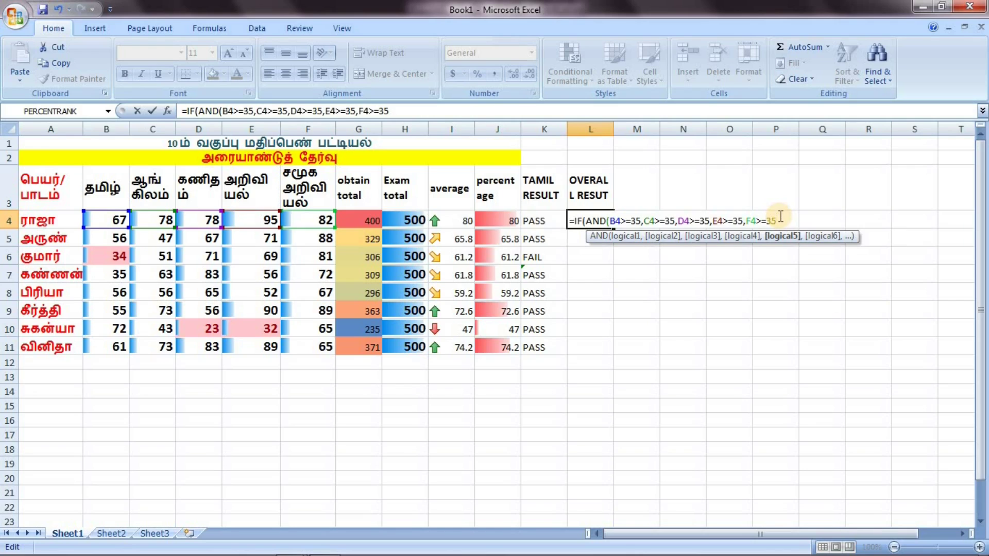
{"action": "type", "text": ")"}
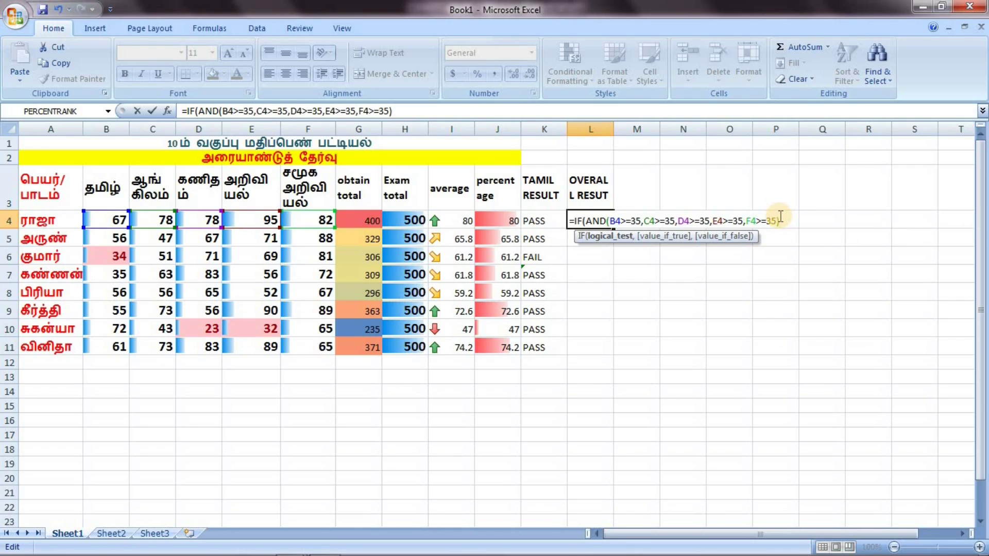
{"action": "type", "text": ","}
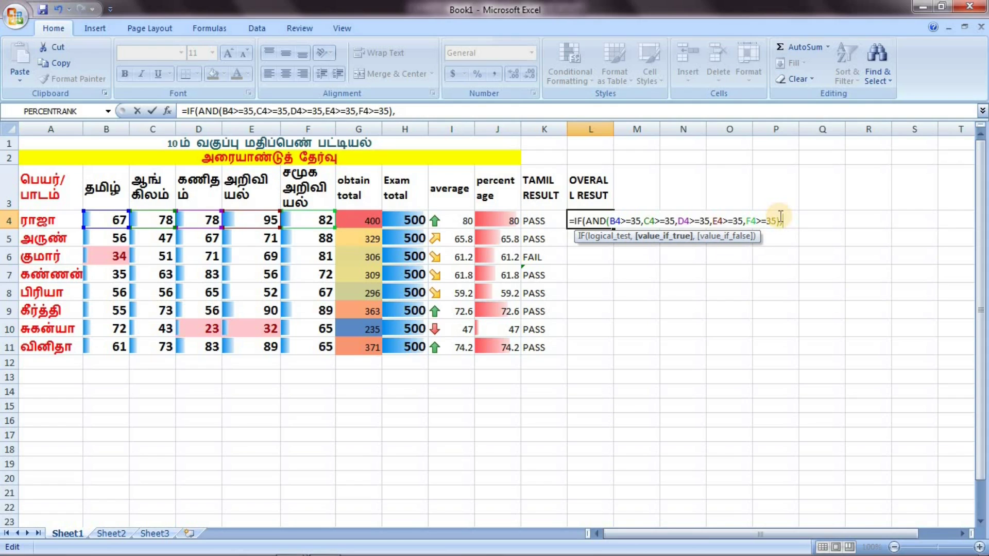
{"action": "type", "text": "\""}
{"action": "type", "text": "PASS\""}
{"action": "type", "text": ","}
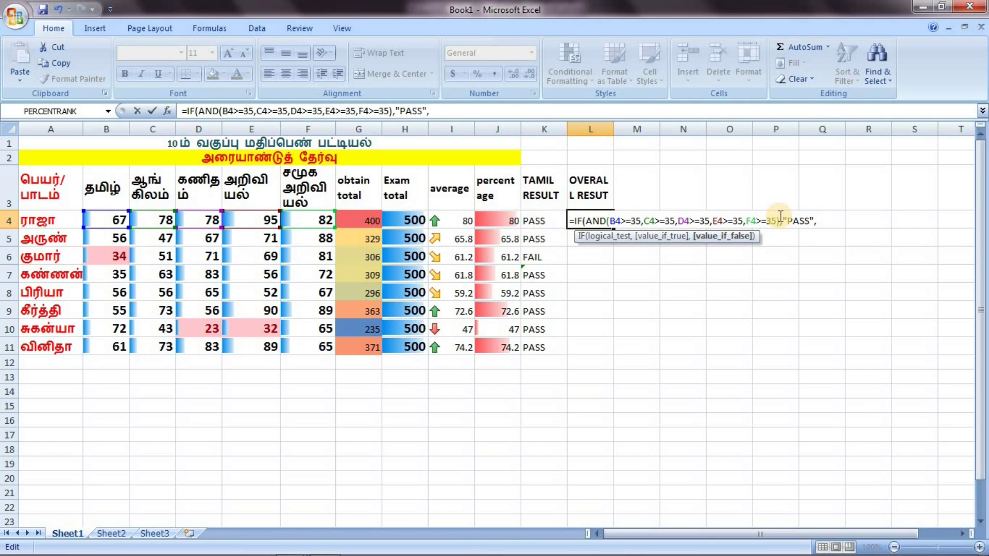
{"action": "type", "text": "\"FAIL"}
{"action": "type", "text": "\""}
{"action": "type", "text": ")"}
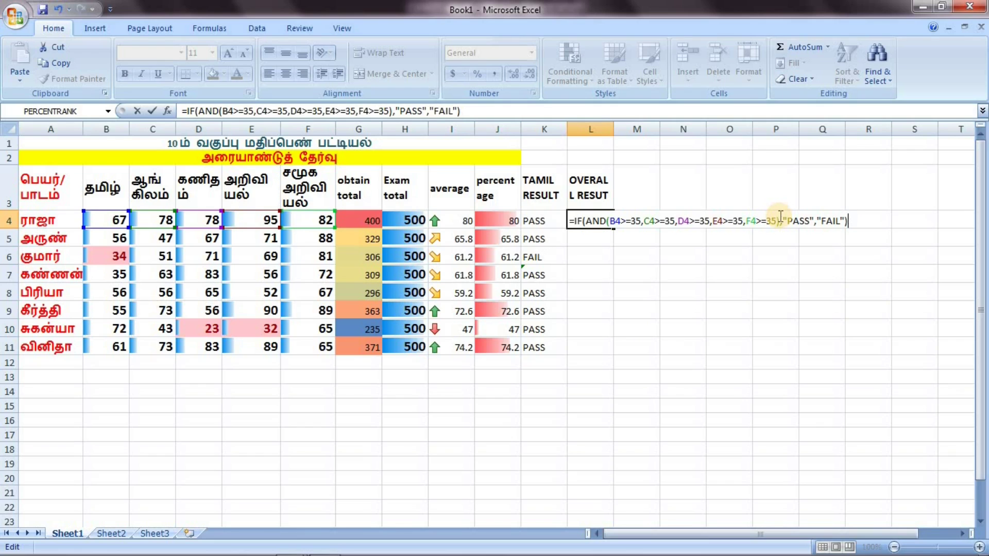
- Commit the L4 overall-result formula and fill it down to L11
{"action": "key", "text": "Return"}
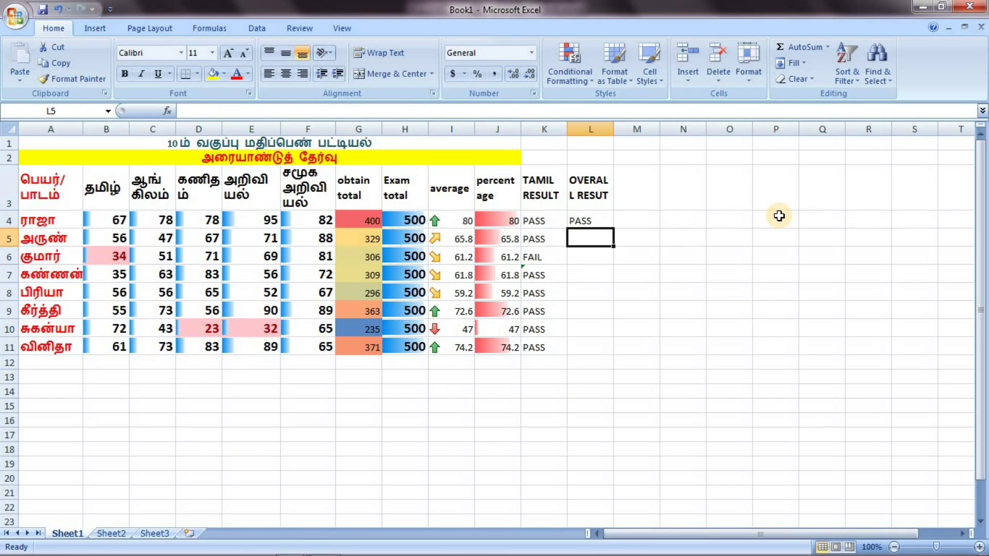
{"action": "left_click", "coordinate": [581, 220]}
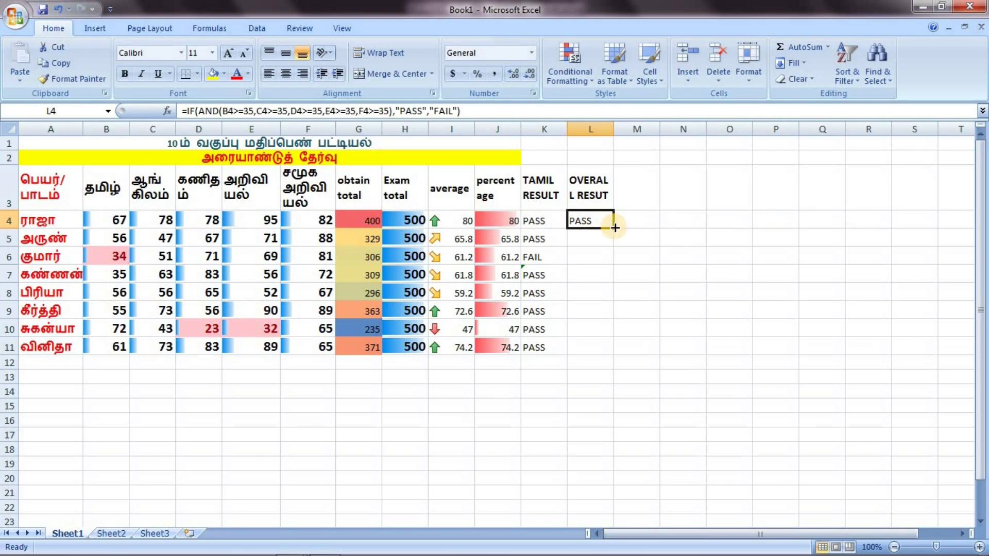
{"action": "left_click_drag", "start_coordinate": [614, 229], "coordinate": [601, 350]}
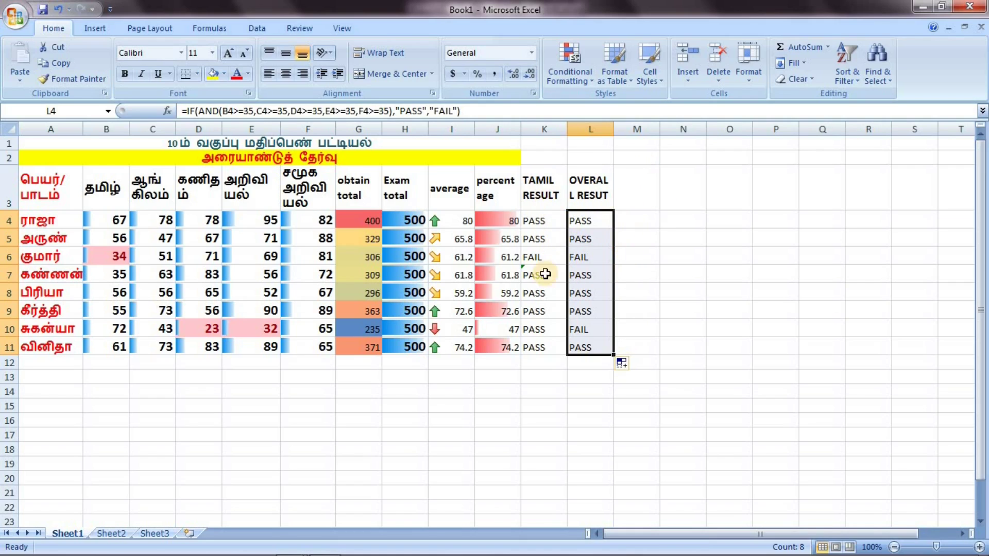
- Compare the K4 and L4 formulas and glance at MARK2's rank column
{"action": "left_click", "coordinate": [537, 220]}
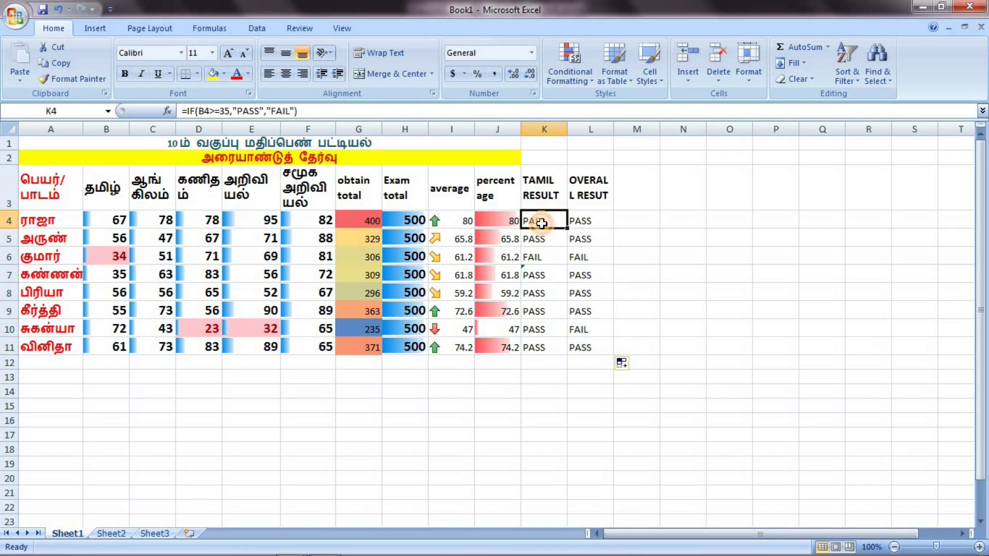
{"action": "left_click", "coordinate": [592, 222]}
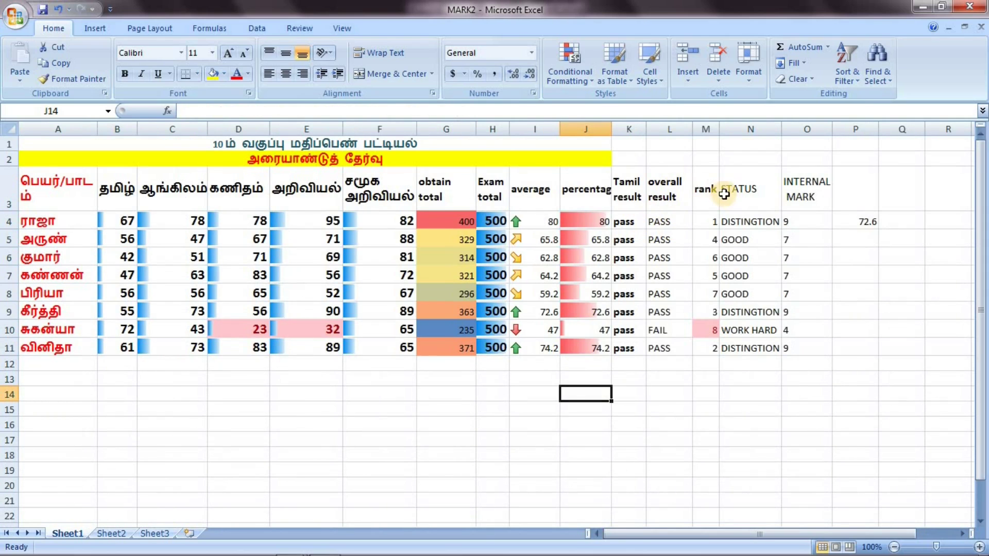
{"action": "left_click", "coordinate": [709, 192]}
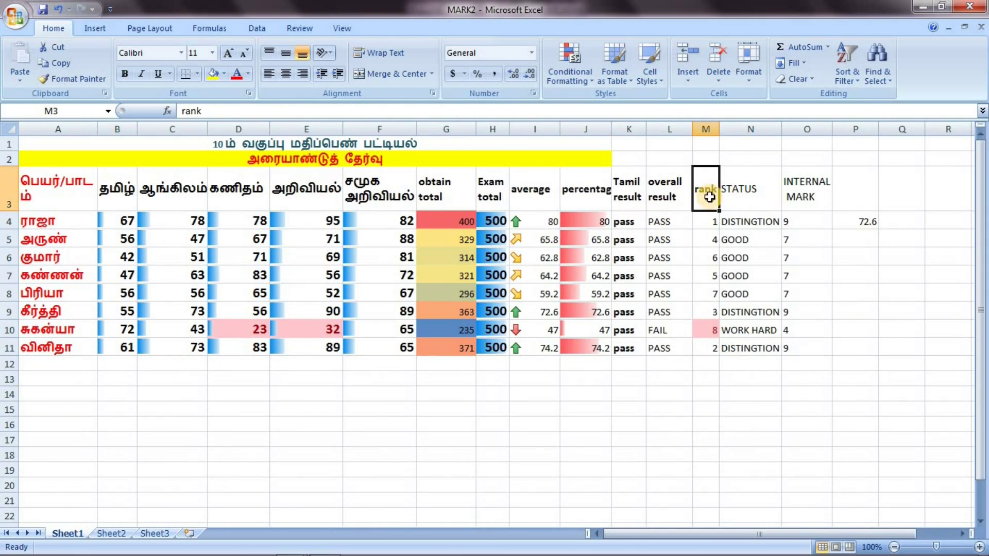
{"action": "key", "text": "alt+Tab"}
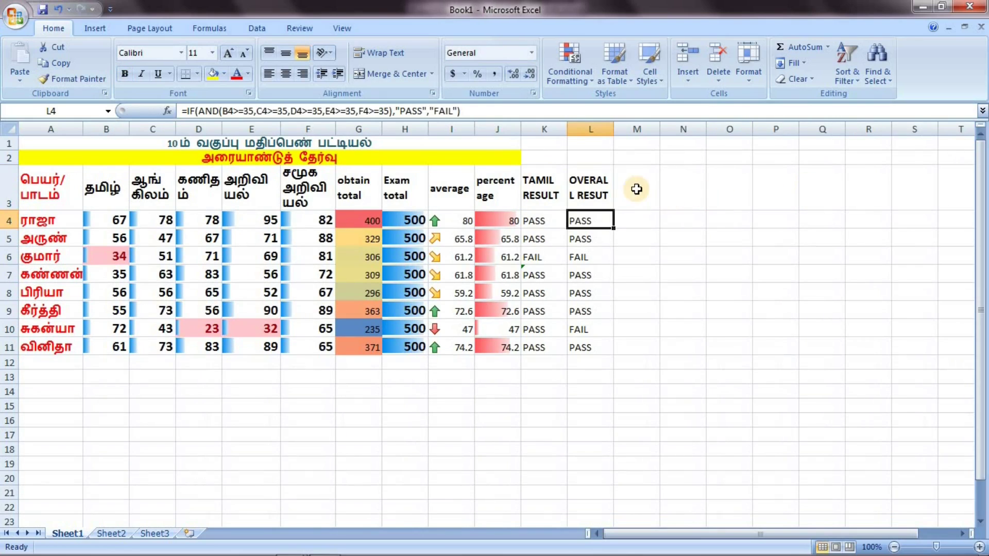
{"action": "left_click", "coordinate": [636, 188]}
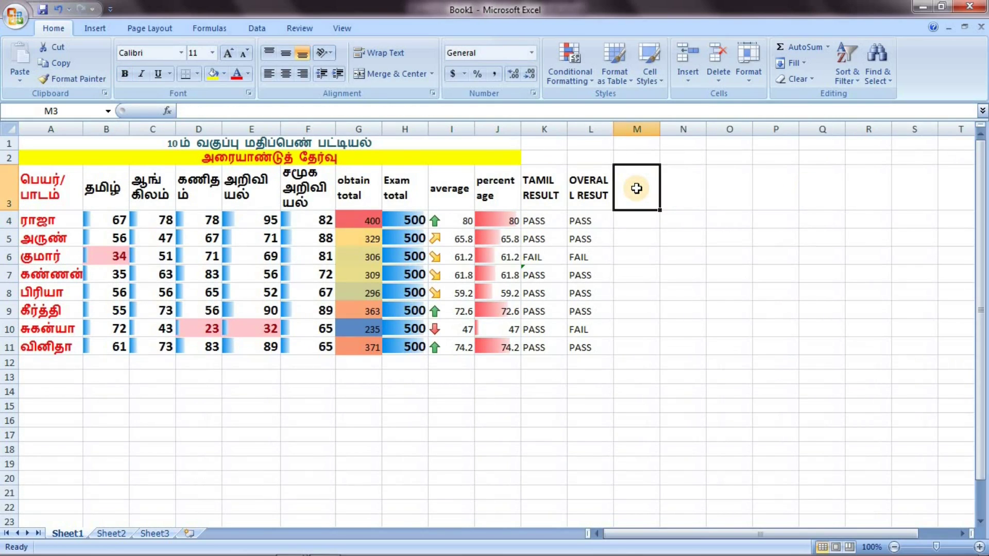
- Add the RANK heading in M3
{"action": "type", "text": "RANK"}
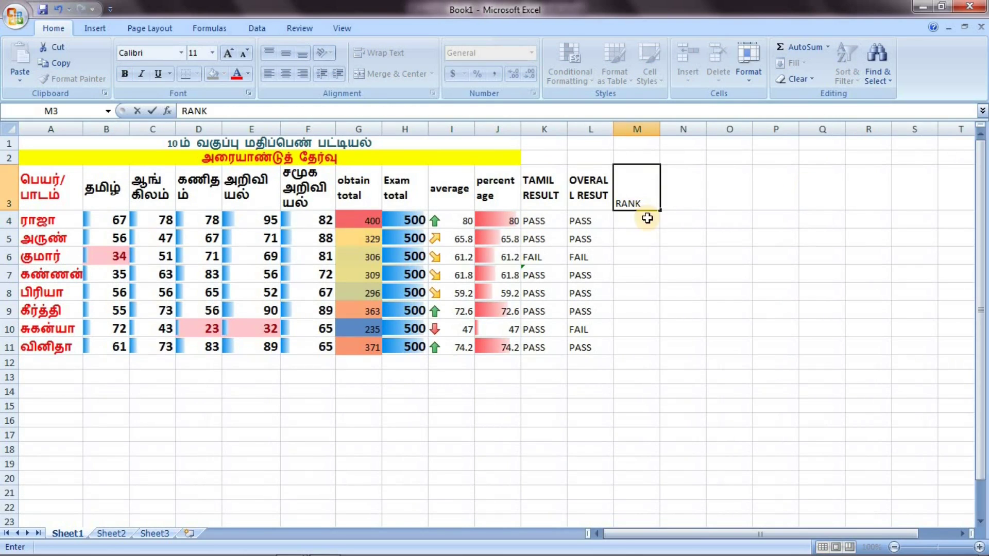
{"action": "key", "text": "Return"}
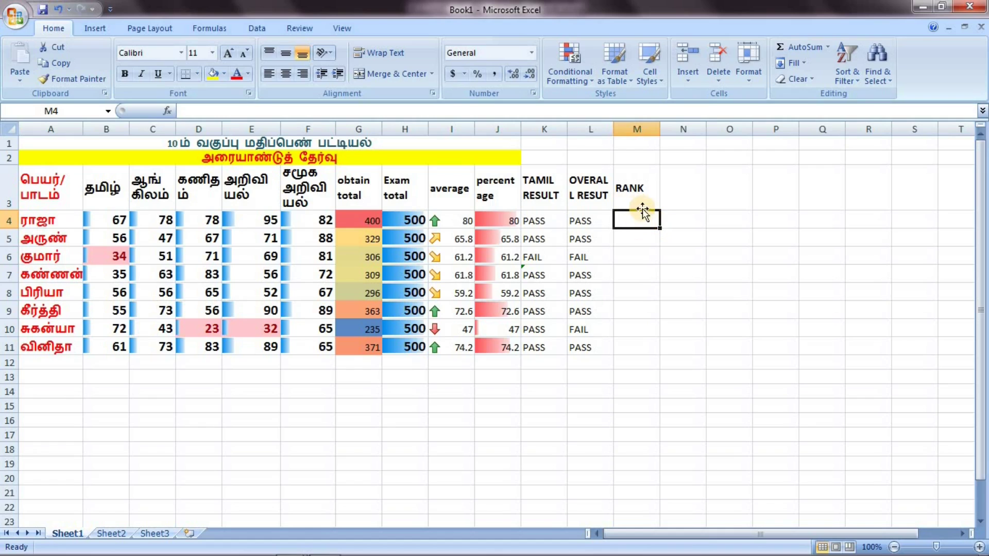
{"action": "left_click", "coordinate": [675, 234]}
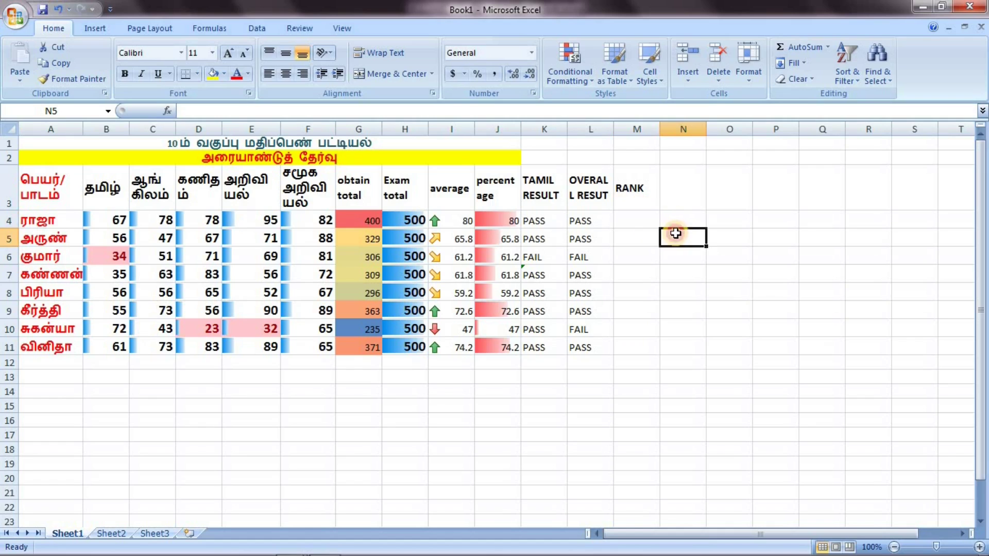
{"action": "left_click", "coordinate": [624, 224]}
- Enter =RANK(G4,$G$4,$G11) in M4, ranking the first student 1
{"action": "type", "text": "+"}
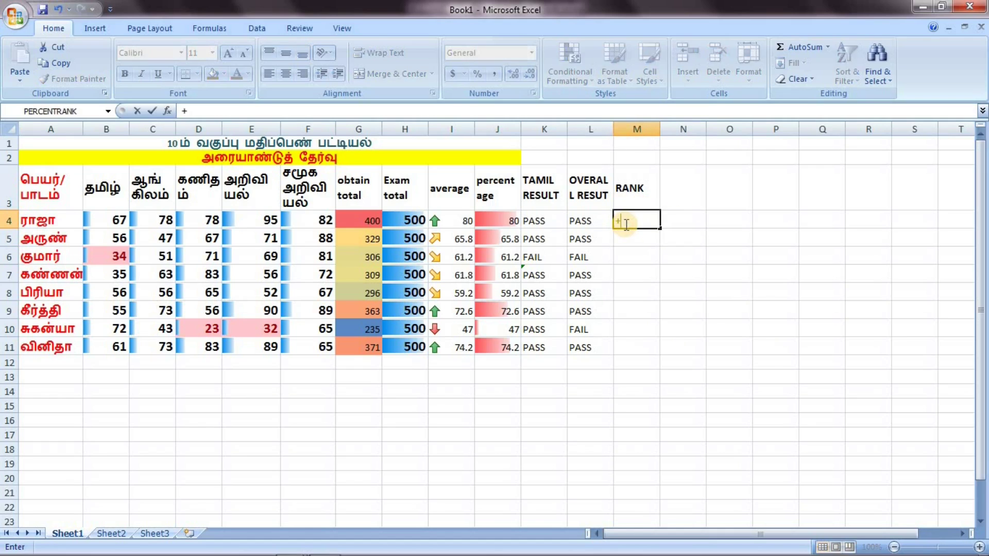
{"action": "key", "text": "BackSpace"}
{"action": "type", "text": "="}
{"action": "type", "text": "RANK"}
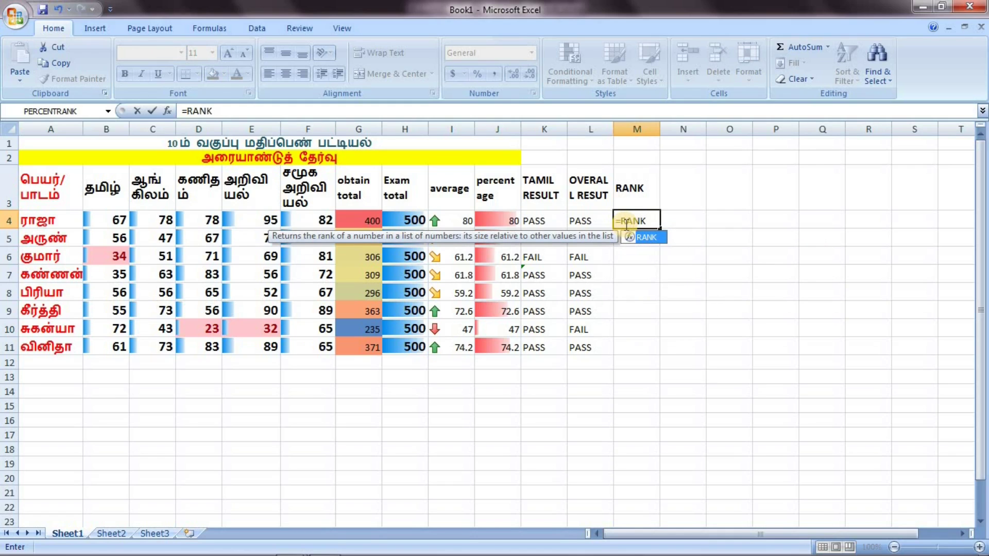
{"action": "type", "text": "("}
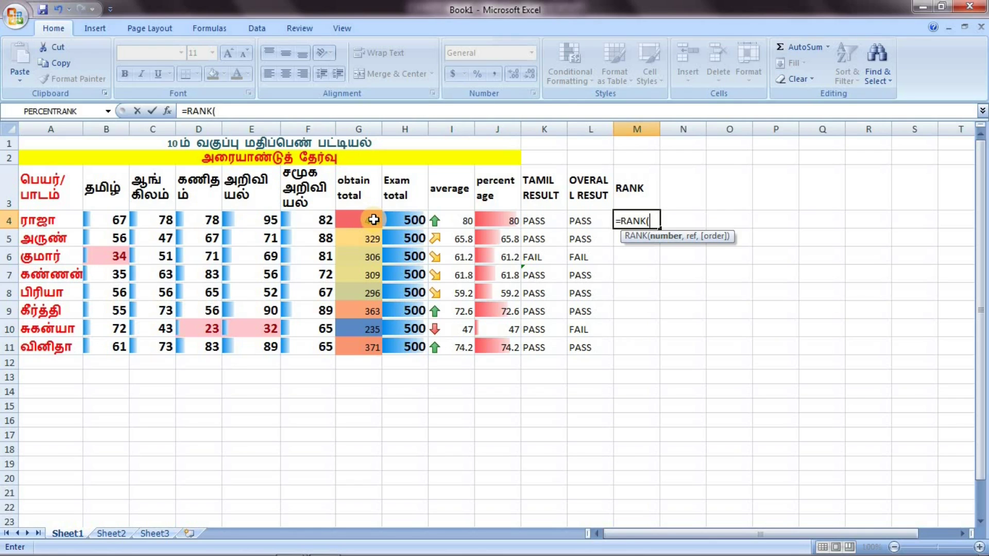
{"action": "type", "text": "G4"}
{"action": "type", "text": ","}
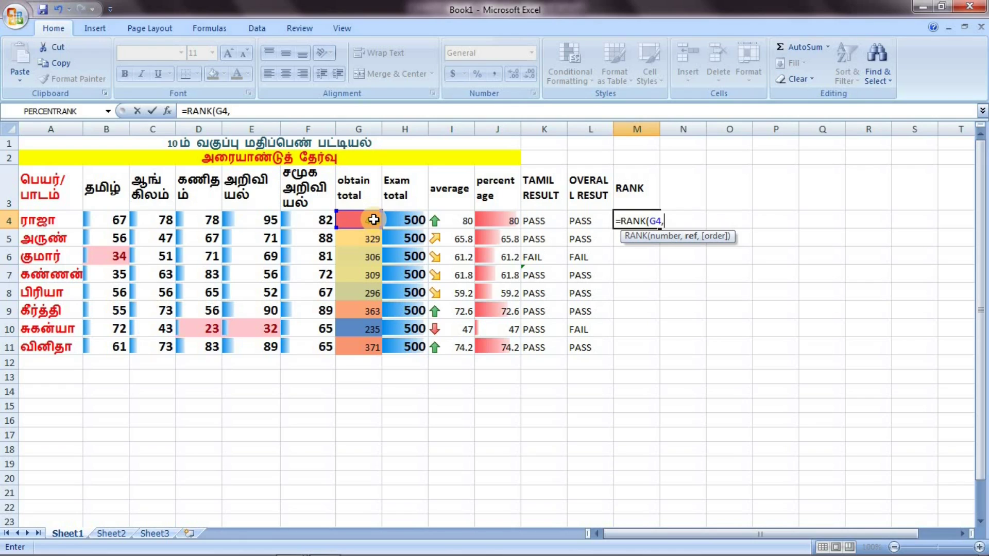
{"action": "type", "text": "$"}
{"action": "type", "text": "G$"}
{"action": "type", "text": "4"}
{"action": "type", "text": ","}
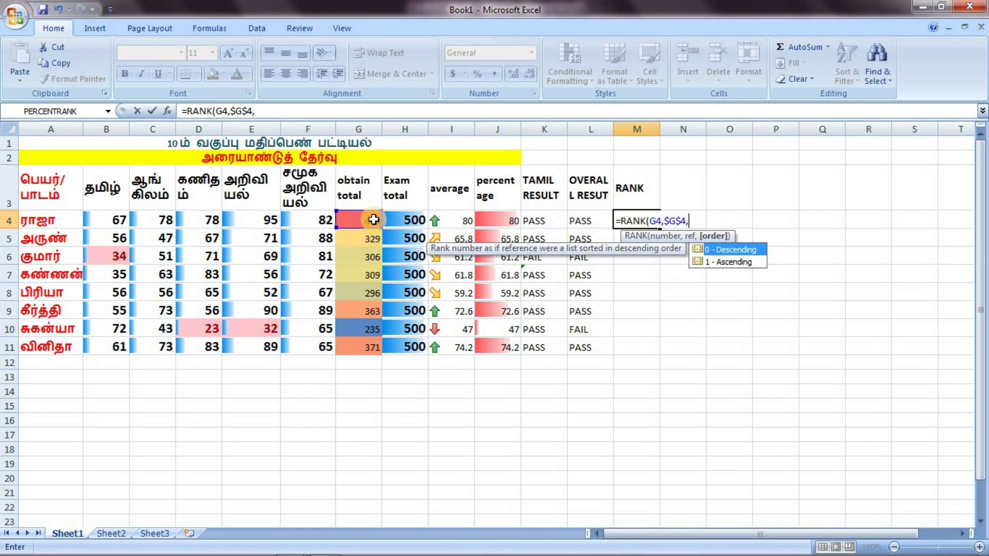
{"action": "type", "text": "$"}
{"action": "type", "text": "G"}
{"action": "type", "text": "11"}
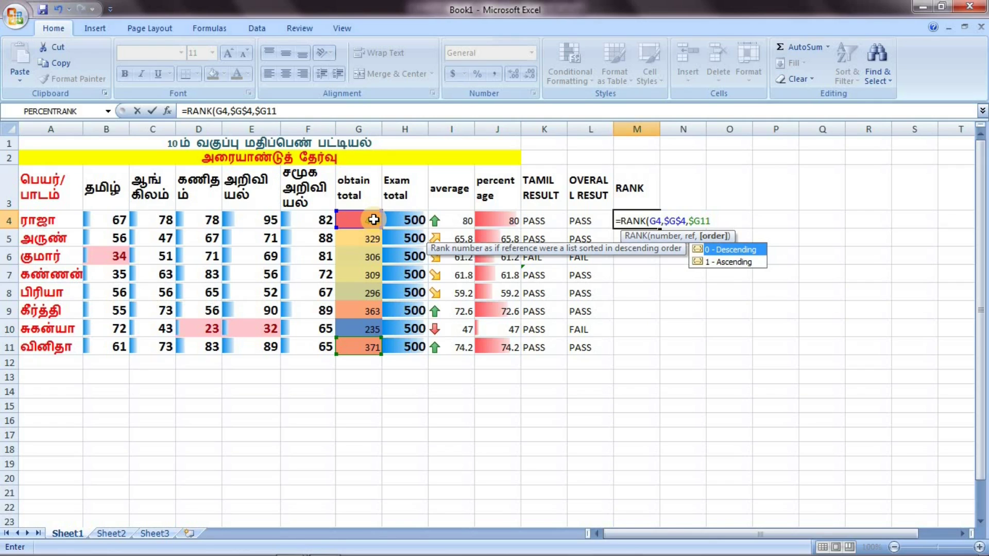
{"action": "type", "text": ")"}
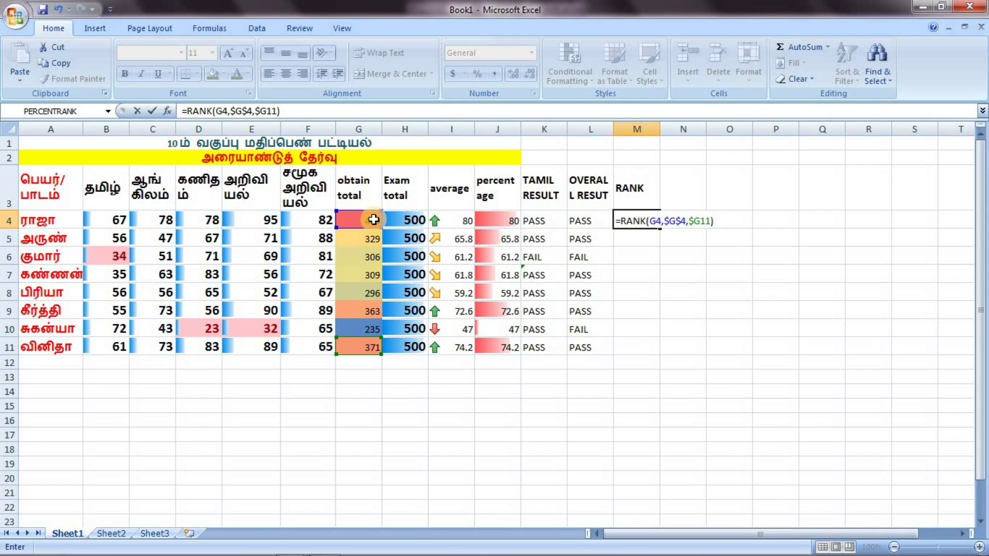
{"action": "key", "text": "Return"}
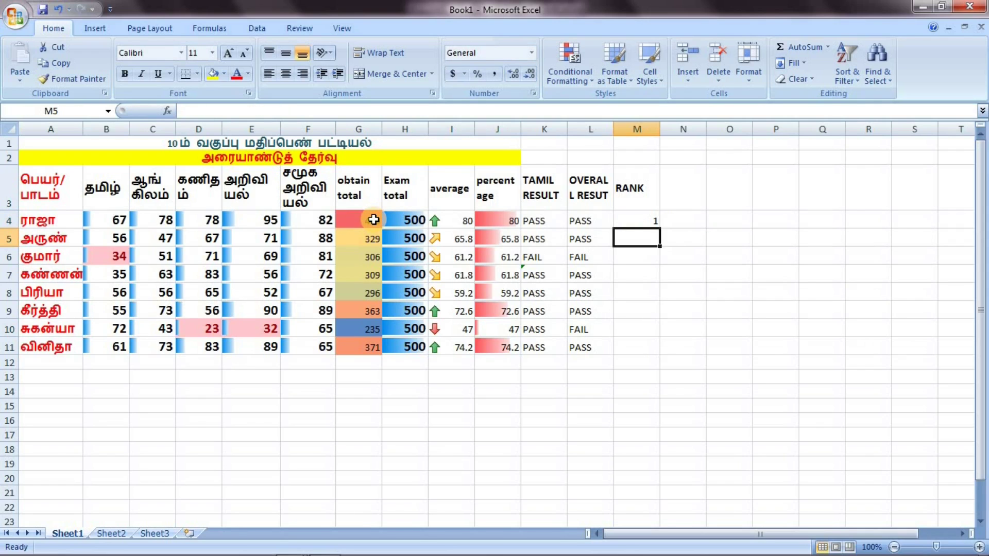
- Fill M4's rank formula down the column and inspect the copies showing #N/A
{"action": "left_click", "coordinate": [630, 219]}
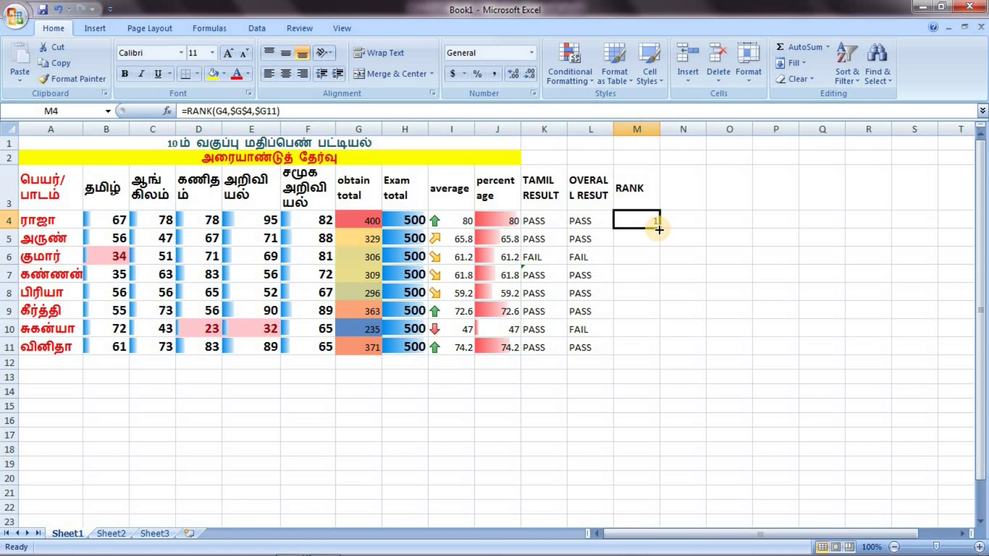
{"action": "left_click", "coordinate": [670, 241]}
{"action": "left_click", "coordinate": [649, 226]}
{"action": "mouse_move", "coordinate": [659, 228]}
{"action": "left_mouse_down"}
{"action": "mouse_move", "coordinate": [674, 299]}
{"action": "mouse_move", "coordinate": [668, 349]}
{"action": "left_mouse_up"}
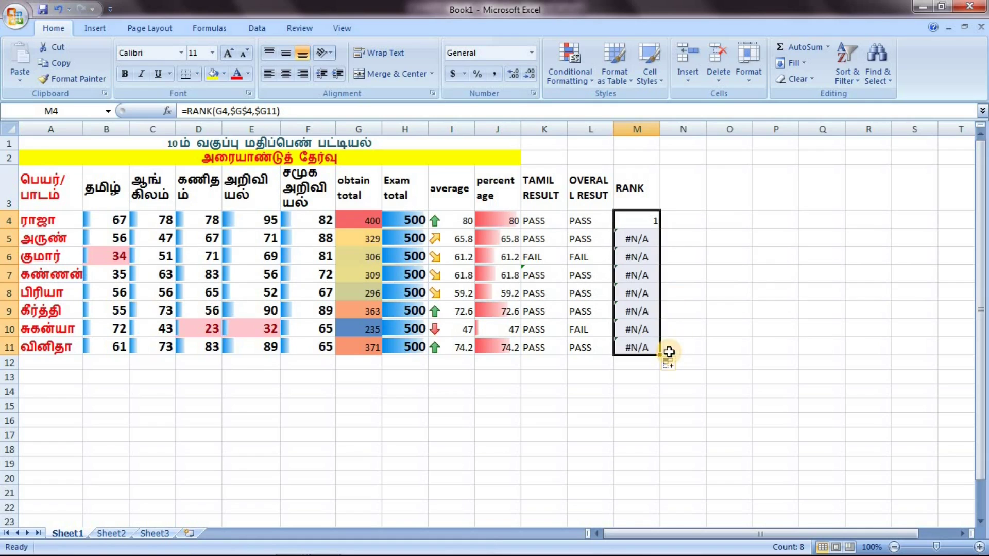
{"action": "left_click", "coordinate": [639, 219]}
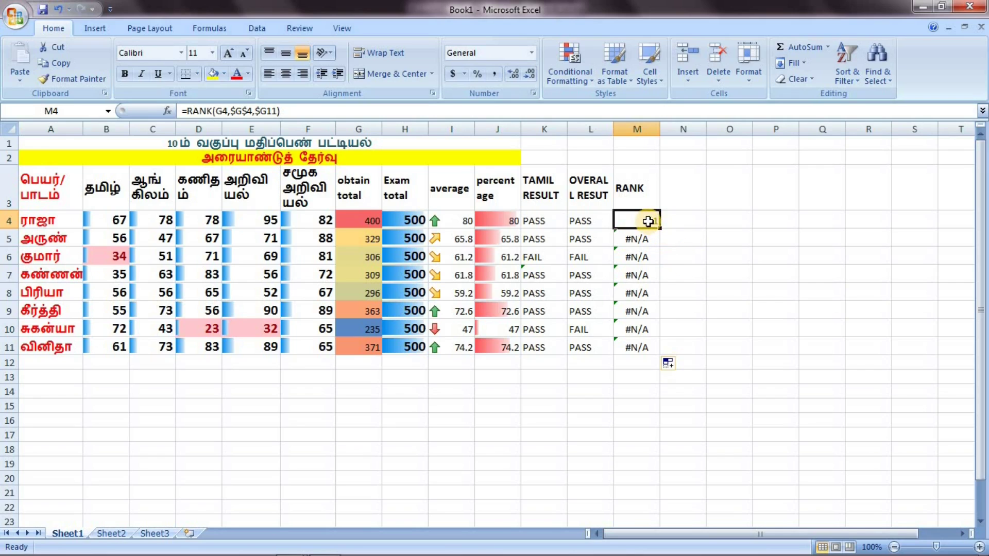
{"action": "left_click_drag", "start_coordinate": [662, 232], "coordinate": [660, 335]}
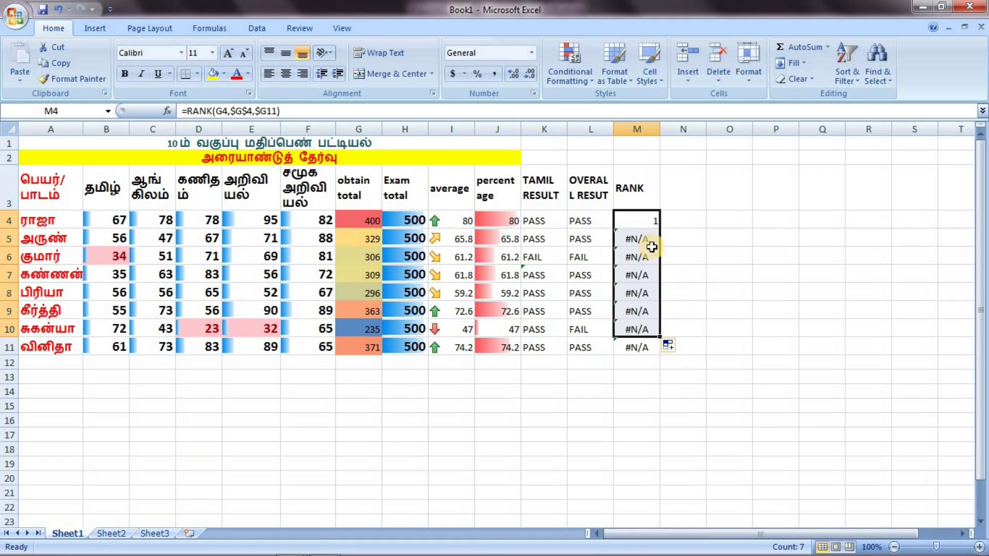
{"action": "left_click", "coordinate": [662, 220]}
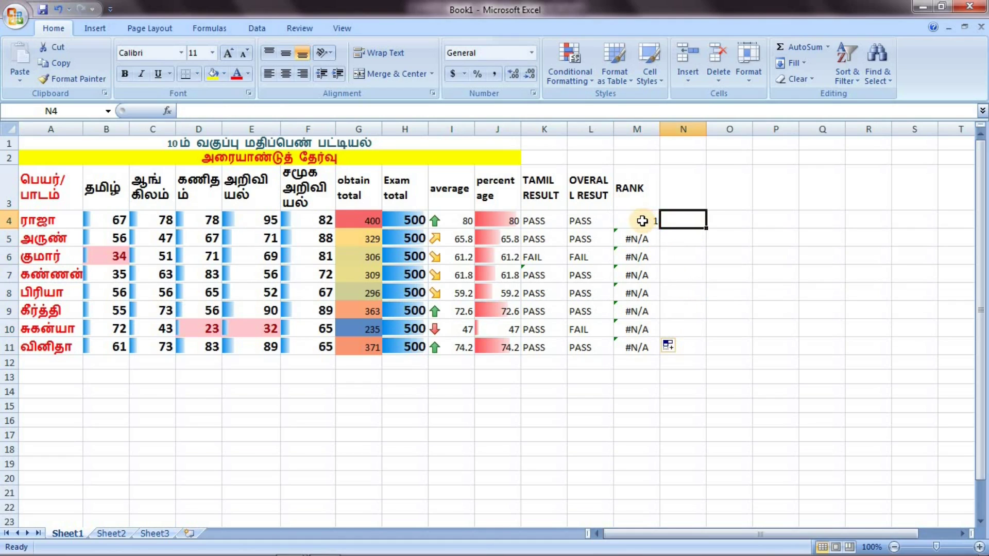
{"action": "left_click", "coordinate": [641, 220]}
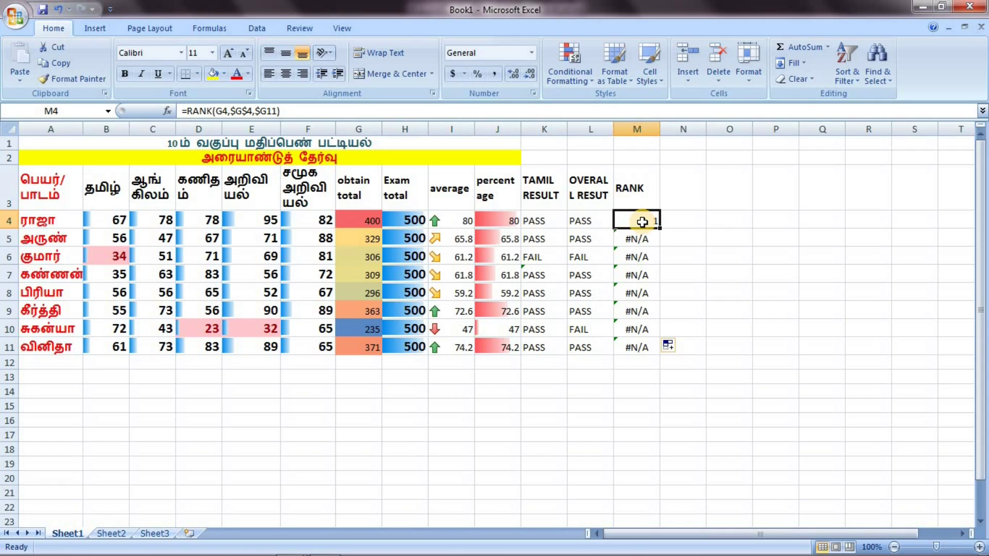
{"action": "left_click", "coordinate": [639, 238]}
{"action": "left_click", "coordinate": [644, 212]}
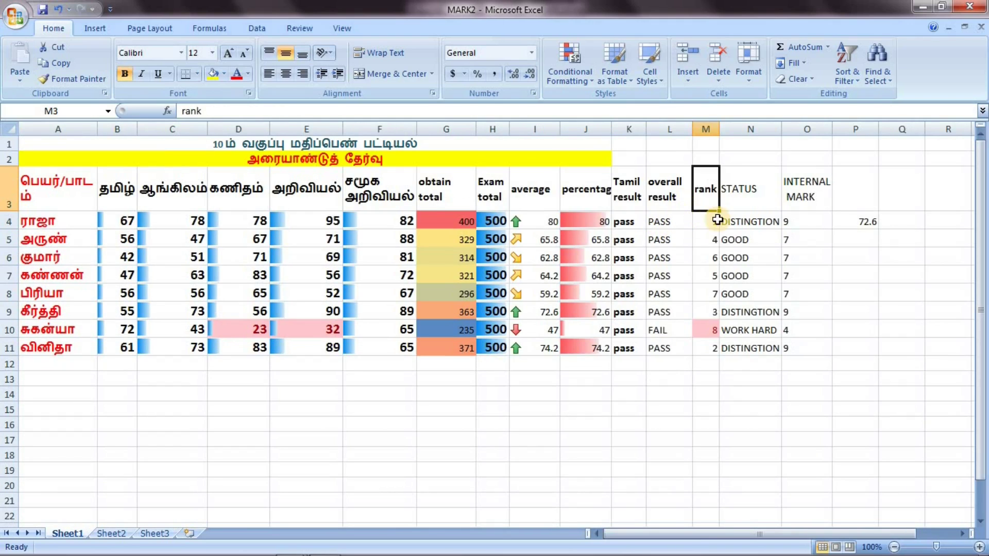
- Fix M4 to =RANK(G4,$G$4:$G11) and fill it down to M11
{"action": "left_click", "coordinate": [707, 223]}
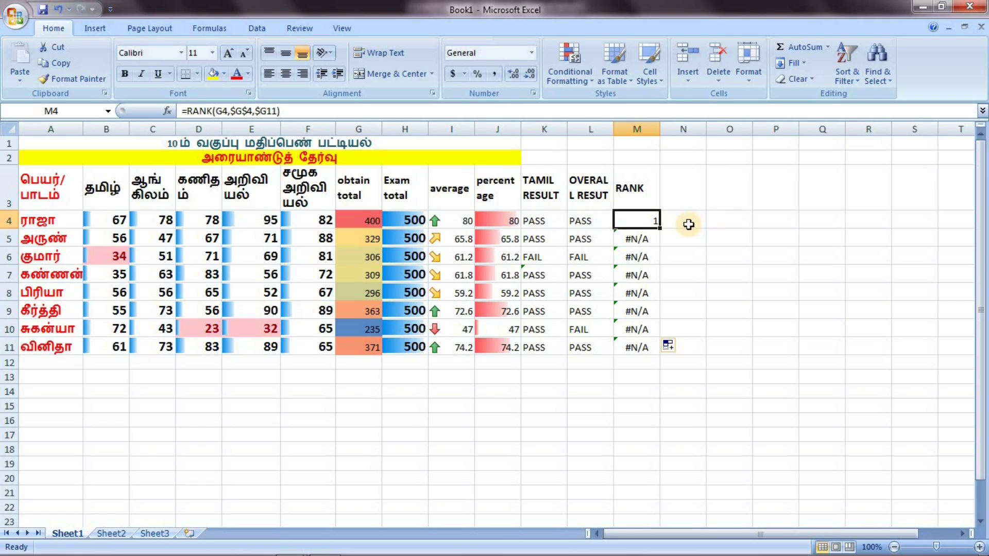
{"action": "left_click", "coordinate": [254, 111]}
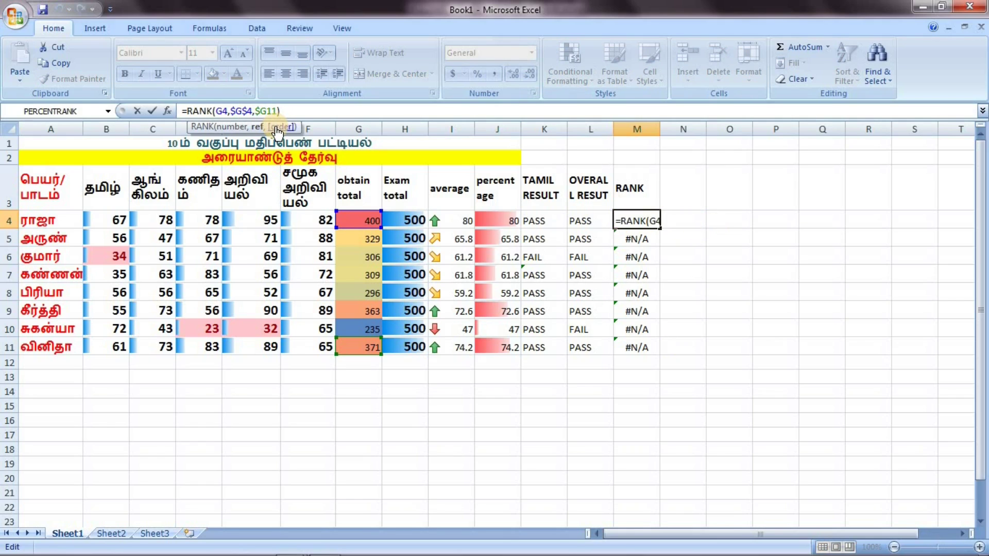
{"action": "key", "text": "Delete"}
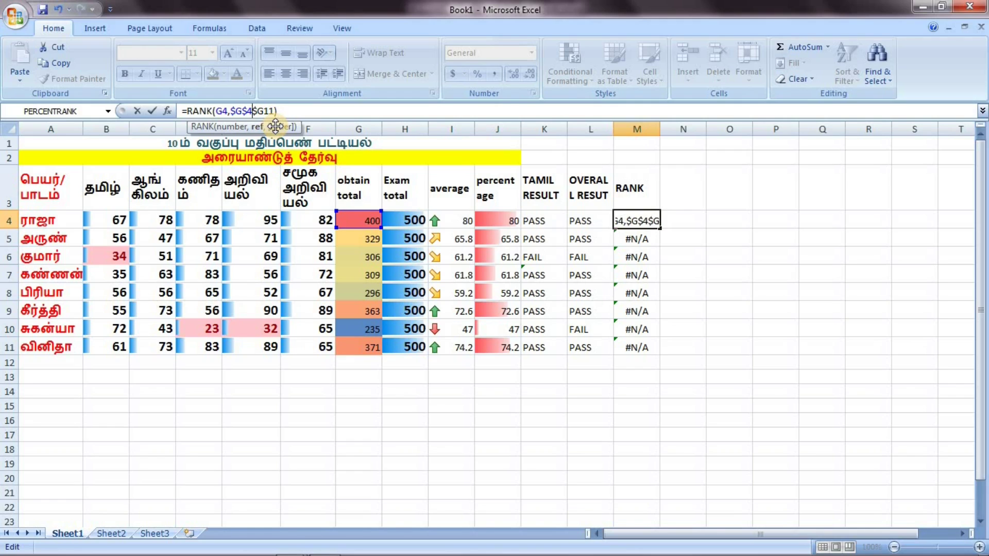
{"action": "type", "text": ":"}
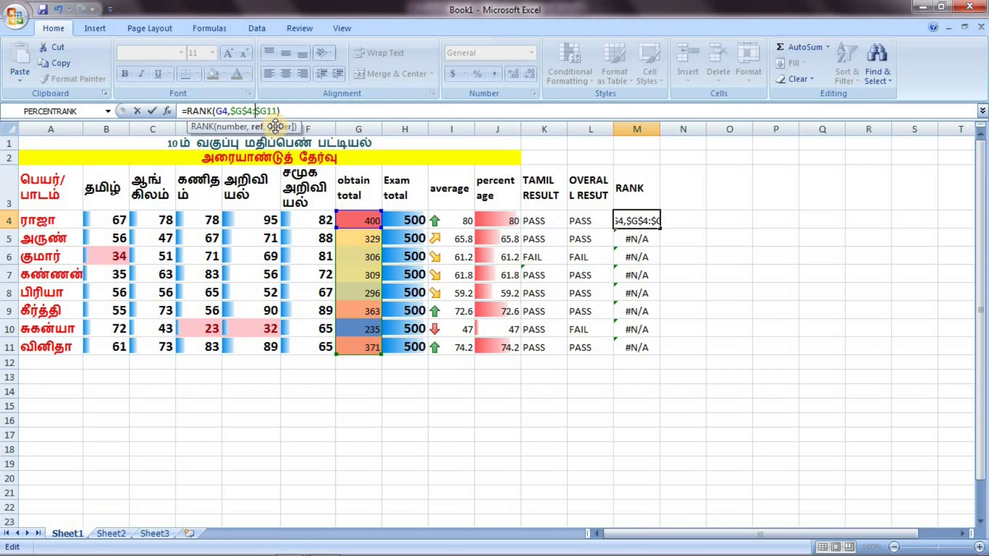
{"action": "key", "text": "Return"}
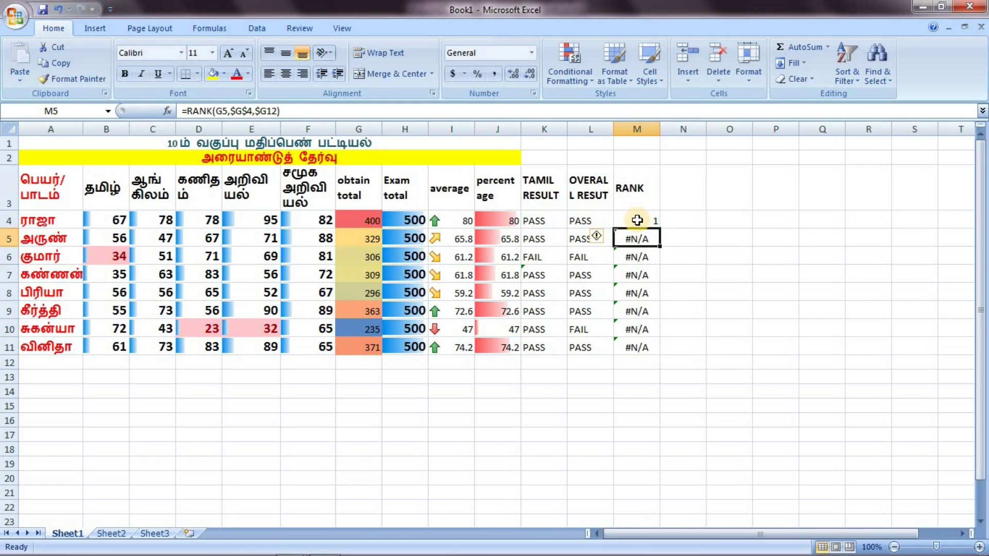
{"action": "left_click", "coordinate": [637, 217]}
{"action": "left_click_drag", "start_coordinate": [660, 229], "coordinate": [644, 350]}
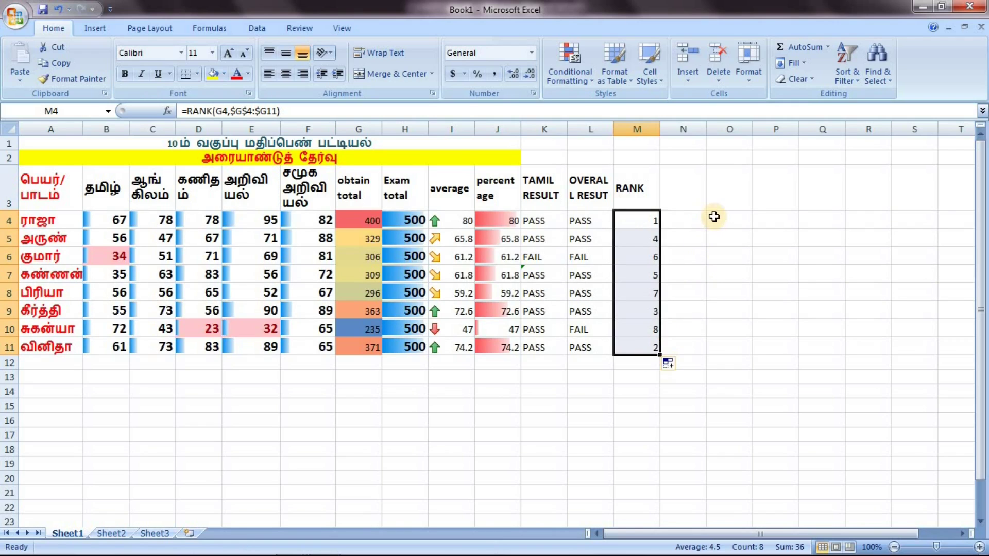
{"action": "left_click", "coordinate": [694, 193]}
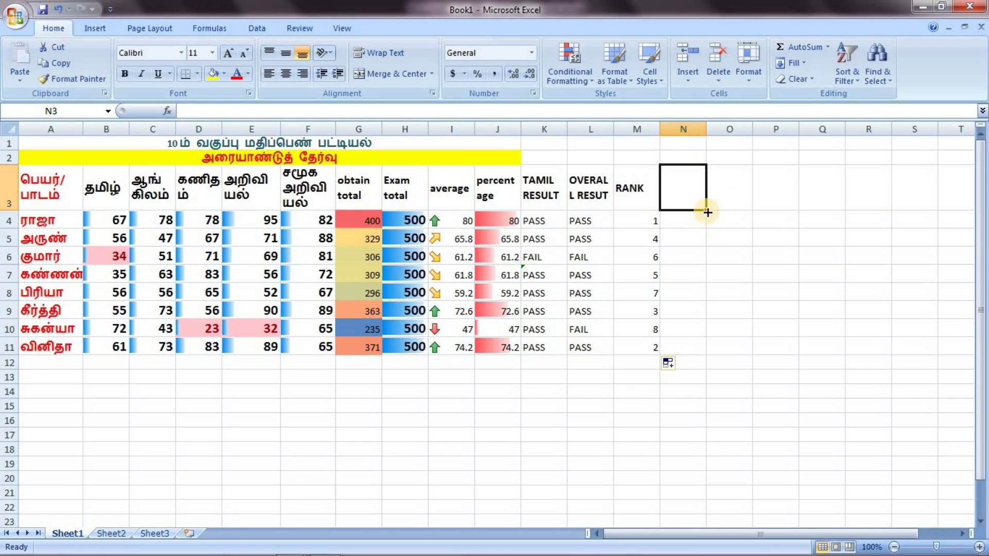
{"action": "left_click", "coordinate": [719, 195]}
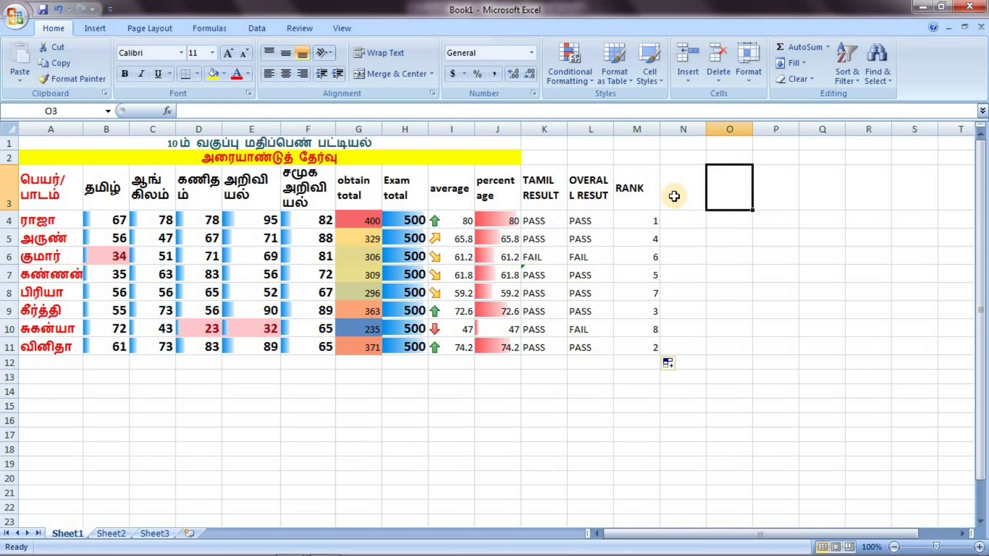
{"action": "left_click", "coordinate": [675, 196]}
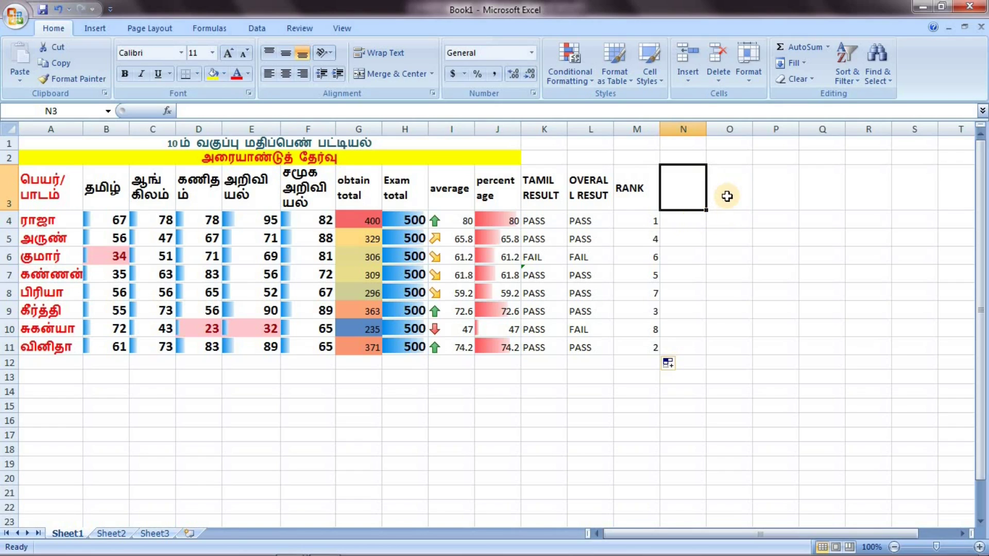
{"action": "left_click", "coordinate": [721, 219]}
{"action": "left_click", "coordinate": [686, 201]}
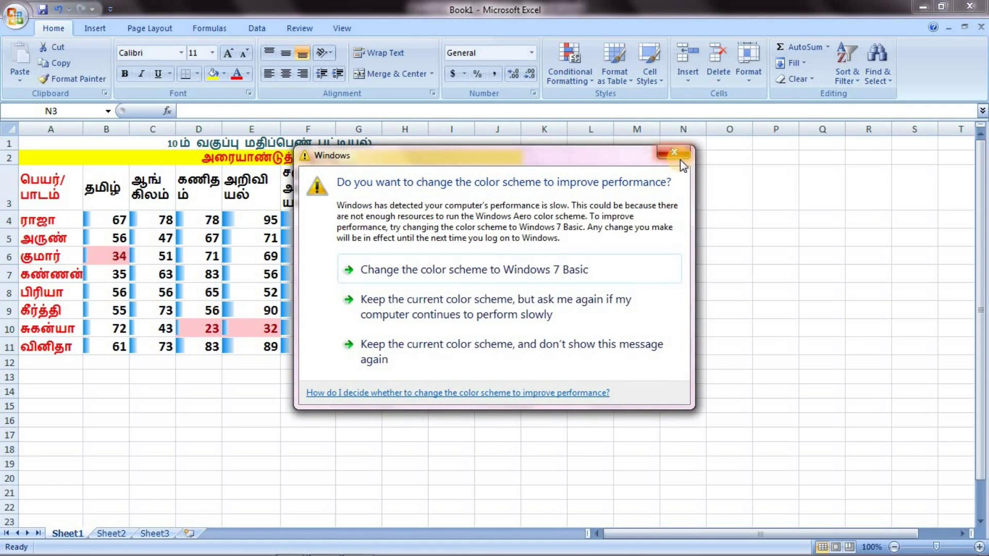
- Dismiss the Windows colour-scheme warning, choosing not to show it again
{"action": "left_click", "coordinate": [568, 343]}
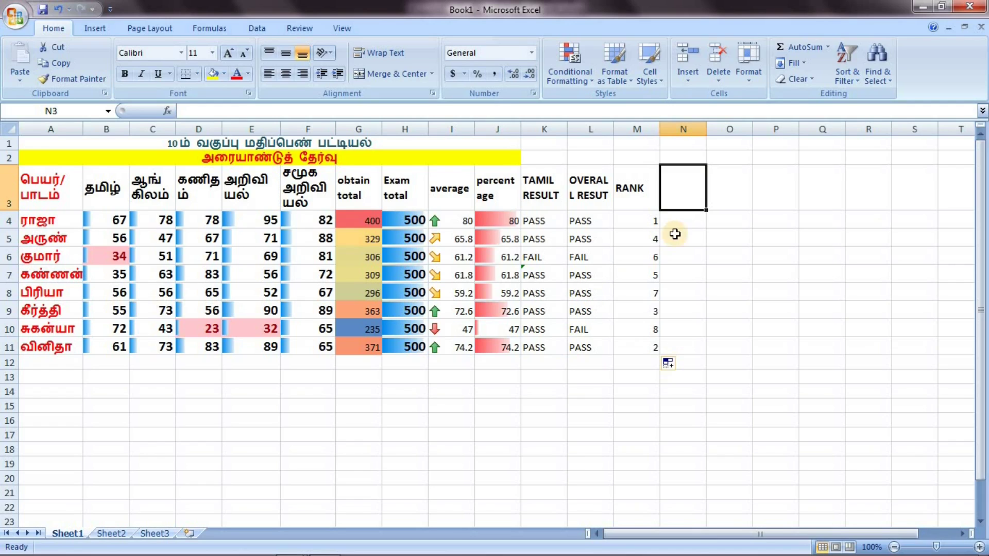
- Look over the finished MARK2 sheet around the N3 STATUS heading
{"action": "left_click", "coordinate": [687, 221]}
{"action": "left_click", "coordinate": [690, 196]}
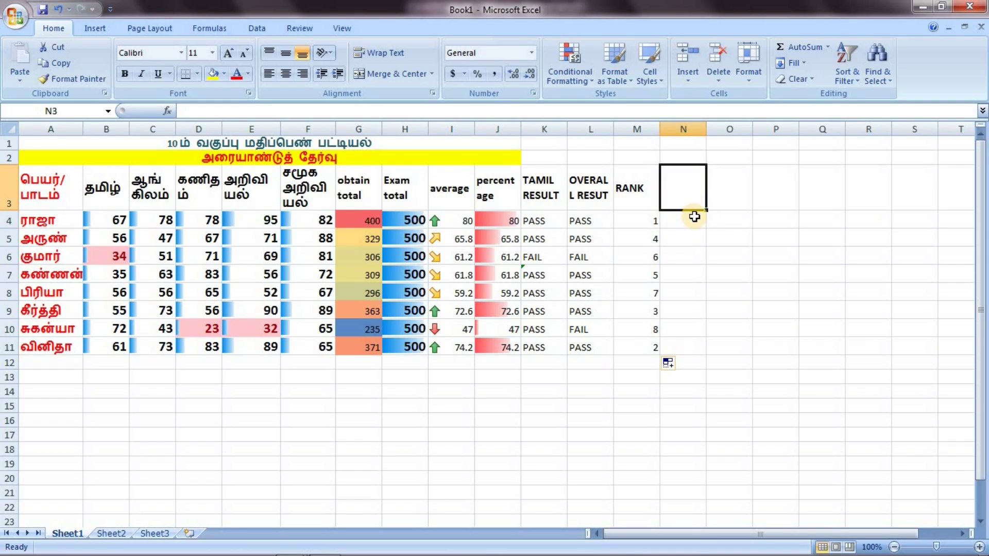
{"action": "left_click", "coordinate": [694, 217]}
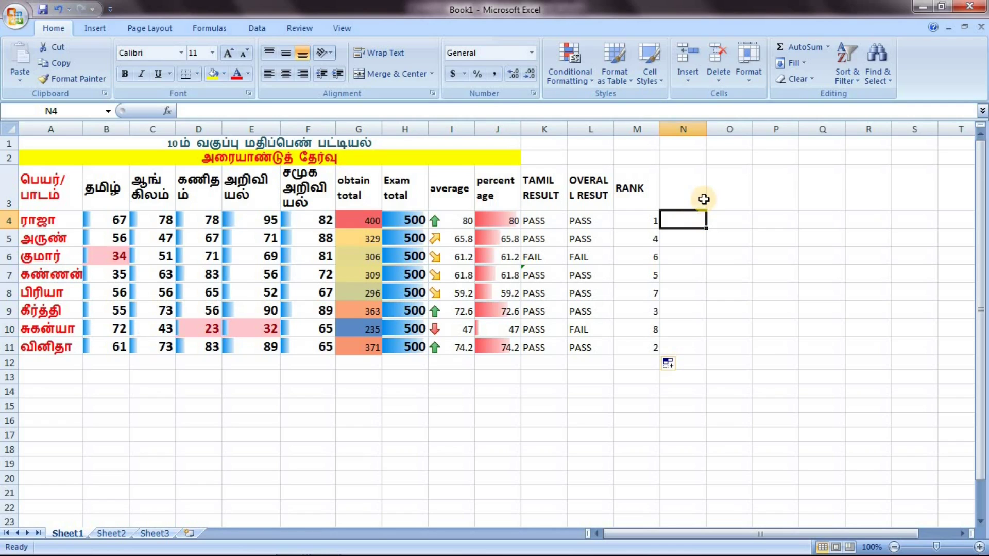
{"action": "left_click", "coordinate": [683, 192]}
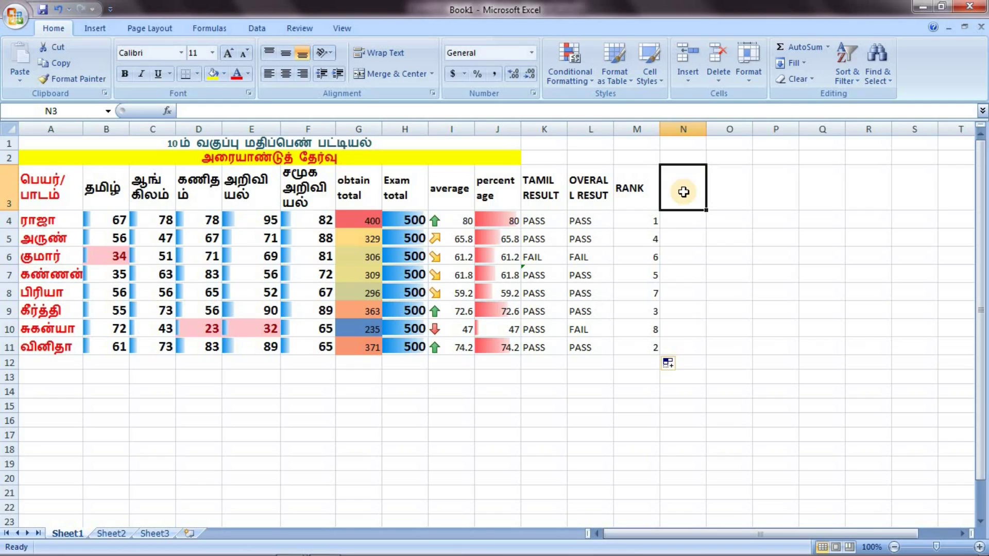
{"action": "left_click_drag", "start_coordinate": [695, 191], "coordinate": [694, 200]}
{"action": "left_click", "coordinate": [727, 198]}
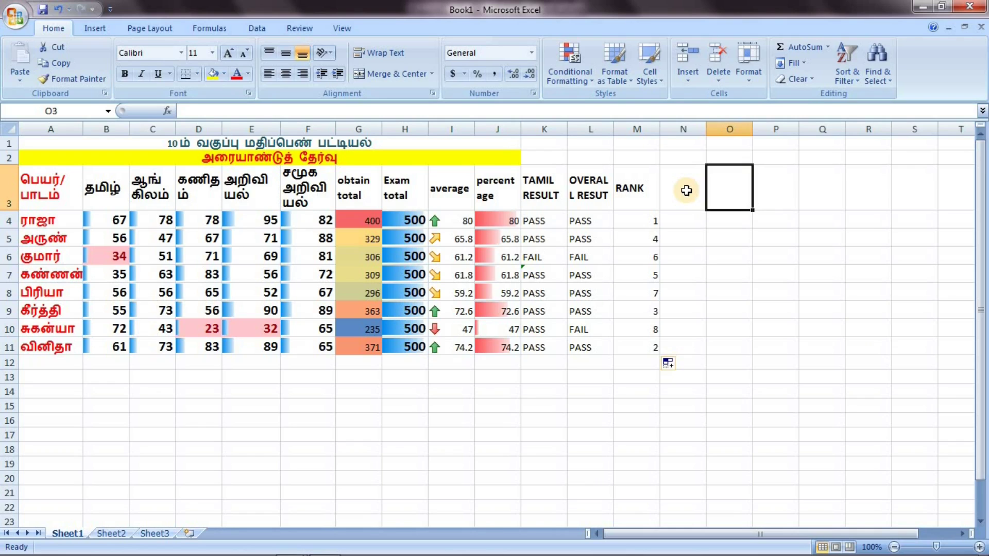
{"action": "left_click", "coordinate": [673, 186]}
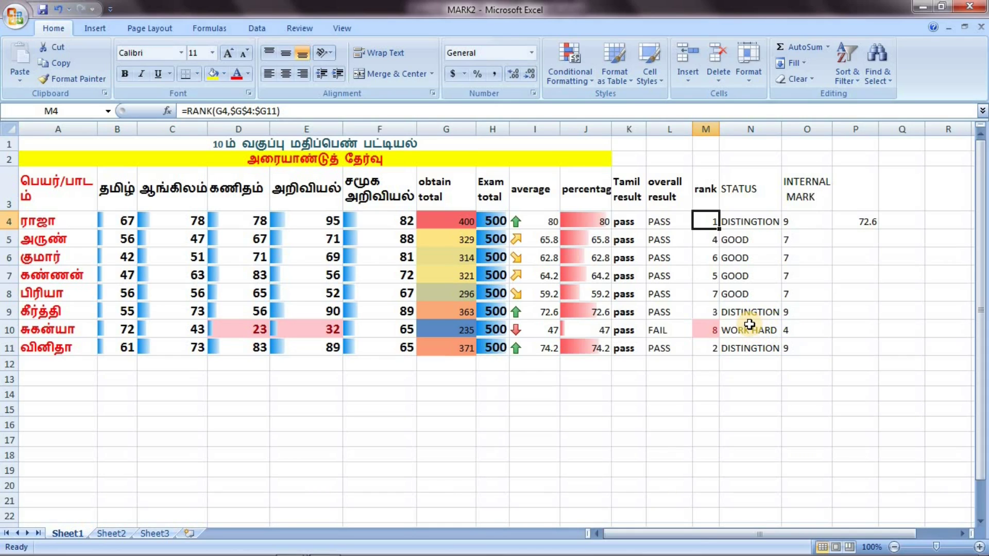
- View the finished STATUS results in MARK2's N10 and N4
{"action": "left_click", "coordinate": [749, 324]}
{"action": "left_click", "coordinate": [747, 226]}
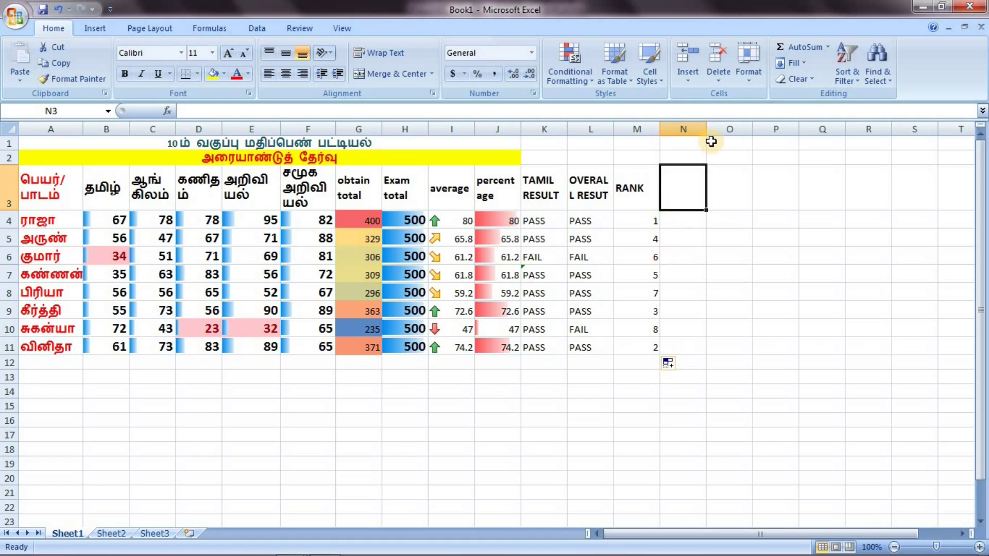
- Enter the column heading STATUS in cell N3, next to RANK
{"action": "type", "text": "STS"}
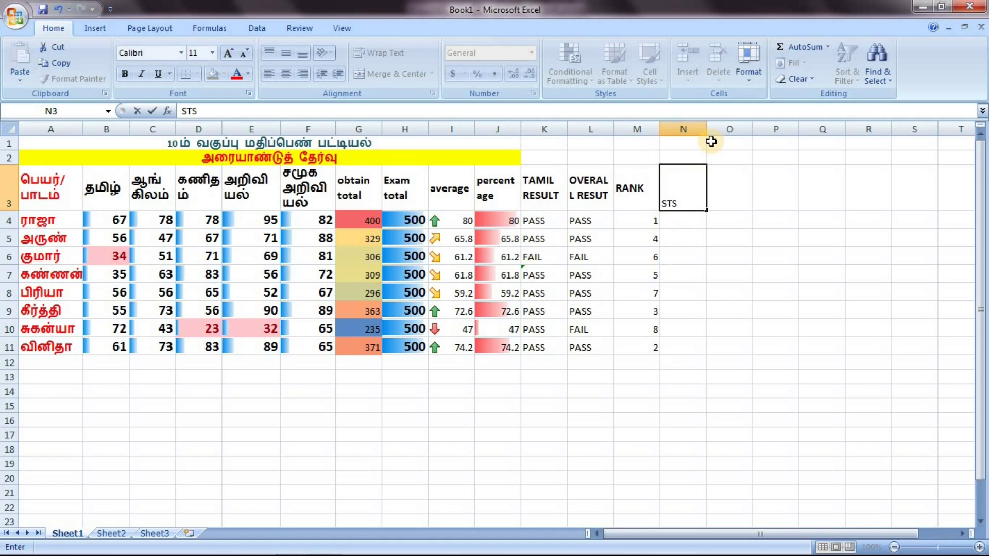
{"action": "key", "text": "BackSpace"}
{"action": "type", "text": "ATUS"}
{"action": "key", "text": "Return"}
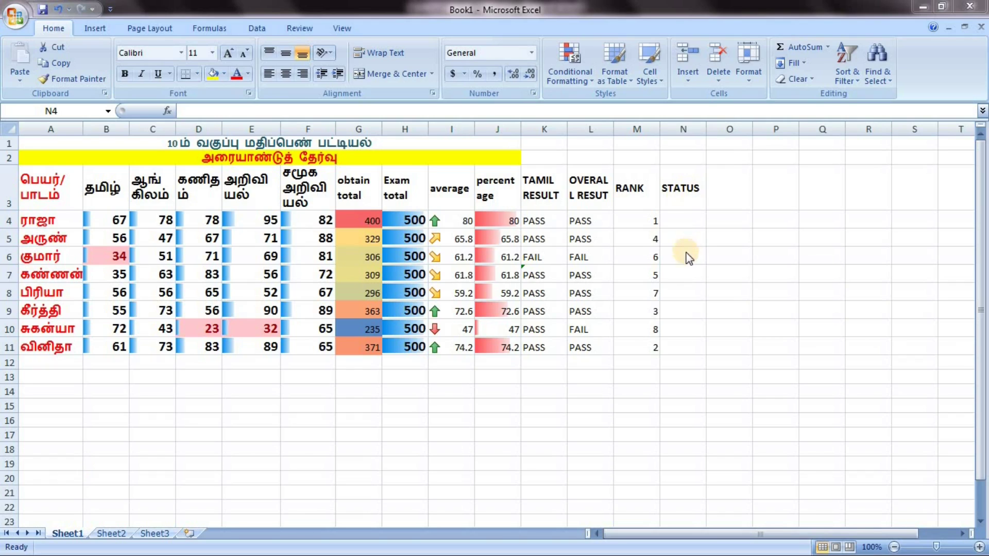
- In N4, begin the formula =IF(J4>70,"DISTINGTION", leaving room for a nested IF
{"action": "left_click", "coordinate": [691, 220]}
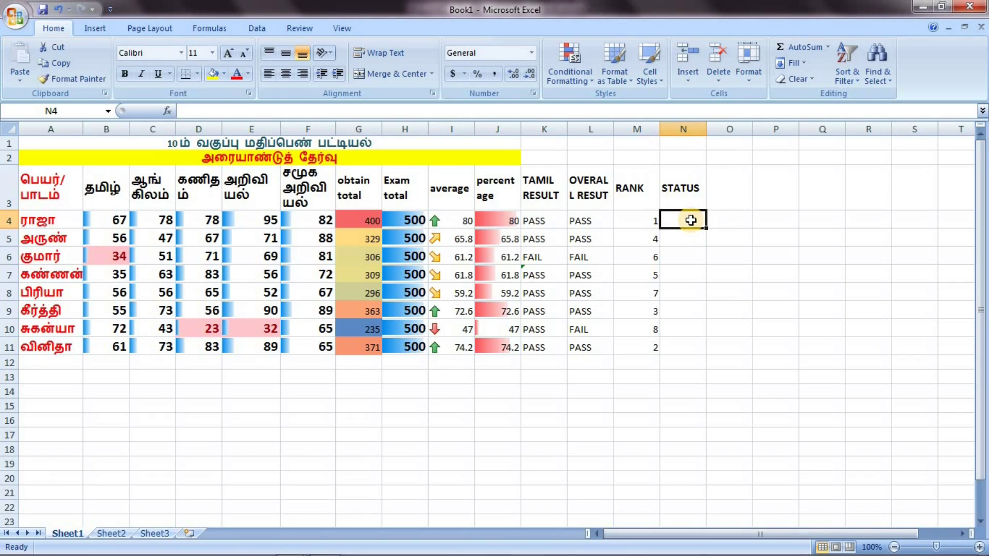
{"action": "type", "text": "="}
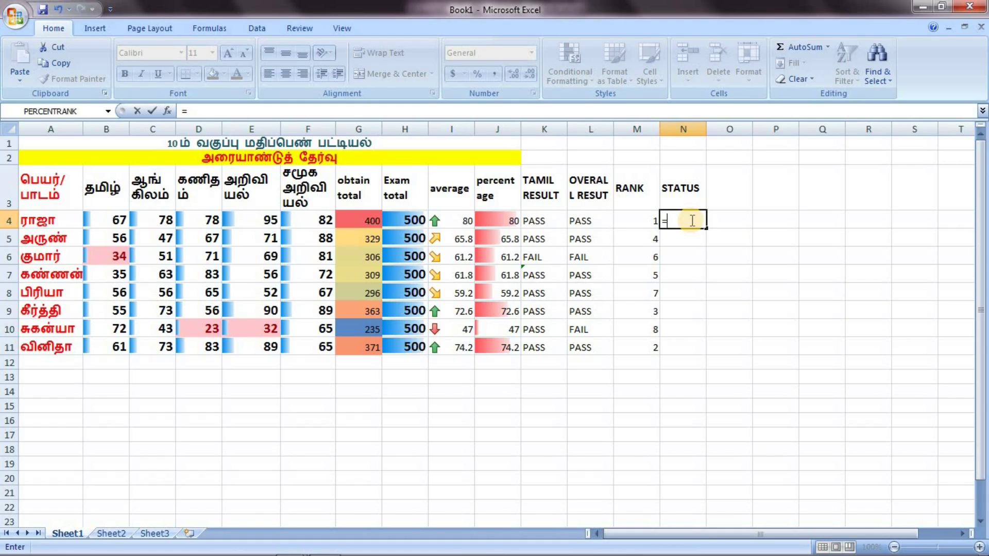
{"action": "type", "text": "IF"}
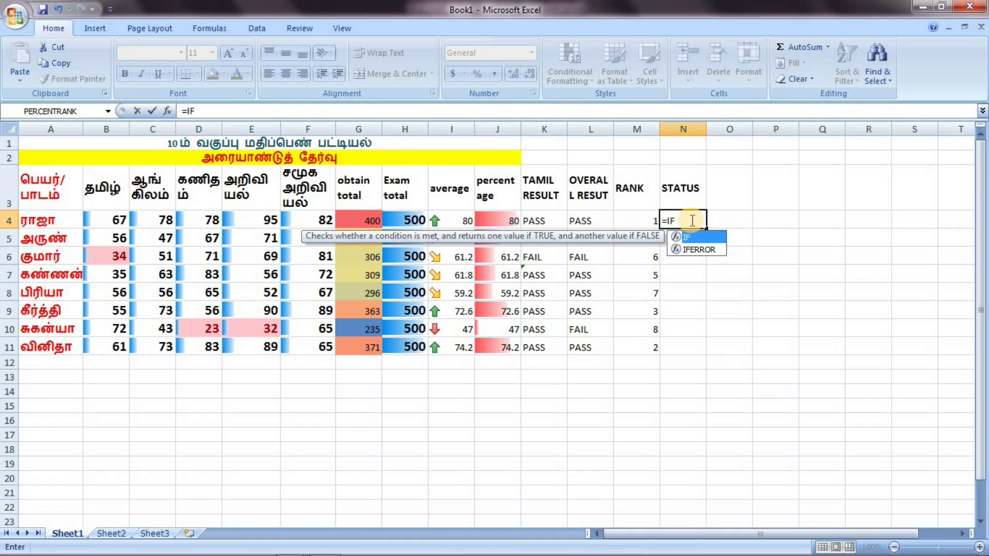
{"action": "type", "text": "("}
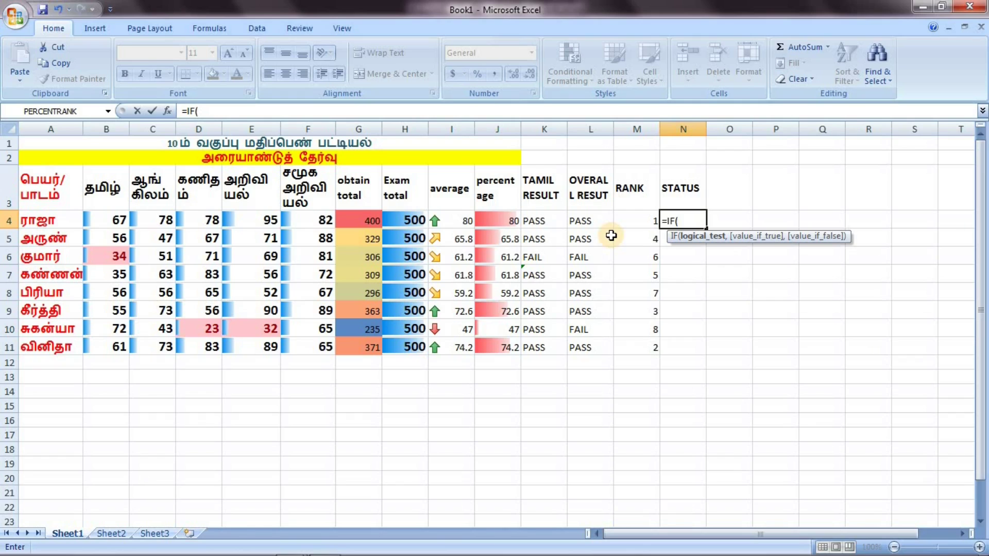
{"action": "left_click", "coordinate": [500, 220]}
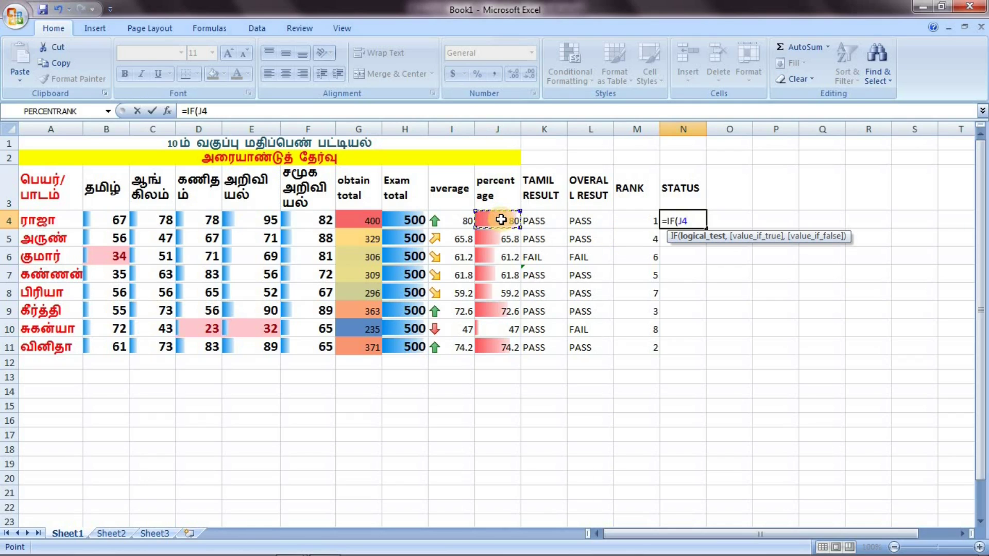
{"action": "type", "text": ">"}
{"action": "type", "text": "="}
{"action": "key", "text": "BackSpace"}
{"action": "type", "text": "80"}
{"action": "key", "text": "BackSpace"}
{"action": "key", "text": "BackSpace"}
{"action": "type", "text": "70"}
{"action": "type", "text": ","}
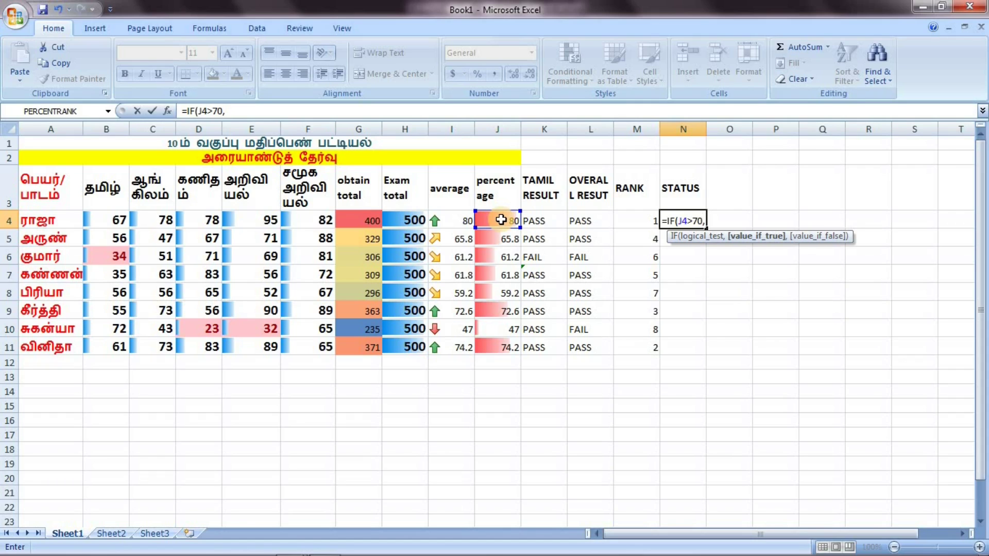
{"action": "type", "text": "\""}
{"action": "type", "text": "DISTI"}
{"action": "type", "text": "NGTION"}
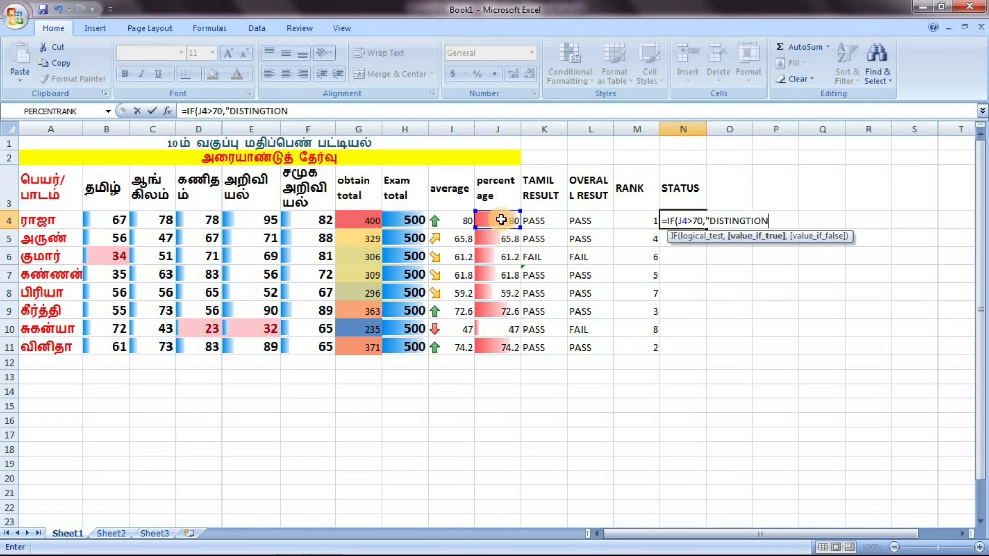
{"action": "type", "text": "\""}
{"action": "type", "text": ","}
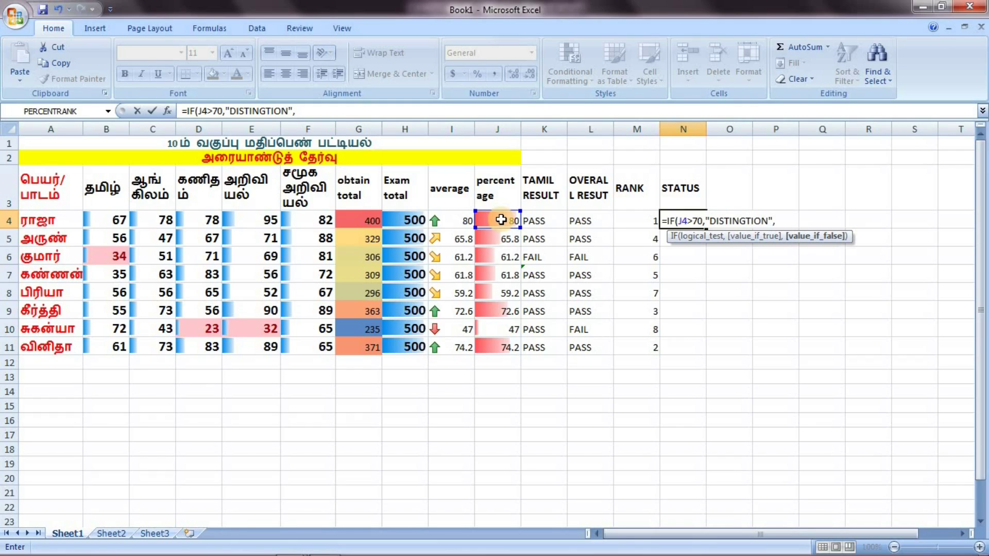
{"action": "type", "text": "("}
{"action": "key", "text": "BackSpace"}
- Complete N4 as =IF(J4>70,"DISTINGTION",IF(J4>50,"GOOD","AVERAGE")) and commit it
{"action": "type", "text": "IF"}
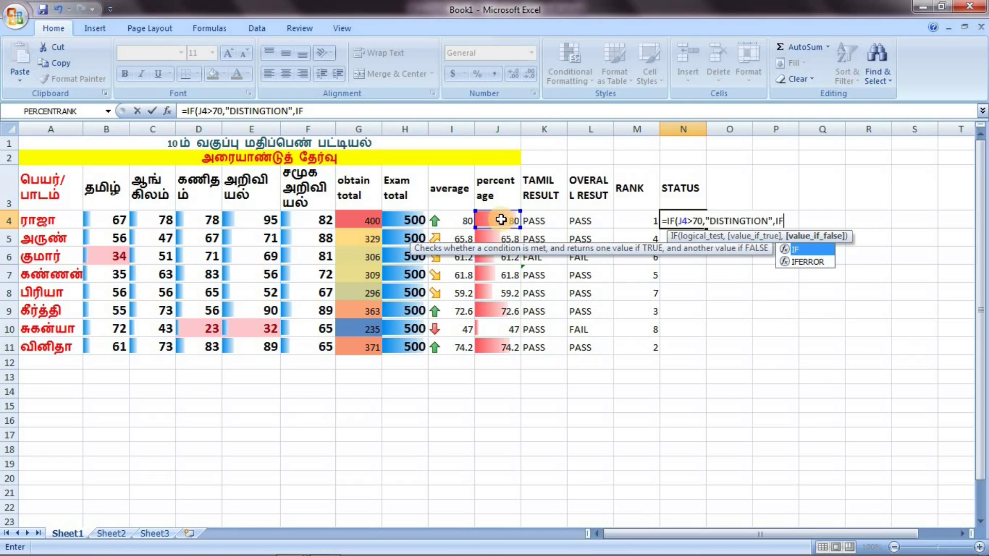
{"action": "type", "text": "("}
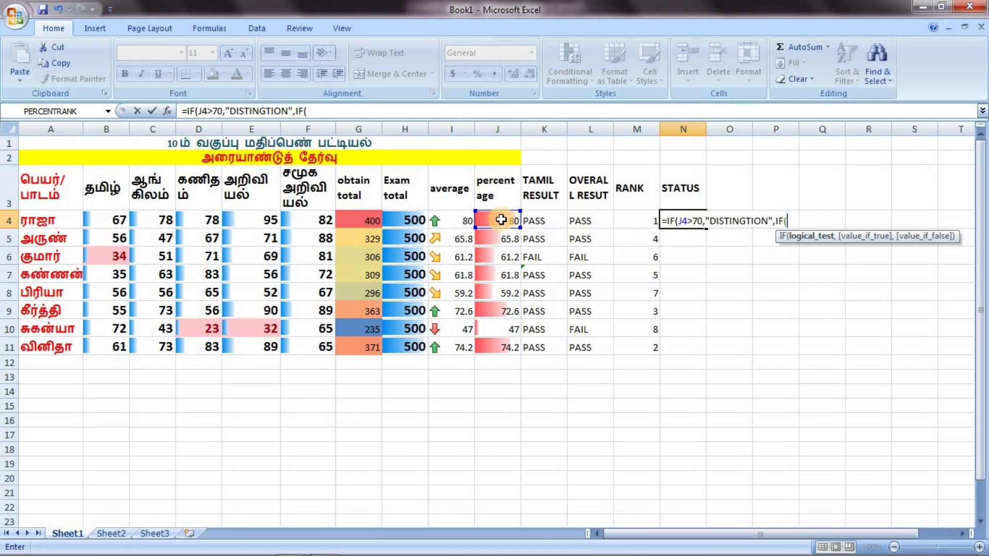
{"action": "type", "text": "J4"}
{"action": "type", "text": ">"}
{"action": "type", "text": "50"}
{"action": "type", "text": ","}
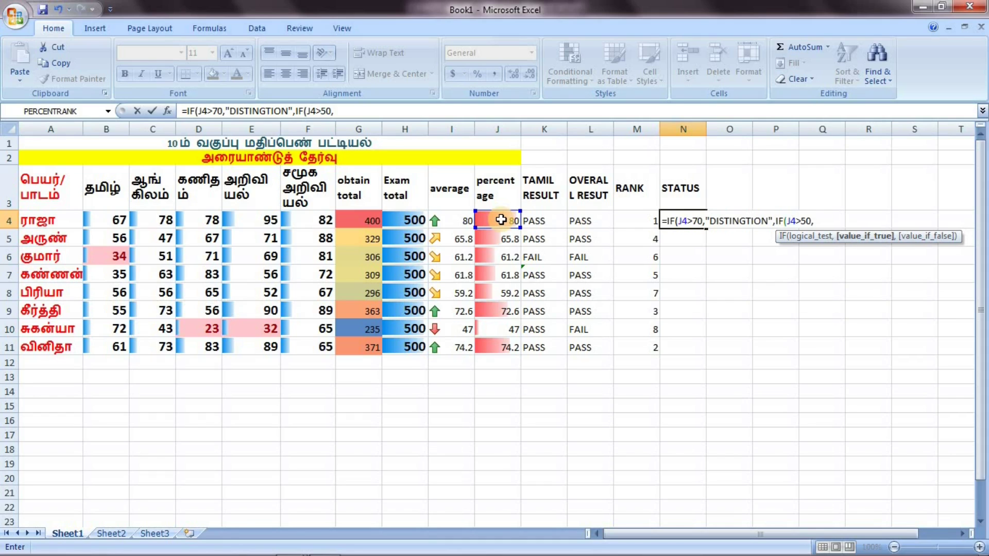
{"action": "type", "text": "\""}
{"action": "type", "text": "GOOD\""}
{"action": "type", "text": ","}
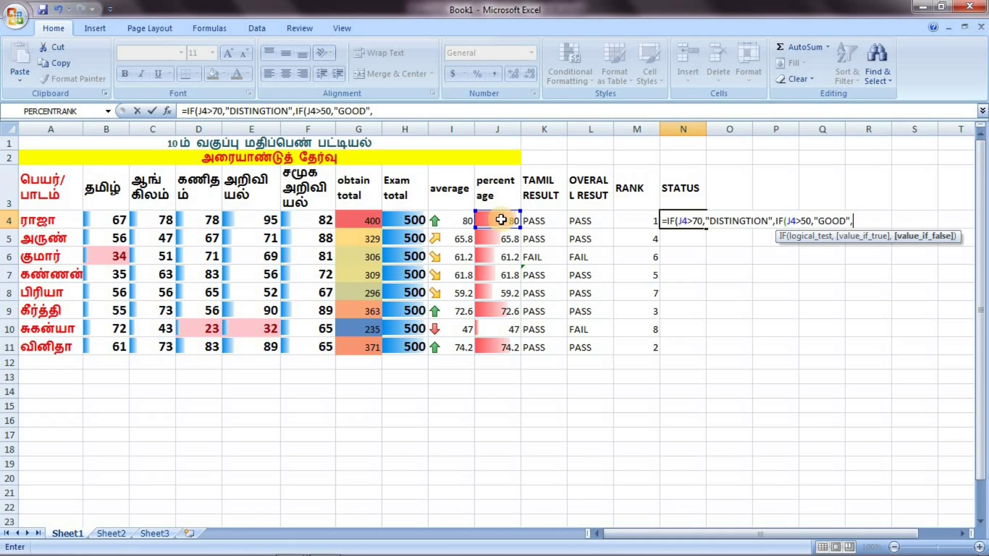
{"action": "type", "text": "\""}
{"action": "type", "text": "AVER"}
{"action": "type", "text": "AGE"}
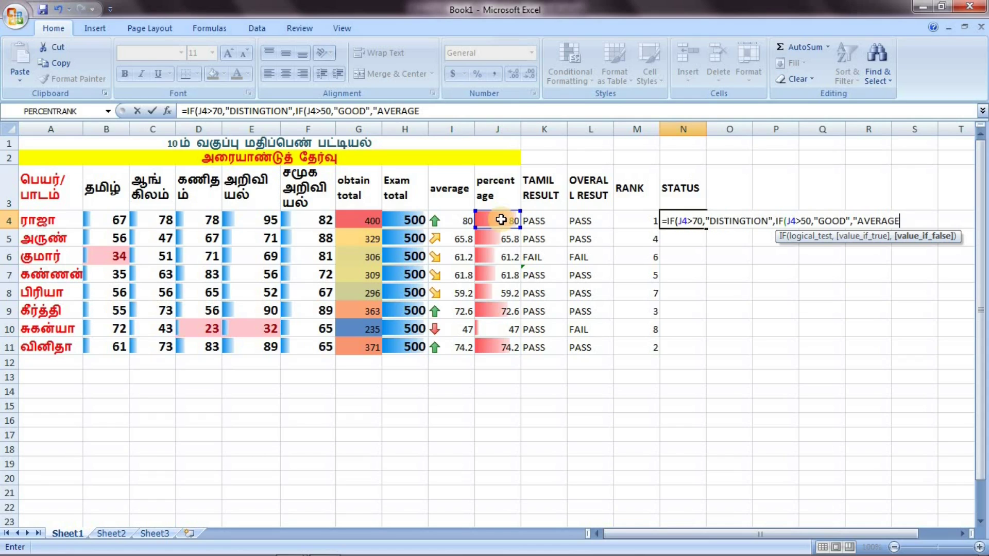
{"action": "type", "text": "\""}
{"action": "type", "text": ")"}
{"action": "type", "text": ")"}
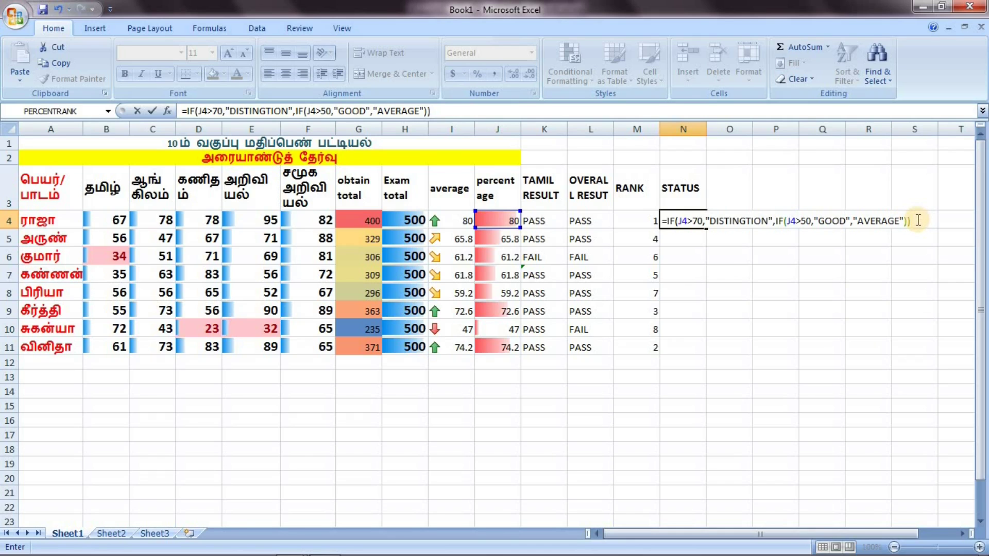
{"action": "key", "text": "Return"}
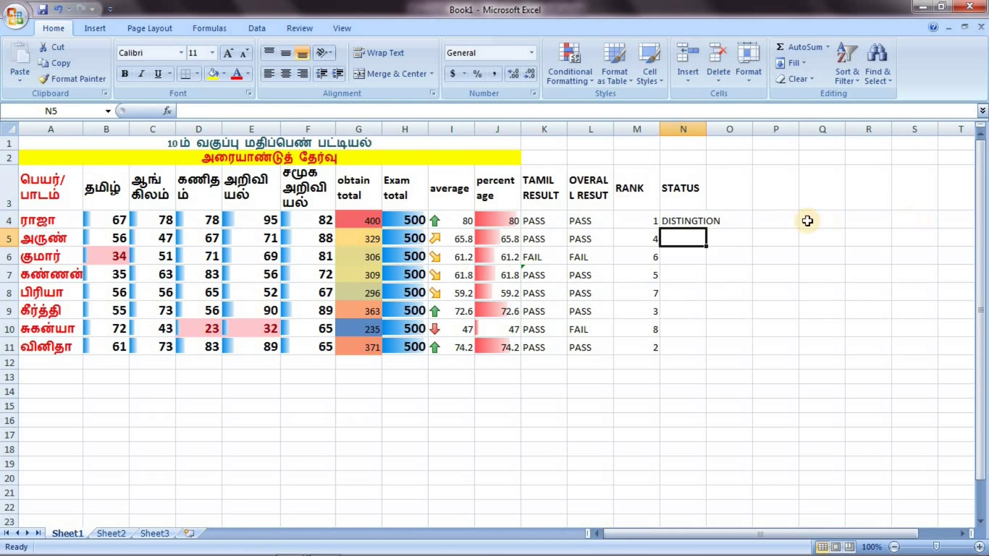
- Copy the STATUS formula from N4 down through N11 for all students
{"action": "left_click", "coordinate": [693, 220]}
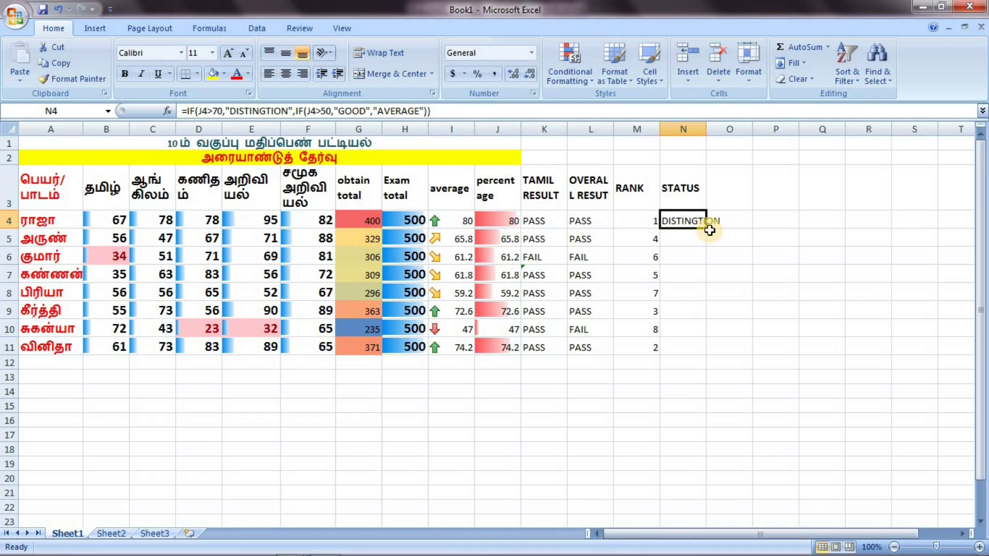
{"action": "left_click_drag", "start_coordinate": [697, 240], "coordinate": [710, 307]}
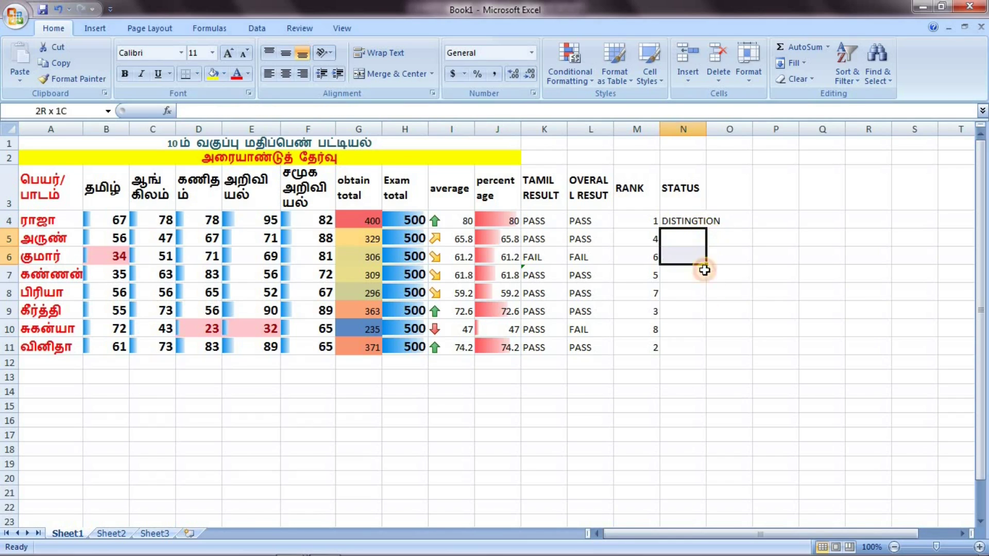
{"action": "left_click", "coordinate": [784, 192]}
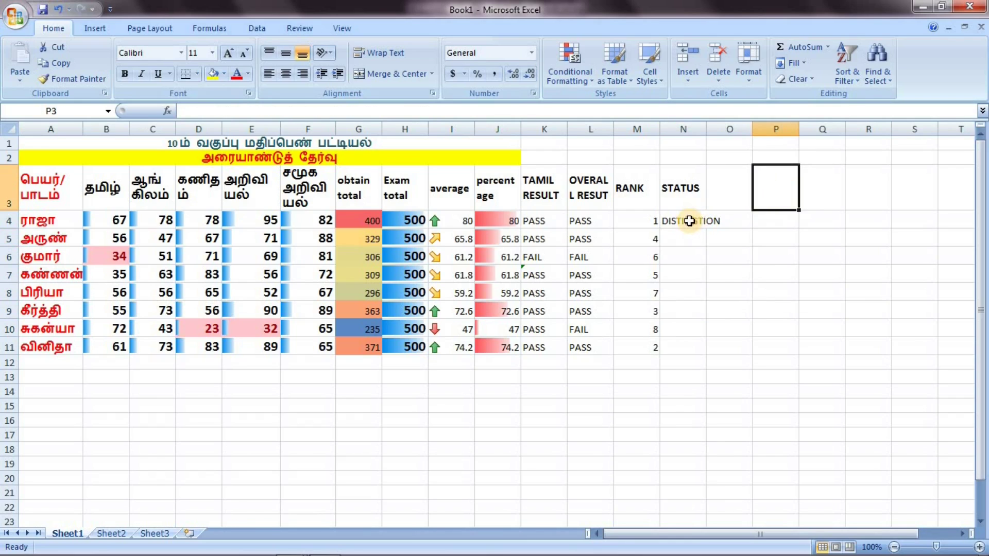
{"action": "left_click", "coordinate": [702, 221]}
{"action": "left_click_drag", "start_coordinate": [707, 231], "coordinate": [709, 357]}
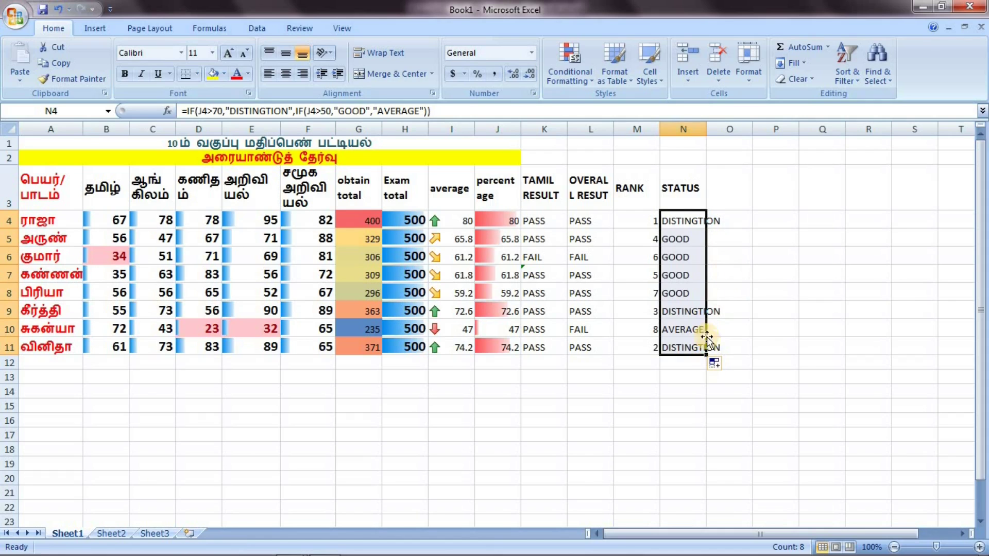
{"action": "left_click", "coordinate": [770, 257]}
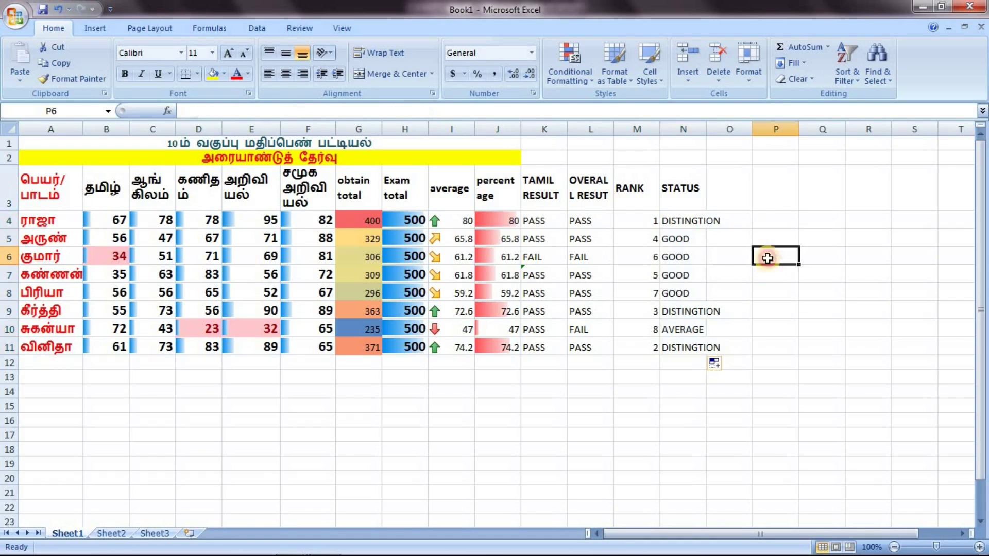
{"action": "left_click", "coordinate": [723, 192]}
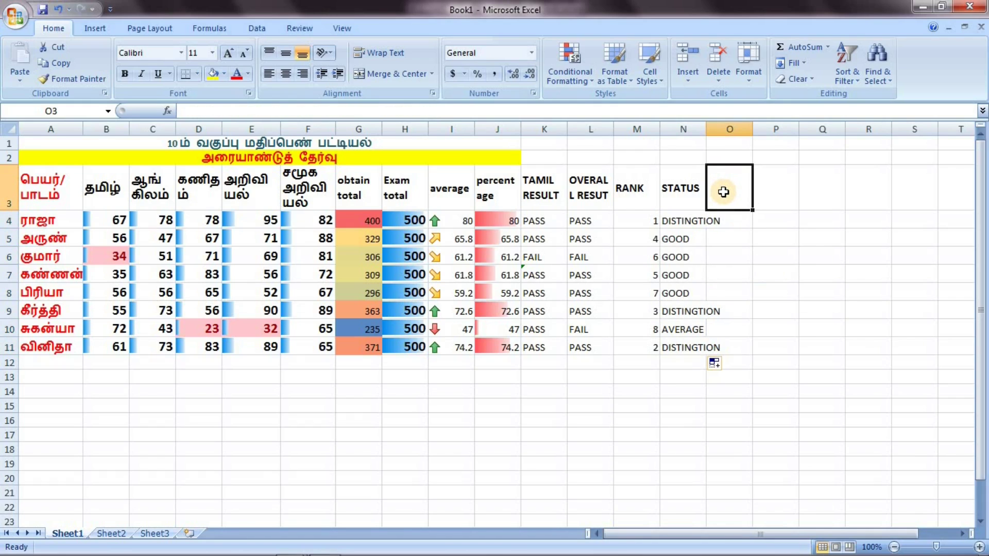
- Enter INTERNAL MARK in O3 and give it the same formatting as the other headings
{"action": "double_click", "coordinate": [723, 192]}
{"action": "type", "text": "IN"}
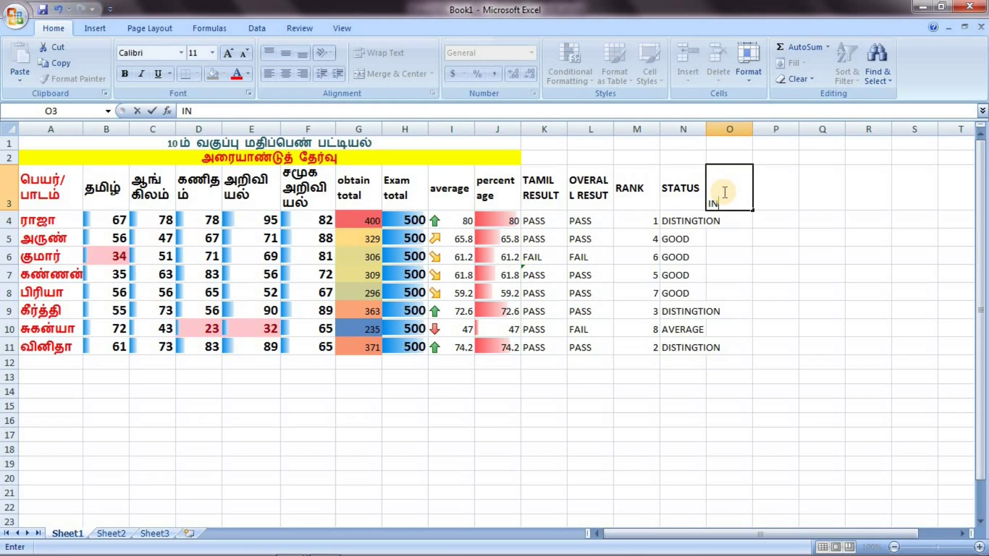
{"action": "type", "text": "TER"}
{"action": "type", "text": "NAL"}
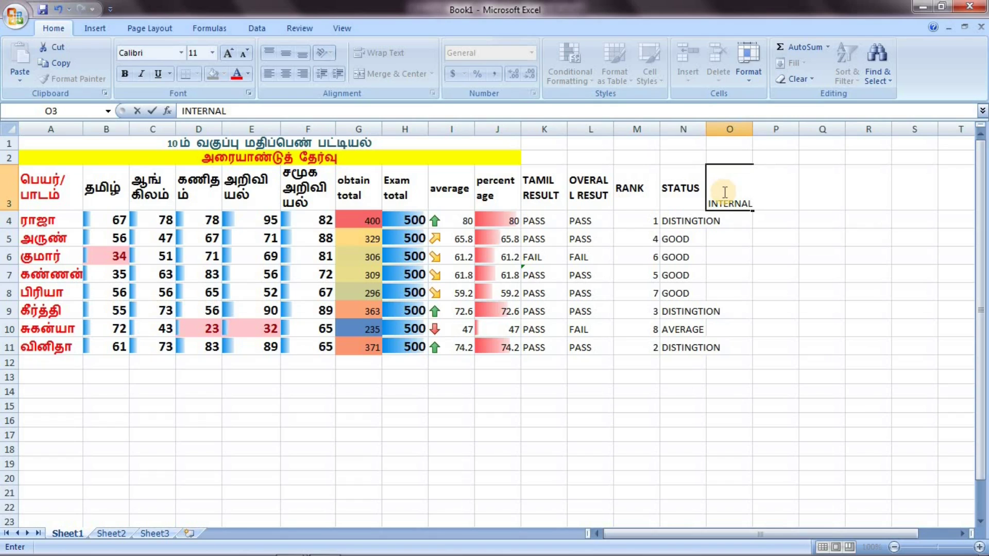
{"action": "type", "text": " MARK"}
{"action": "left_click", "coordinate": [793, 260]}
{"action": "left_click", "coordinate": [734, 189]}
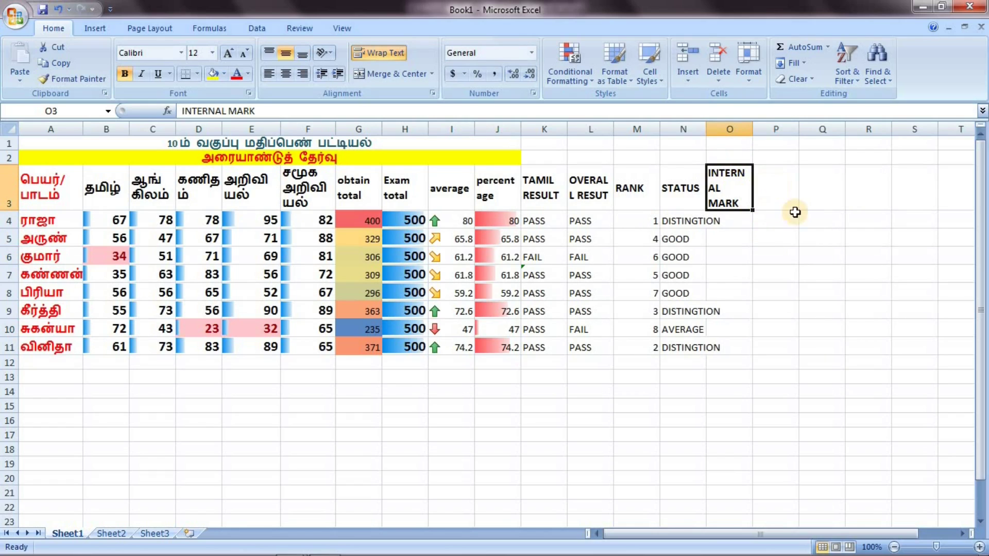
{"action": "left_click", "coordinate": [780, 213]}
- Widen column O so the INTERNAL MARK heading fits on two lines
{"action": "left_click", "coordinate": [728, 191]}
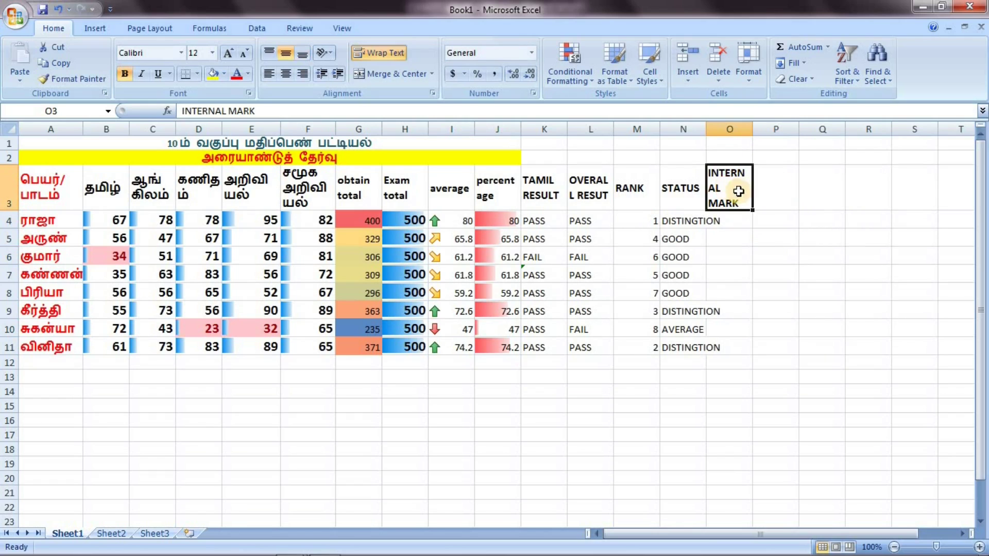
{"action": "left_click", "coordinate": [743, 219]}
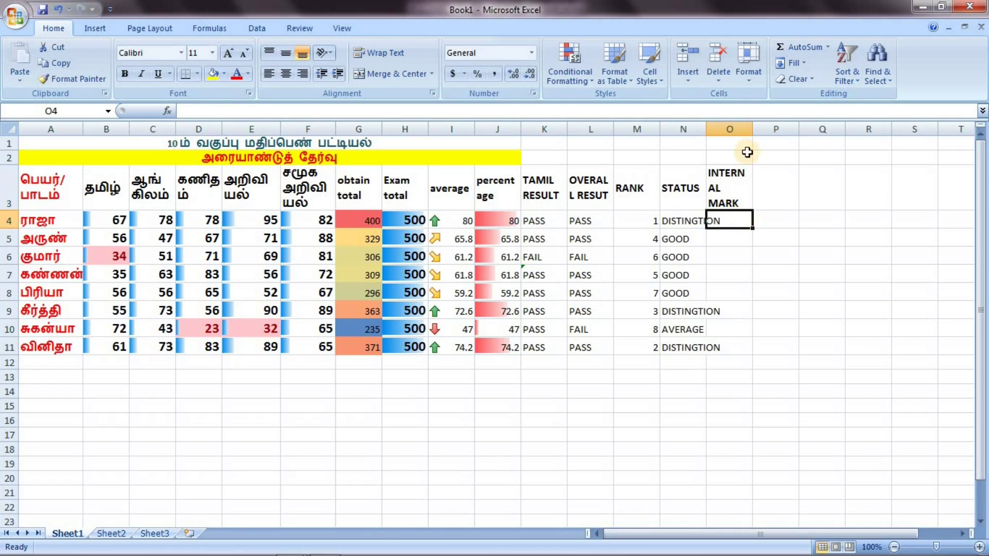
{"action": "left_click", "coordinate": [720, 200]}
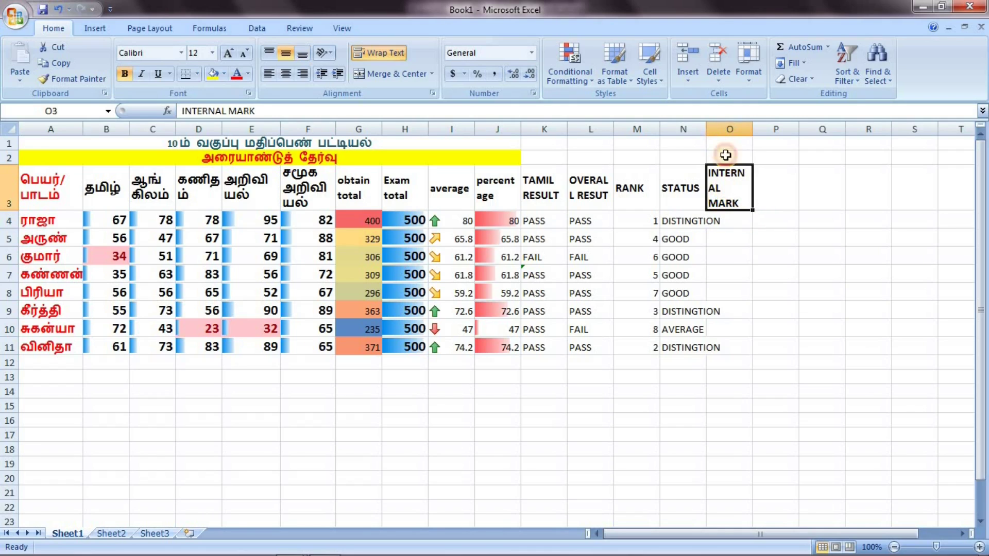
{"action": "left_click_drag", "start_coordinate": [706, 129], "coordinate": [781, 129]}
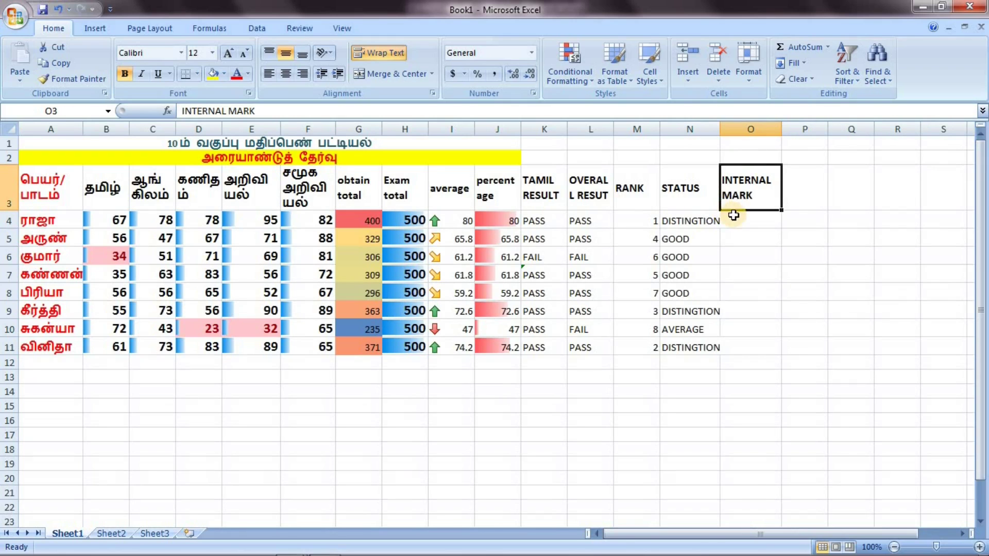
{"action": "left_click", "coordinate": [731, 216]}
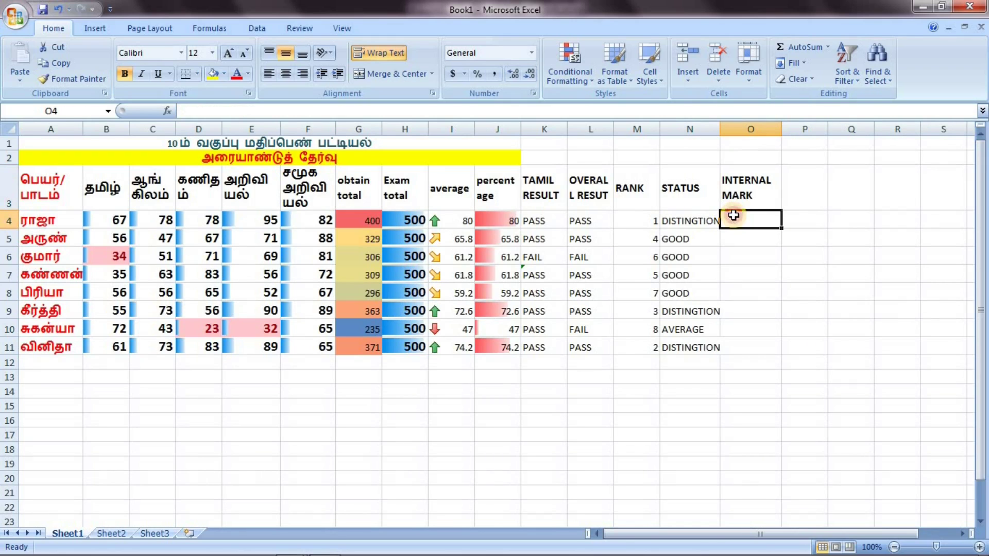
{"action": "left_click", "coordinate": [688, 226]}
- Enter =IF(J4>70,"9",IF(J4>50,"7","4")) in O4 as the first student's internal mark
{"action": "left_click", "coordinate": [757, 225]}
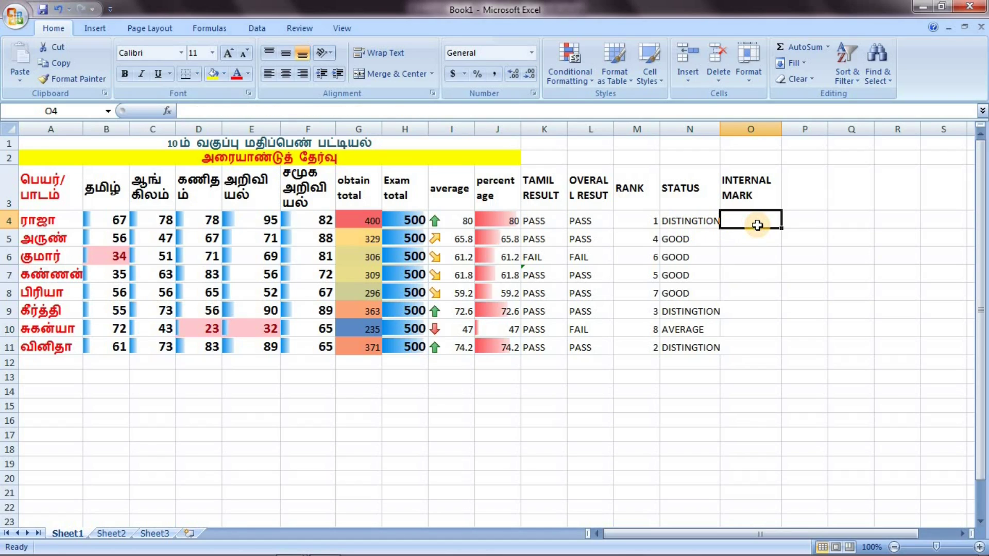
{"action": "type", "text": "="}
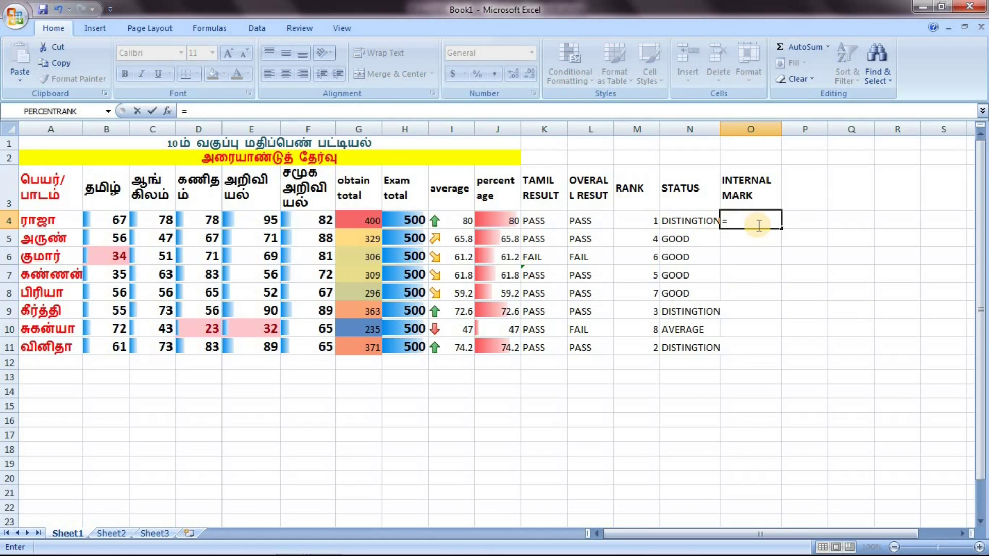
{"action": "type", "text": "I"}
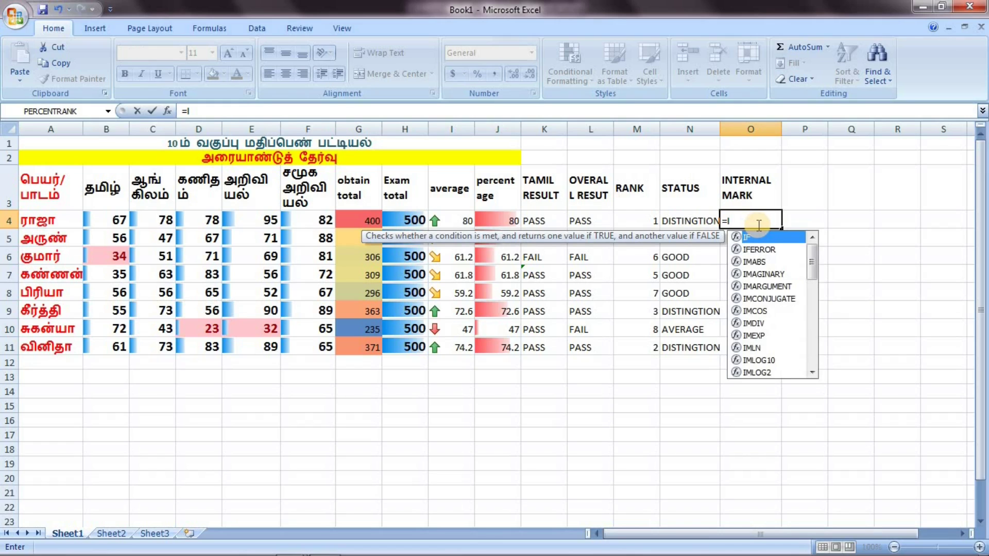
{"action": "type", "text": "F("}
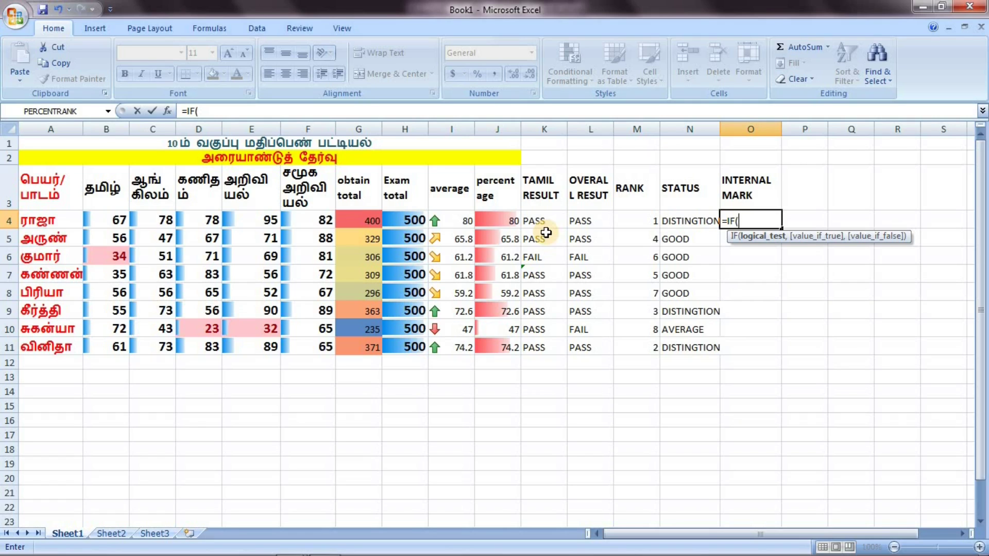
{"action": "type", "text": "J4"}
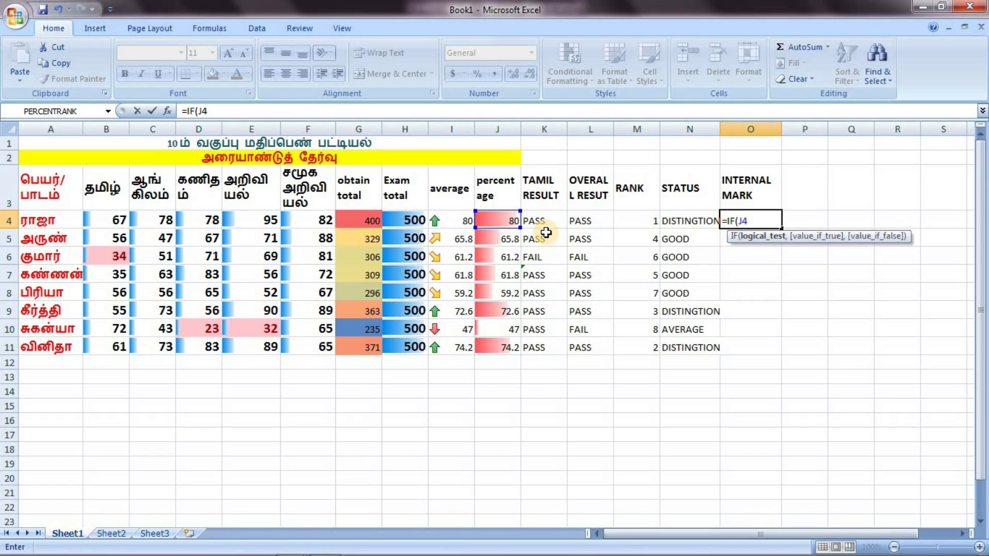
{"action": "type", "text": ">"}
{"action": "type", "text": "70"}
{"action": "type", "text": ","}
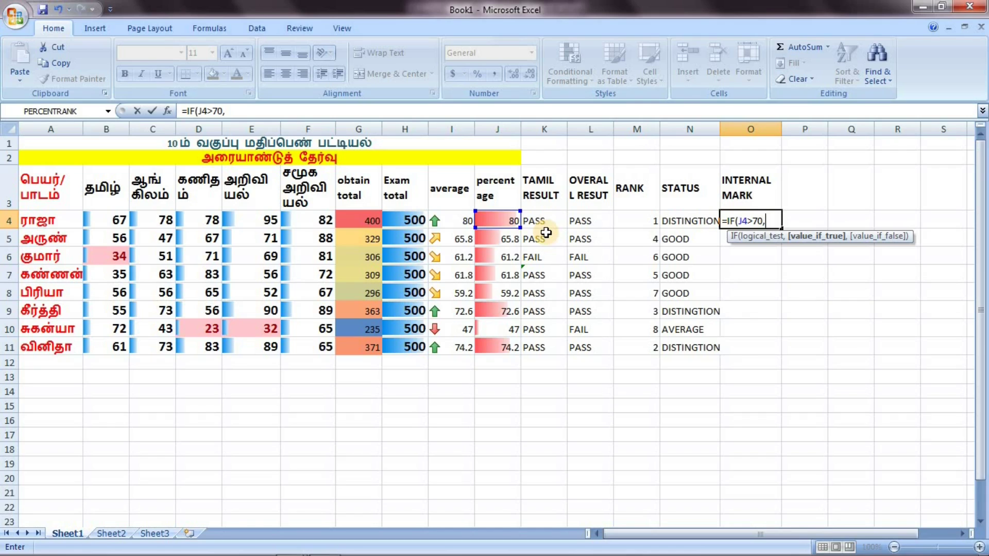
{"action": "type", "text": "\""}
{"action": "type", "text": "9"}
{"action": "type", "text": "\","}
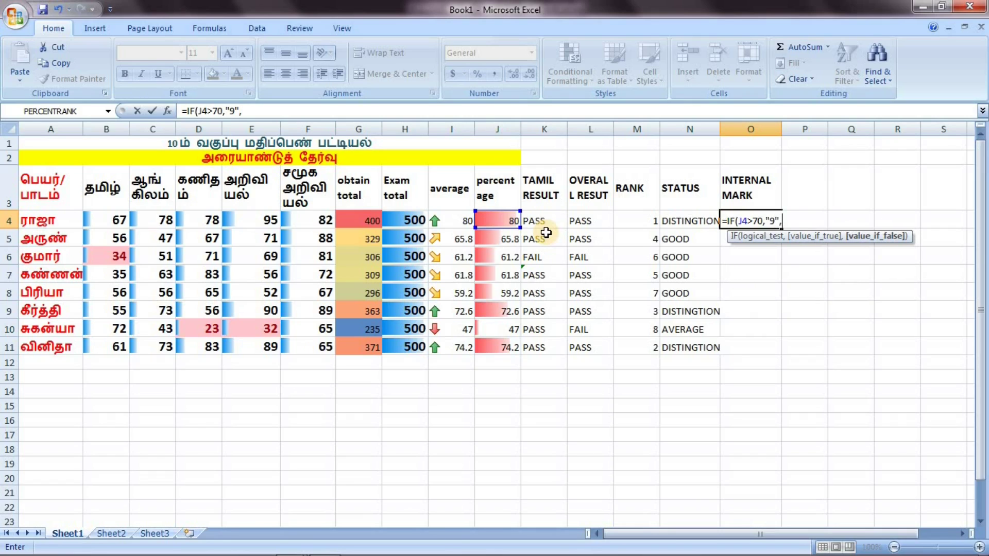
{"action": "type", "text": "IF"}
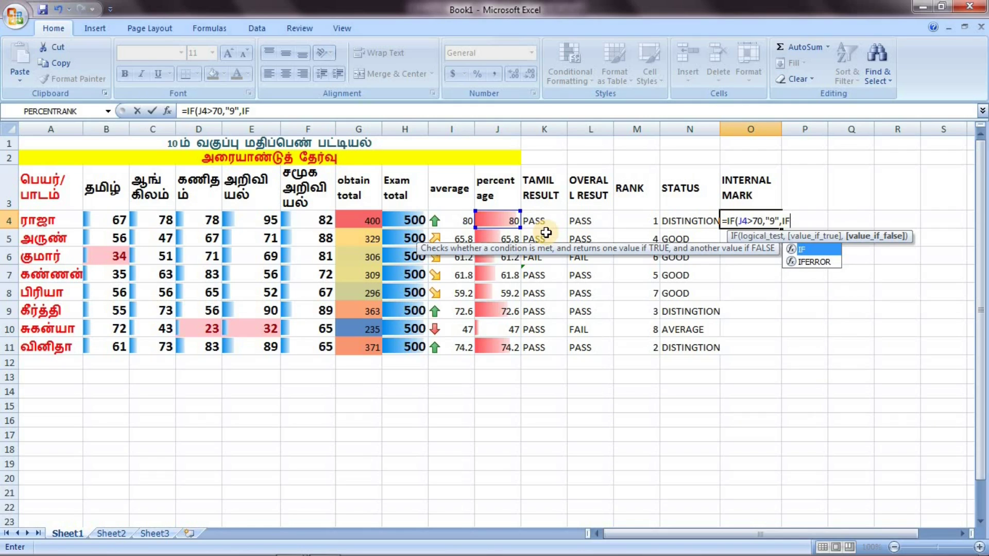
{"action": "type", "text": "("}
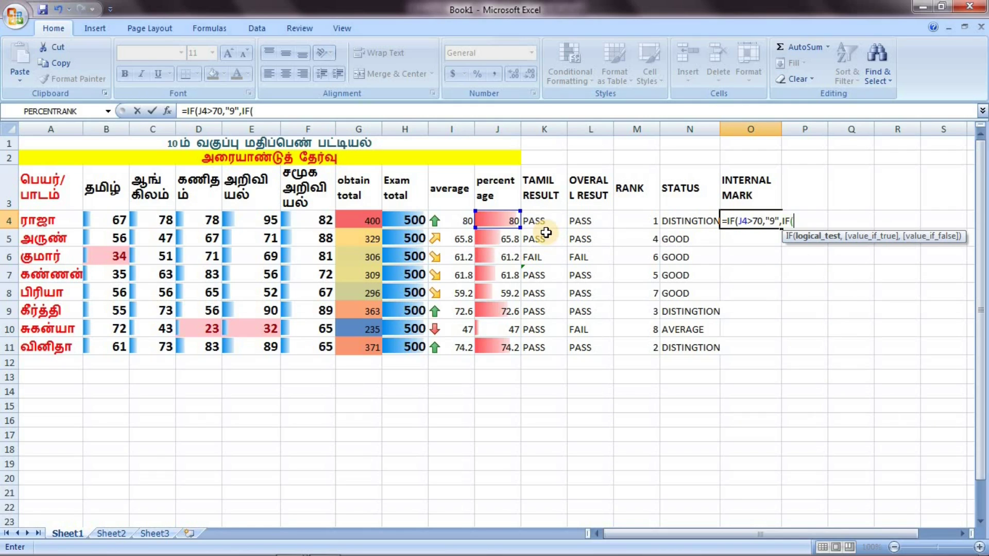
{"action": "type", "text": "J4"}
{"action": "type", "text": ">50"}
{"action": "type", "text": "."}
{"action": "key", "text": "BackSpace"}
{"action": "type", "text": ",\""}
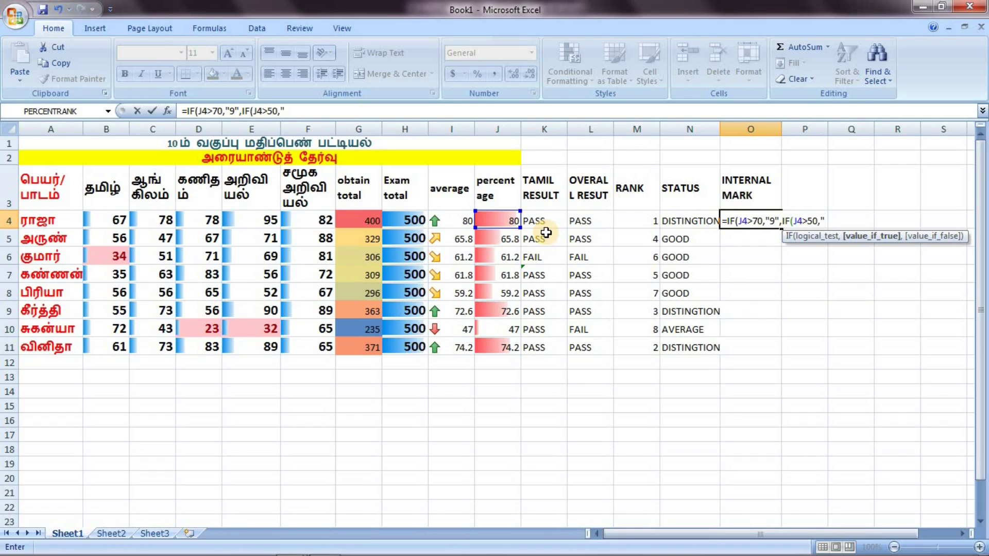
{"action": "type", "text": "7"}
{"action": "type", "text": "\""}
{"action": "type", "text": ","}
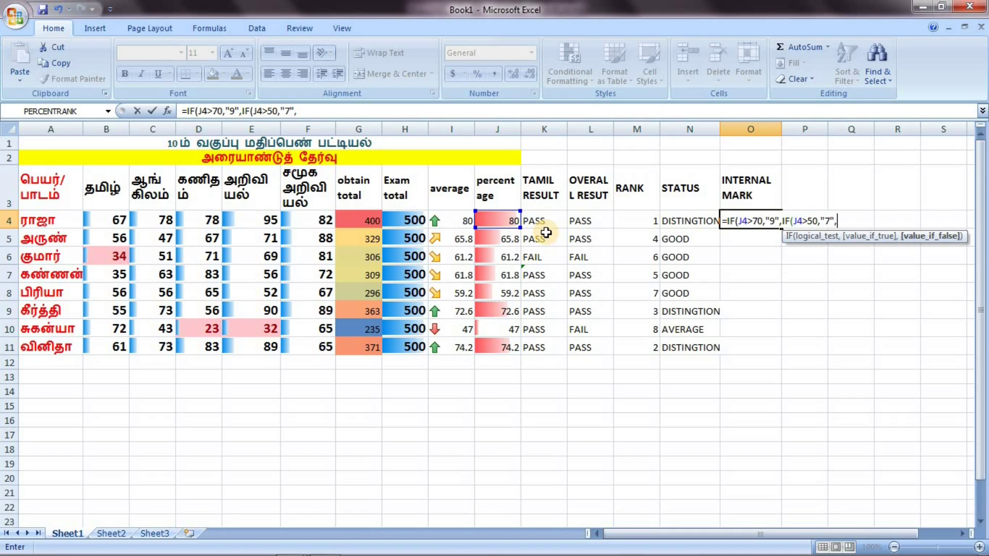
{"action": "type", "text": ":"}
{"action": "type", "text": "\""}
{"action": "type", "text": "4"}
{"action": "type", "text": "\""}
{"action": "type", "text": "))"}
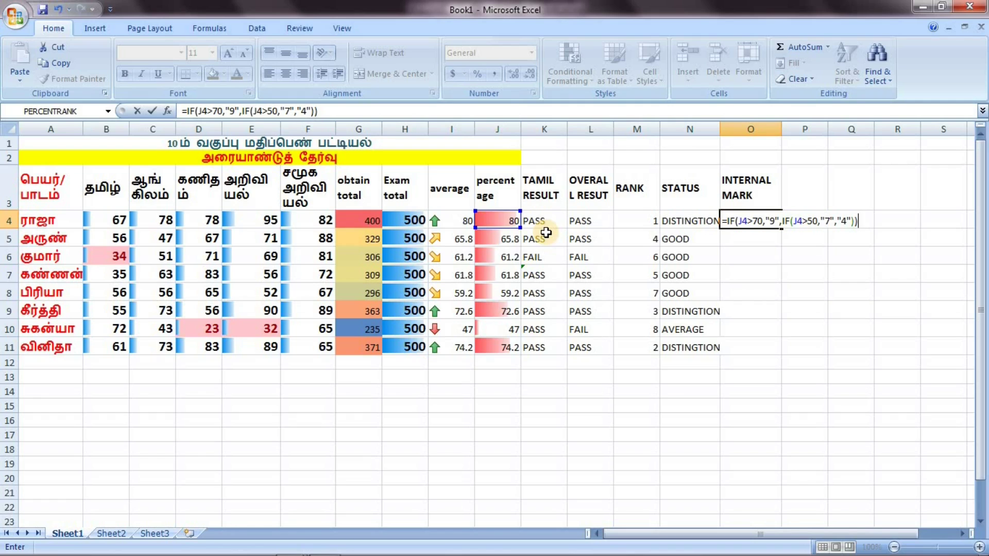
{"action": "key", "text": "Return"}
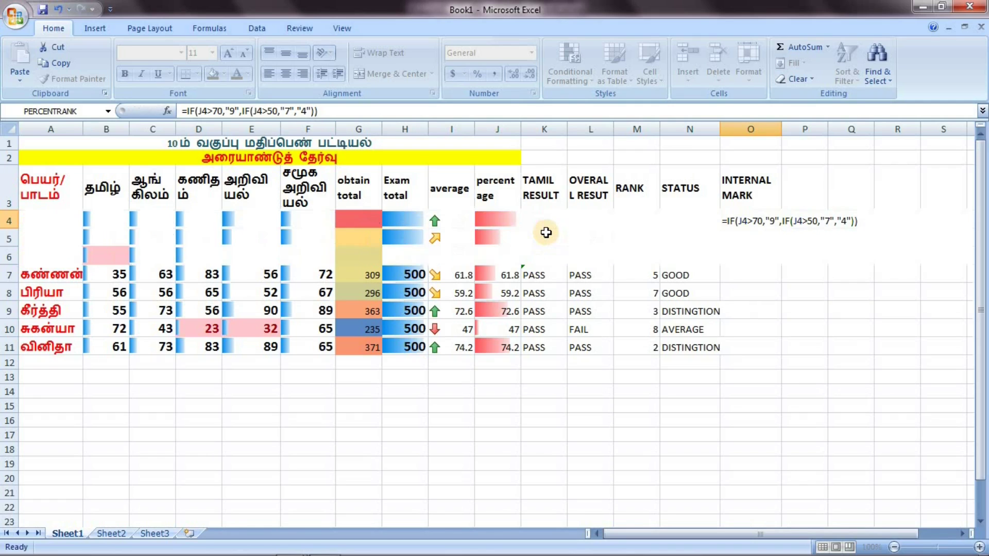
- Copy O4's internal mark formula down to O11, giving 9, 7, 7, 7, 7, 9, 4, 9
{"action": "left_click_drag", "start_coordinate": [760, 219], "coordinate": [784, 234]}
{"action": "left_click", "coordinate": [763, 221]}
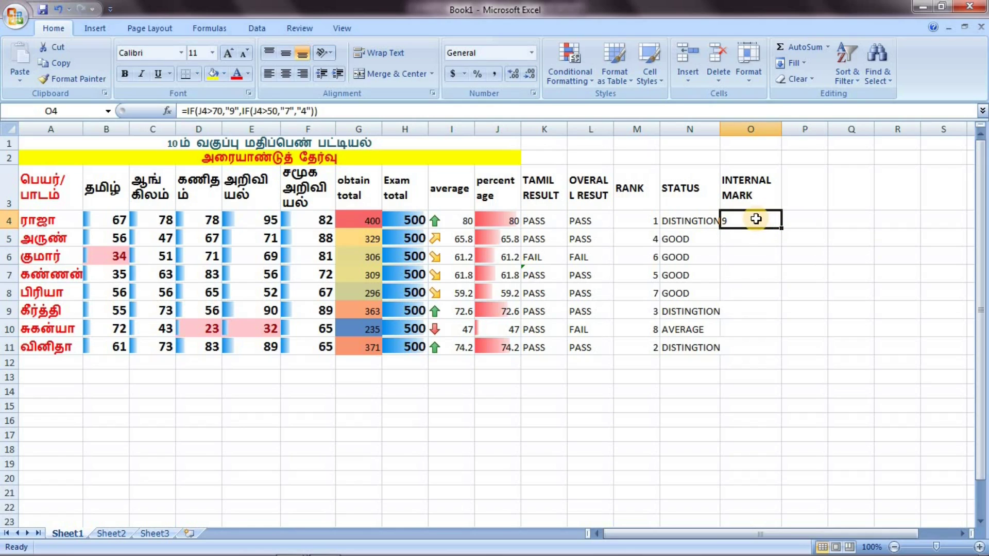
{"action": "left_click", "coordinate": [807, 223]}
{"action": "left_click", "coordinate": [761, 219]}
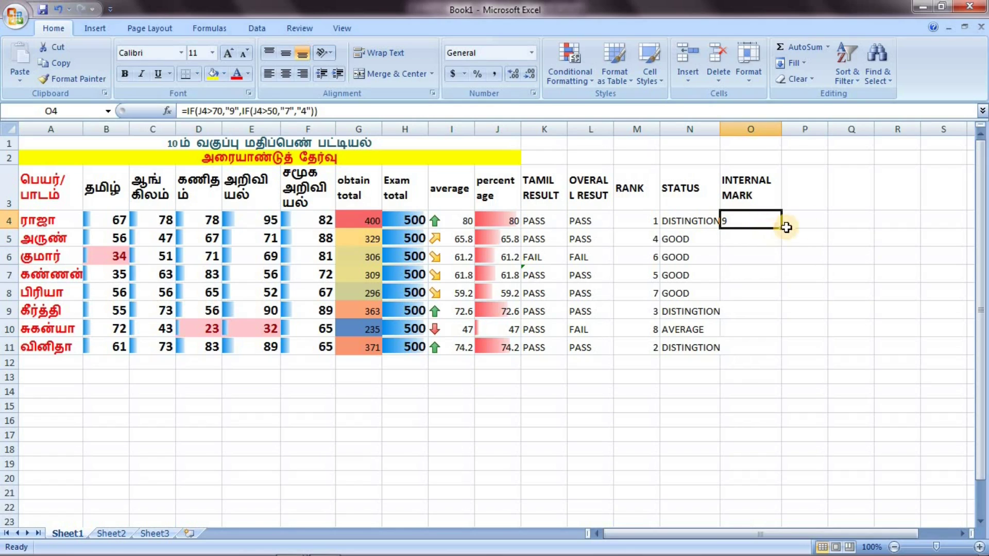
{"action": "left_click_drag", "start_coordinate": [782, 230], "coordinate": [782, 361]}
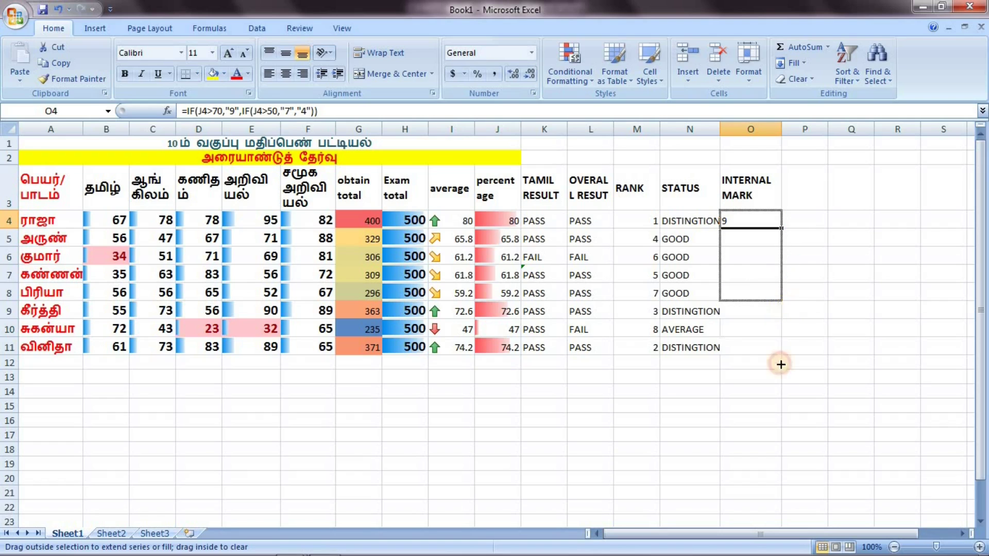
{"action": "left_click", "coordinate": [806, 291]}
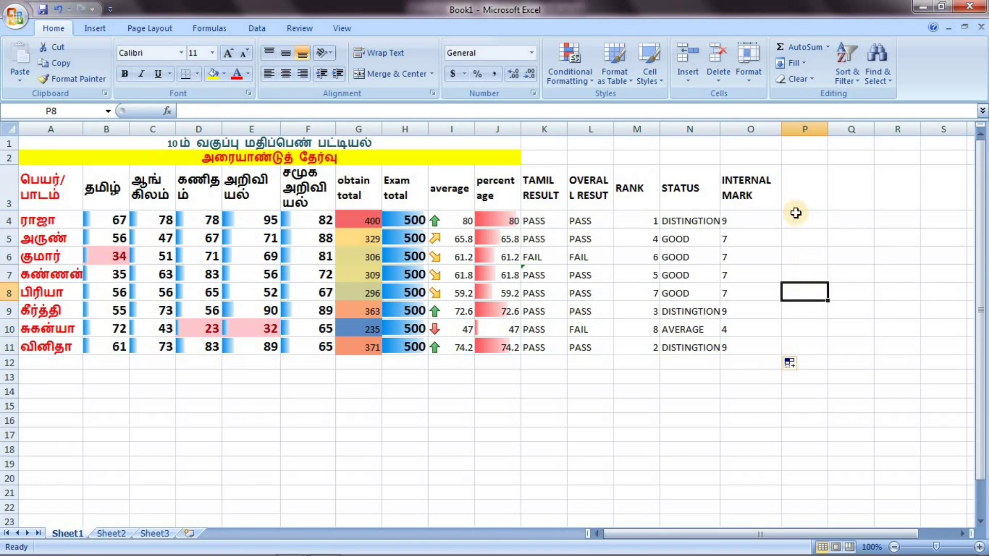
{"action": "left_click_drag", "start_coordinate": [773, 214], "coordinate": [823, 216]}
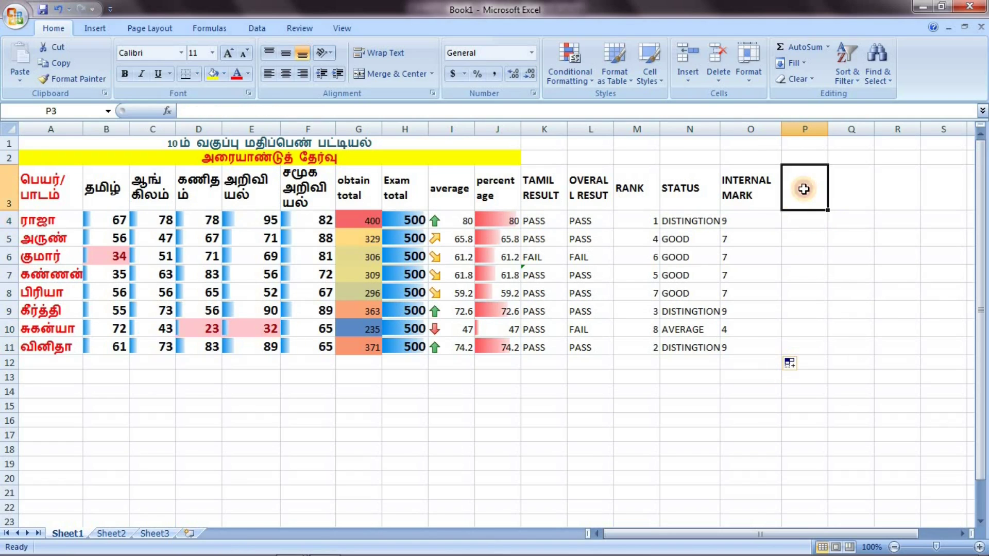
{"action": "left_click", "coordinate": [745, 290]}
{"action": "left_click", "coordinate": [687, 233]}
{"action": "left_click", "coordinate": [762, 262]}
{"action": "left_click", "coordinate": [762, 392]}
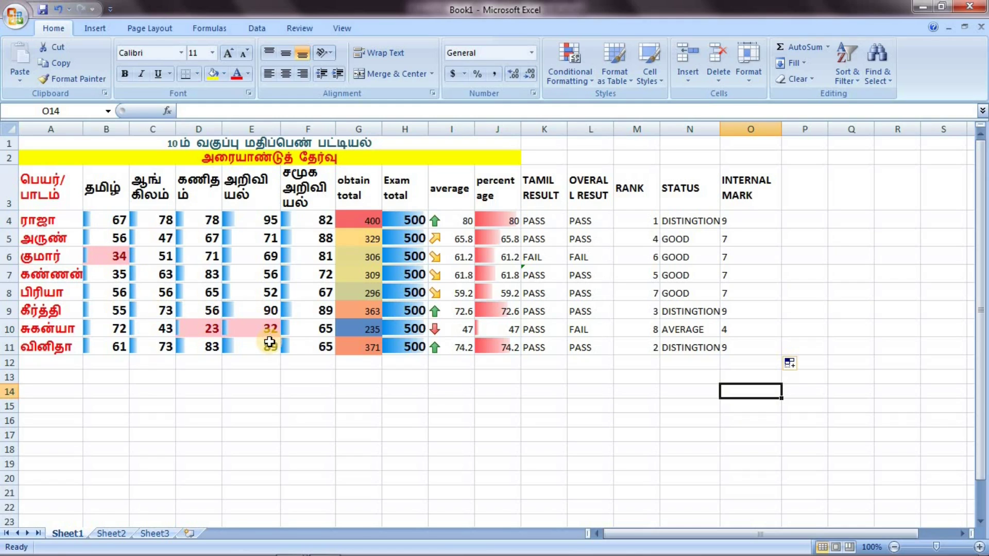
- Highlight B4:F11 marks less than 35 with Light Red Fill and Dark Red Text
{"action": "mouse_move", "coordinate": [128, 225]}
{"action": "left_mouse_down"}
{"action": "mouse_move", "coordinate": [314, 318]}
{"action": "mouse_move", "coordinate": [324, 340]}
{"action": "left_mouse_up"}
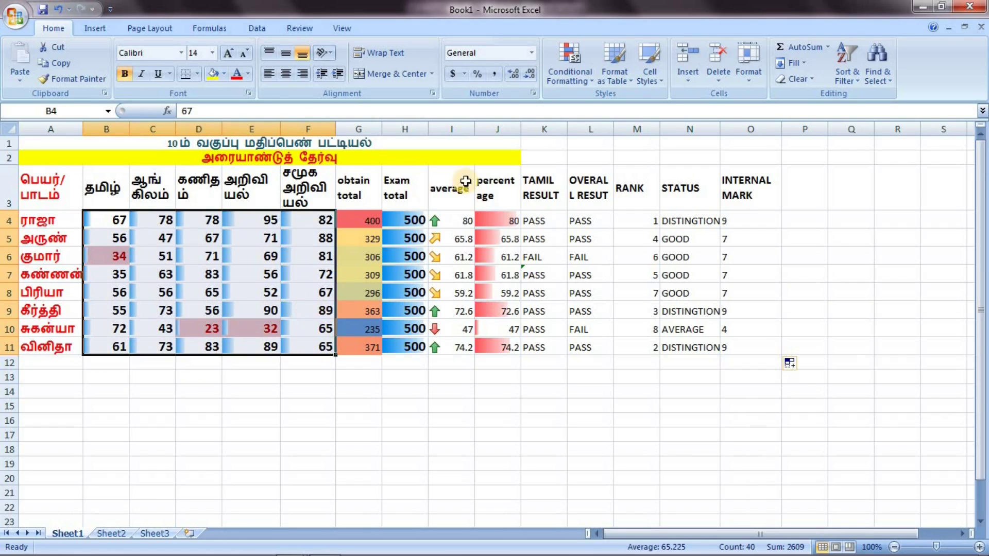
{"action": "left_click", "coordinate": [592, 85]}
{"action": "mouse_move", "coordinate": [616, 104]}
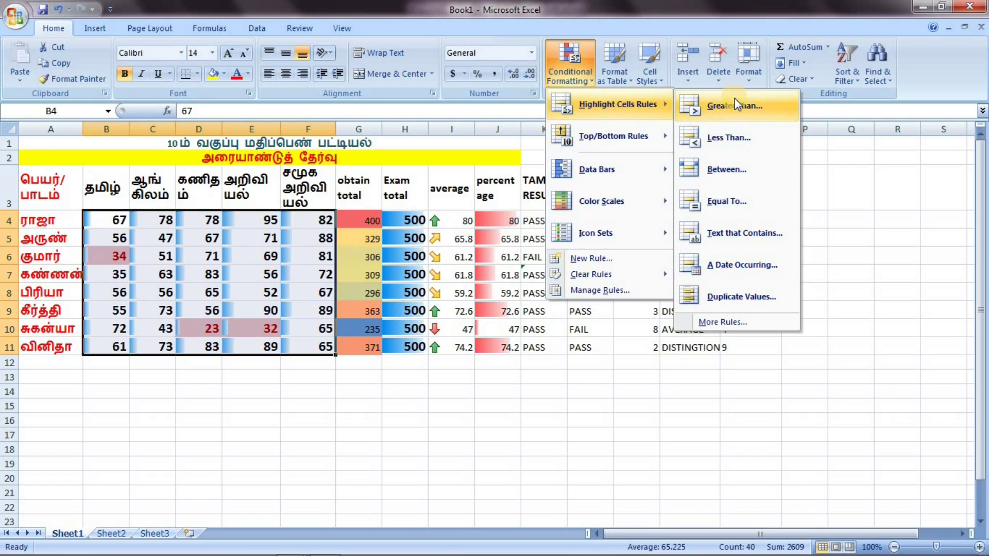
{"action": "left_click", "coordinate": [729, 138]}
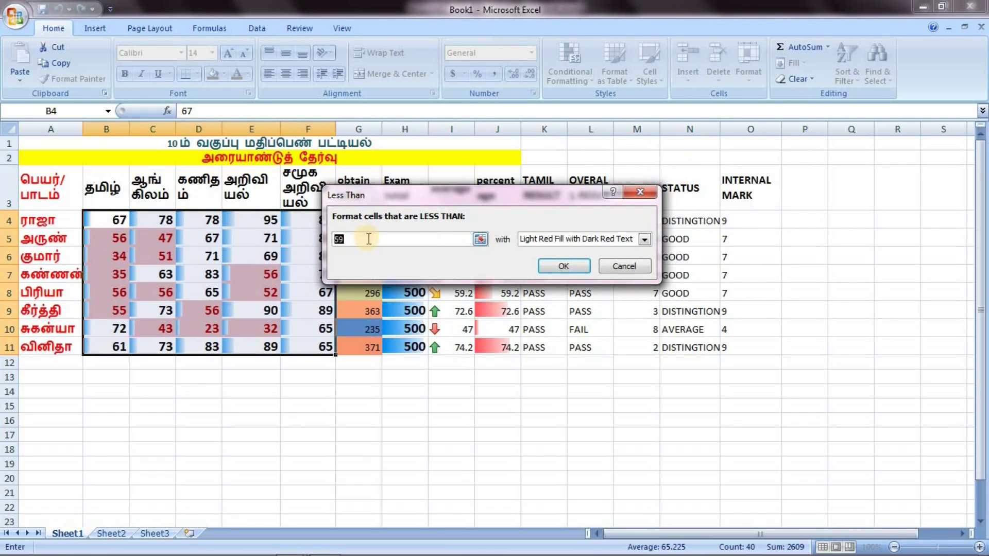
{"action": "left_click", "coordinate": [357, 241]}
{"action": "key", "text": "BackSpace"}
{"action": "key", "text": "BackSpace"}
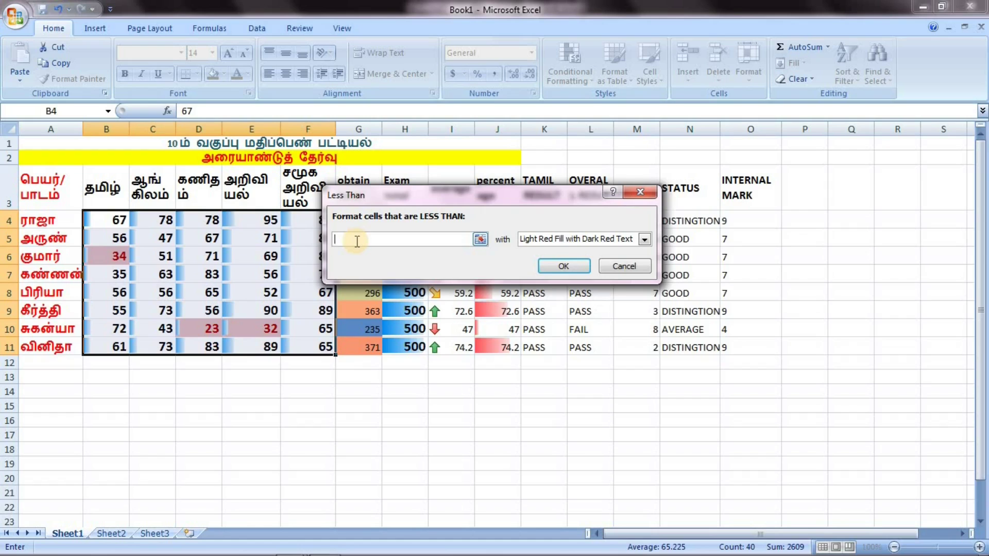
{"action": "type", "text": "35"}
{"action": "left_click", "coordinate": [578, 268]}
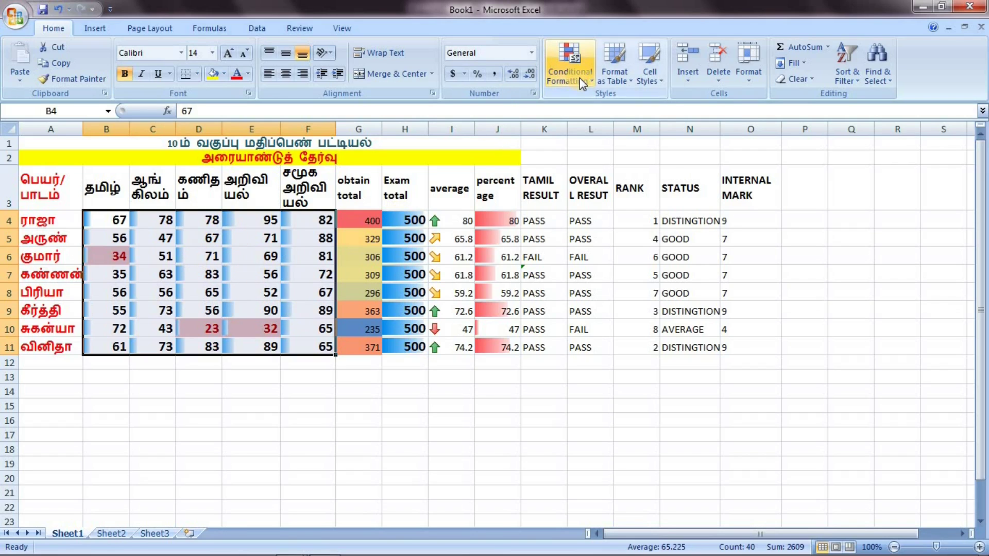
- Add a Greater Than 70 rule with Green Fill and Dark Green Text
{"action": "left_click", "coordinate": [580, 78]}
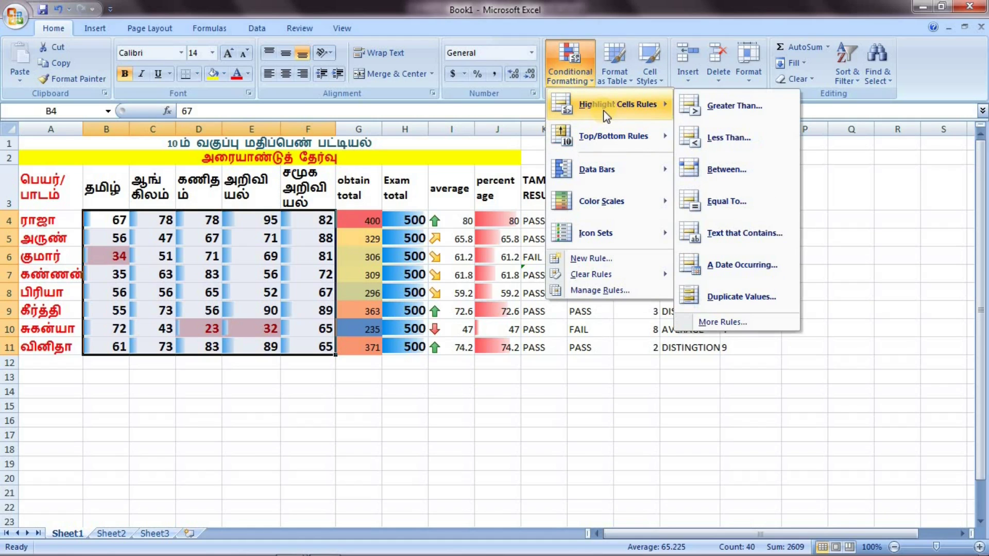
{"action": "left_click", "coordinate": [714, 113]}
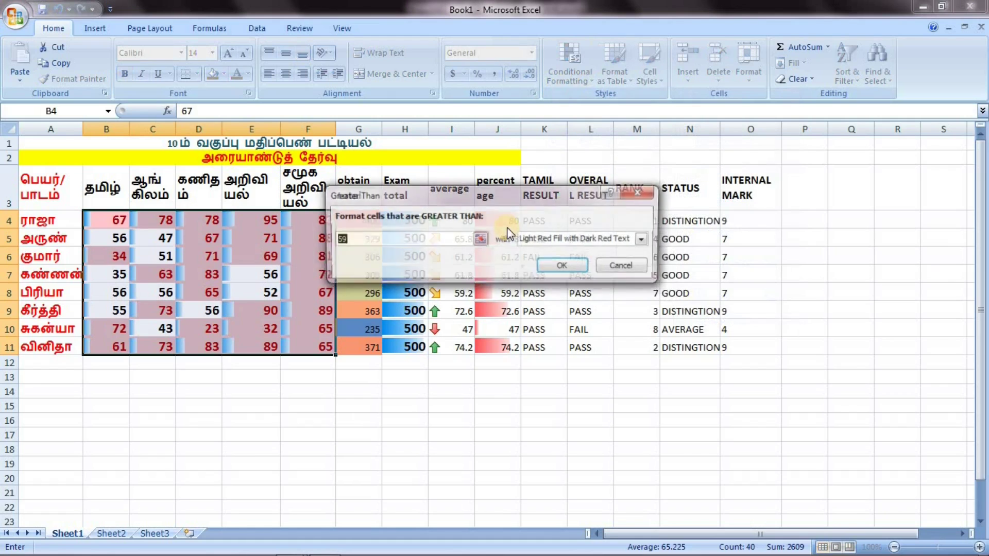
{"action": "left_click", "coordinate": [361, 236]}
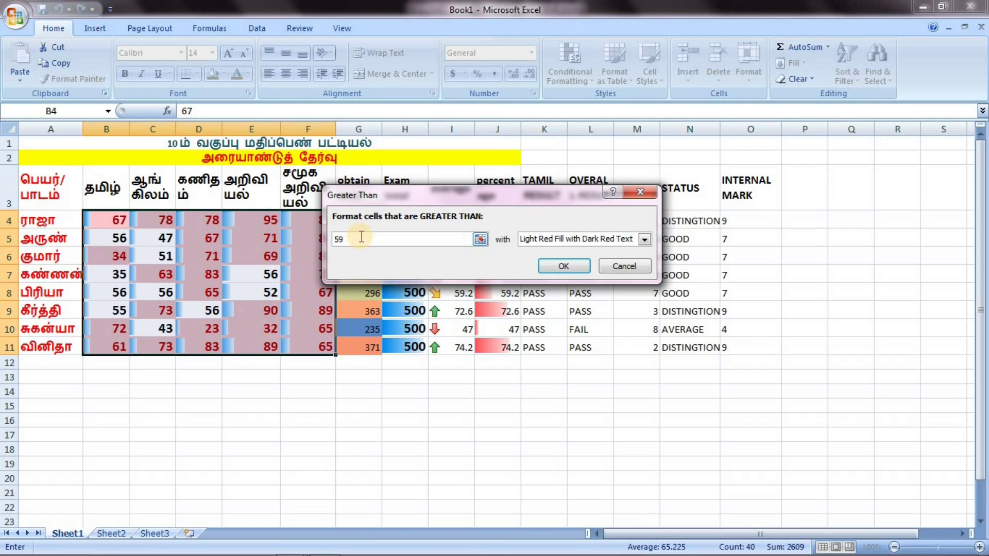
{"action": "key", "text": "BackSpace"}
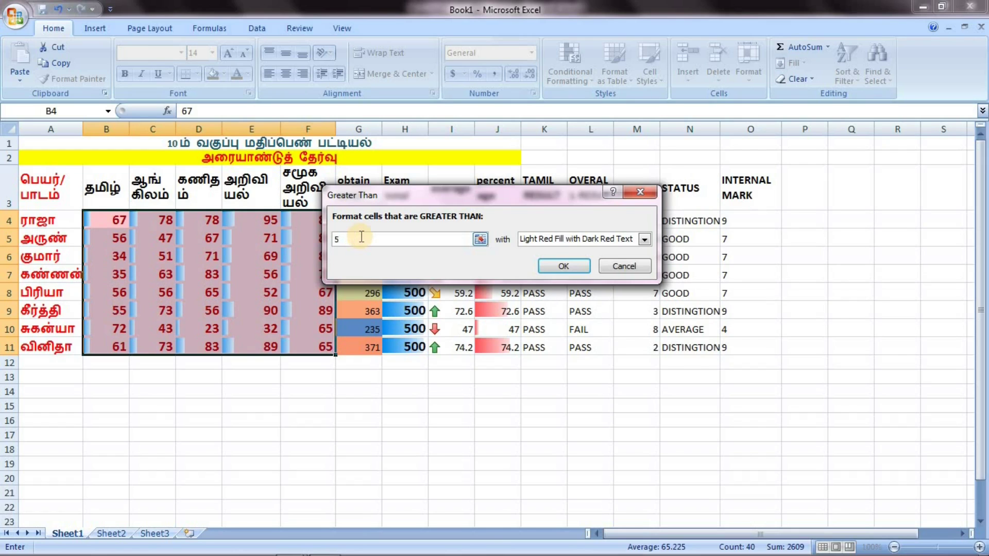
{"action": "type", "text": "7"}
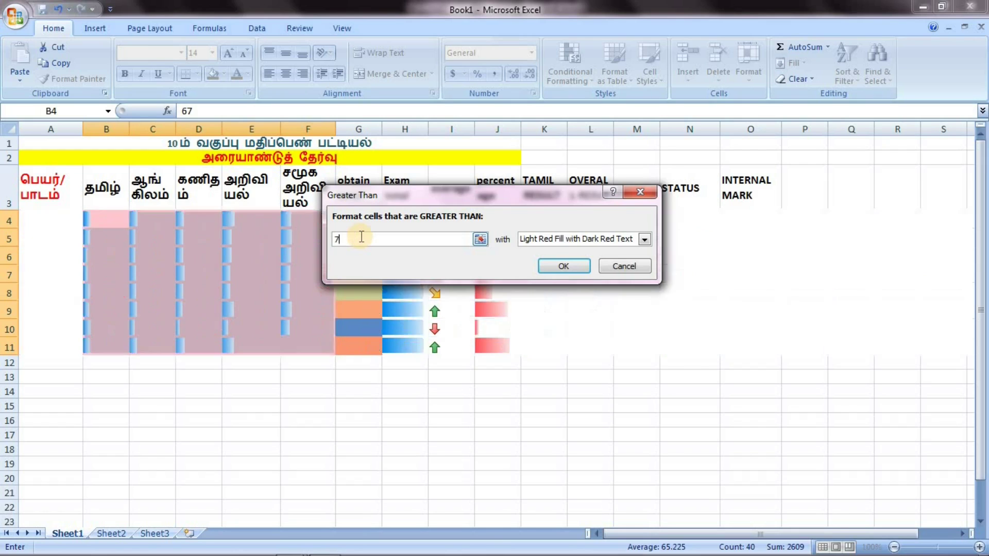
{"action": "type", "text": "0"}
{"action": "left_click", "coordinate": [644, 238]}
{"action": "left_click", "coordinate": [644, 239]}
{"action": "left_click", "coordinate": [645, 239]}
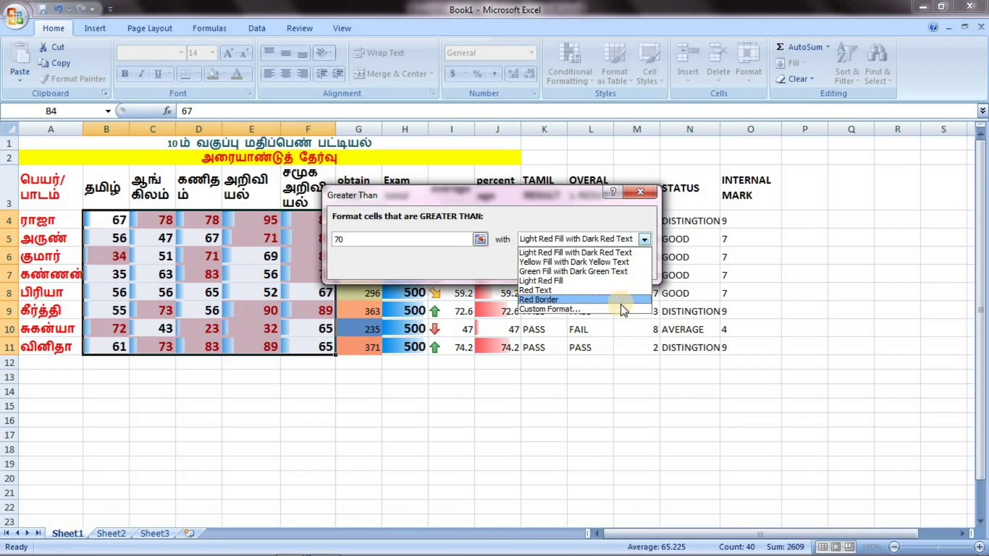
{"action": "left_click", "coordinate": [619, 271]}
{"action": "left_click", "coordinate": [568, 267]}
- Deselect the marks to review the highlighting and the INTERNAL MARK formula in O11
{"action": "left_click", "coordinate": [773, 360]}
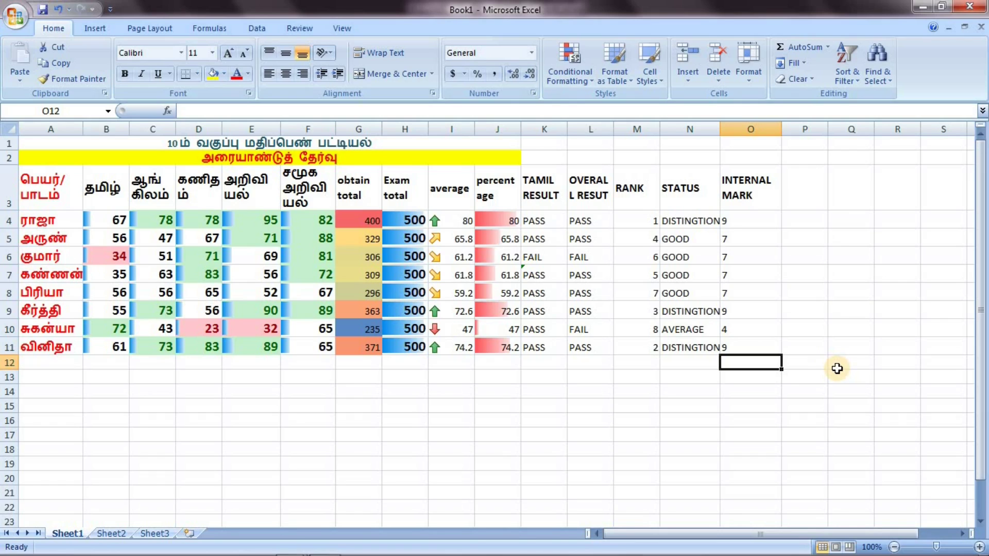
{"action": "left_click", "coordinate": [774, 343]}
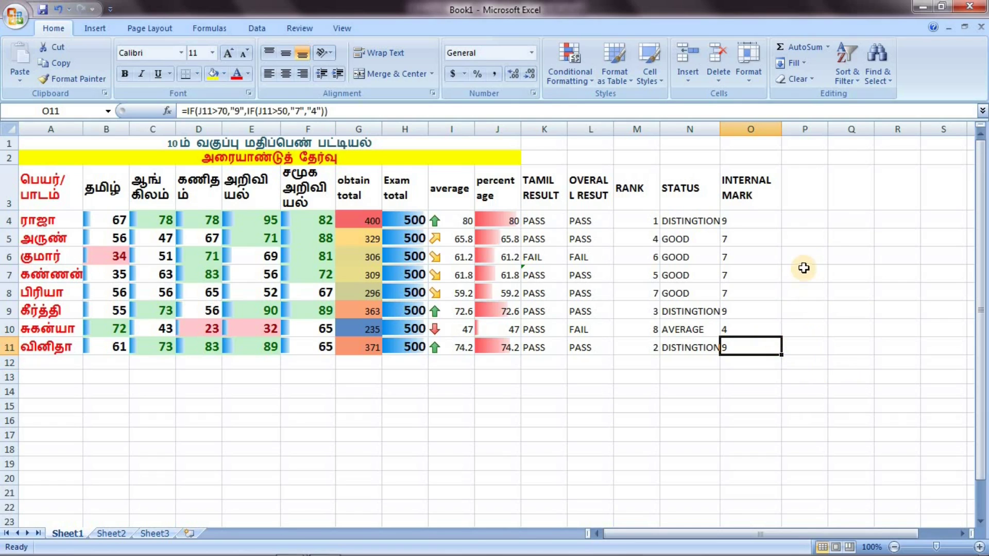
{"action": "left_click", "coordinate": [798, 198]}
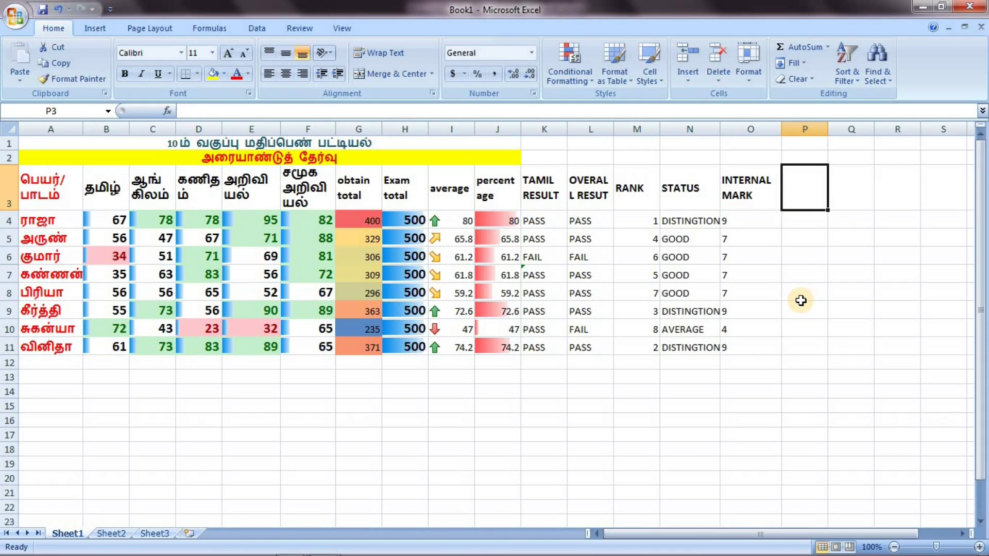